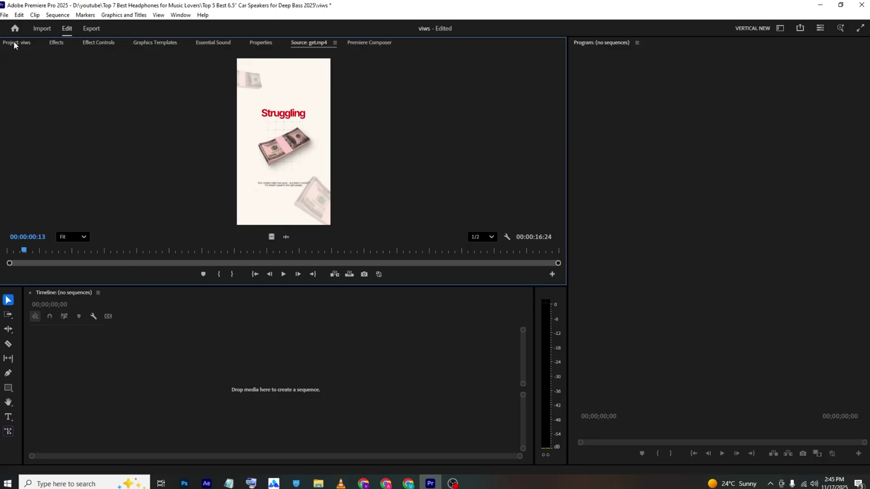
Step: Create a white color matte in portrait format in the project
{"action": "right_click", "coordinate": [343, 191]}
{"action": "mouse_move", "coordinate": [376, 230]}
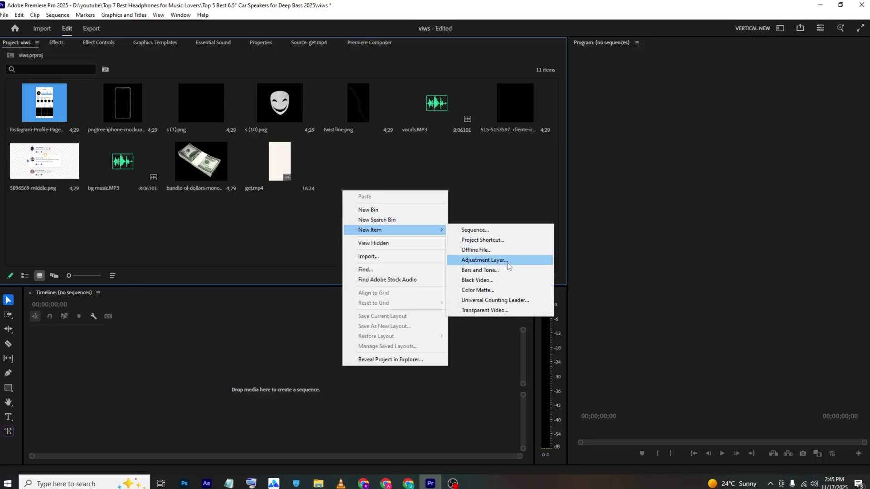
{"action": "left_click", "coordinate": [512, 290]}
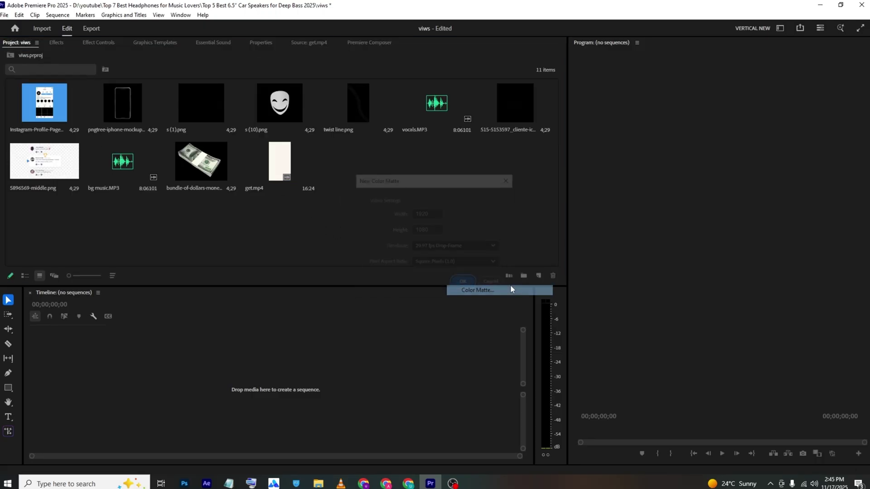
{"action": "left_click", "coordinate": [436, 215]}
{"action": "type", "text": "1"}
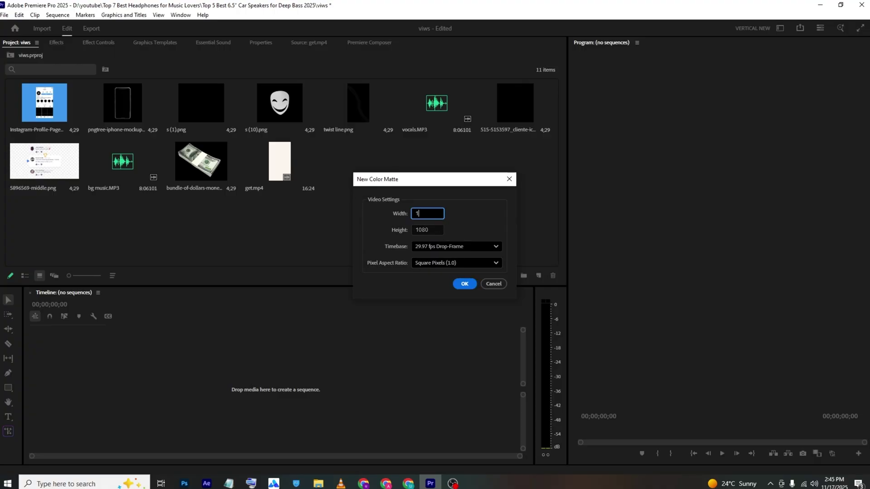
{"action": "double_click", "coordinate": [434, 232]}
{"action": "type", "text": "1"}
{"action": "key", "text": "Return"}
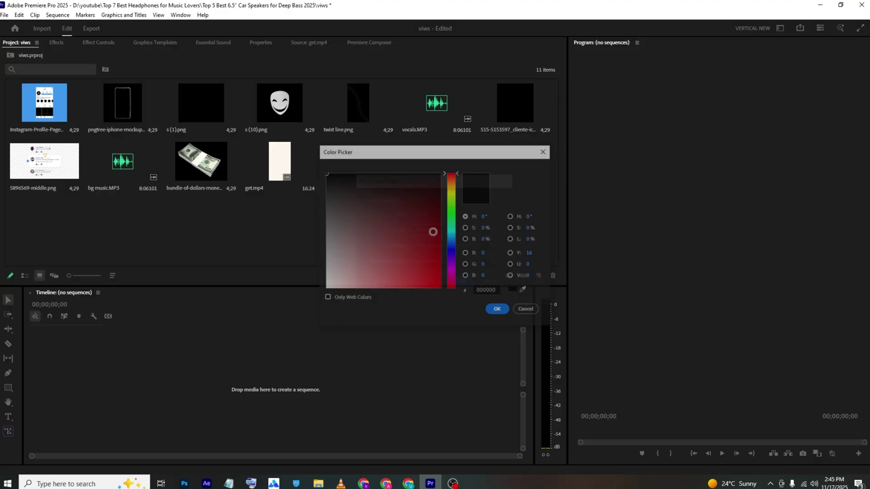
{"action": "left_click", "coordinate": [497, 310]}
{"action": "left_click", "coordinate": [428, 254]}
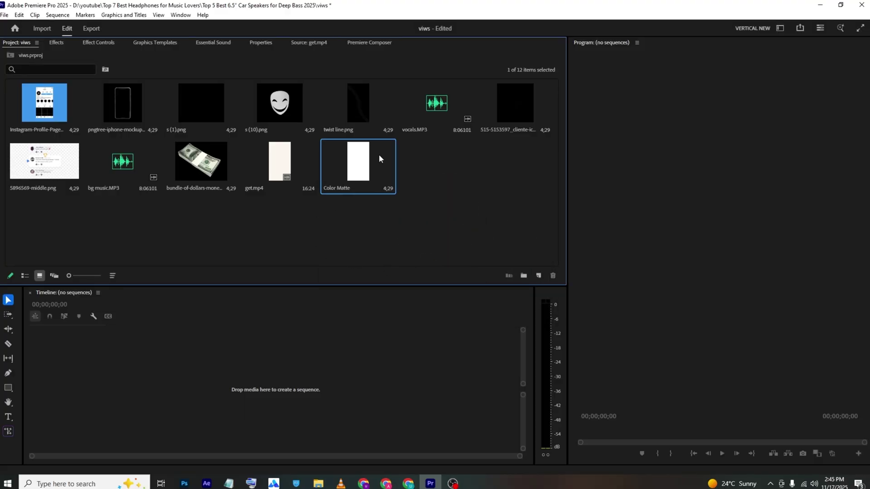
Step: Build a sequence from the color matte and extend its clip to about 9 seconds
{"action": "left_click_drag", "start_coordinate": [204, 350], "coordinate": [223, 339]}
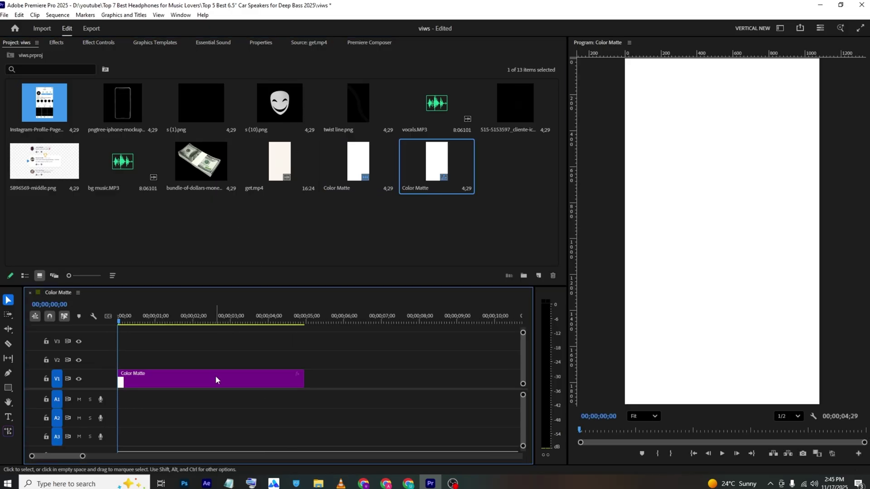
{"action": "left_click_drag", "start_coordinate": [305, 380], "coordinate": [426, 362]}
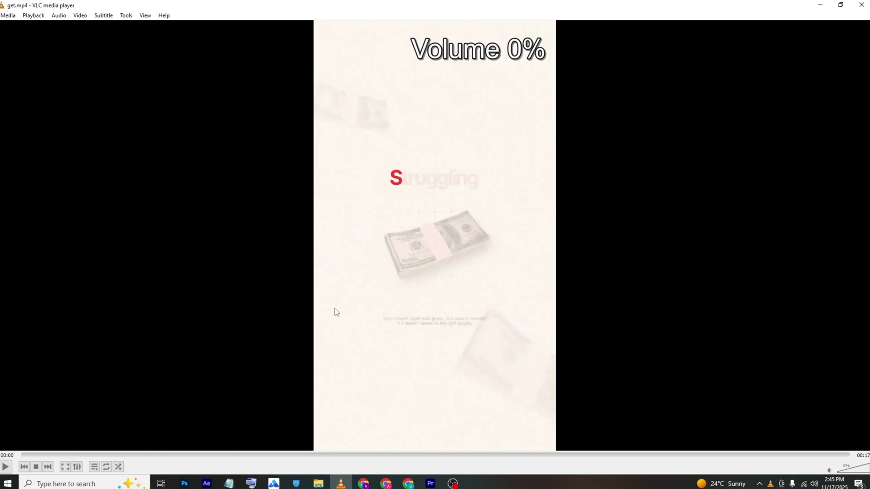
Step: Review the opening of the reference video get.mp4 in VLC and place the bundle-of-dollars image on V2 at the sequence start
{"action": "key", "text": "space"}
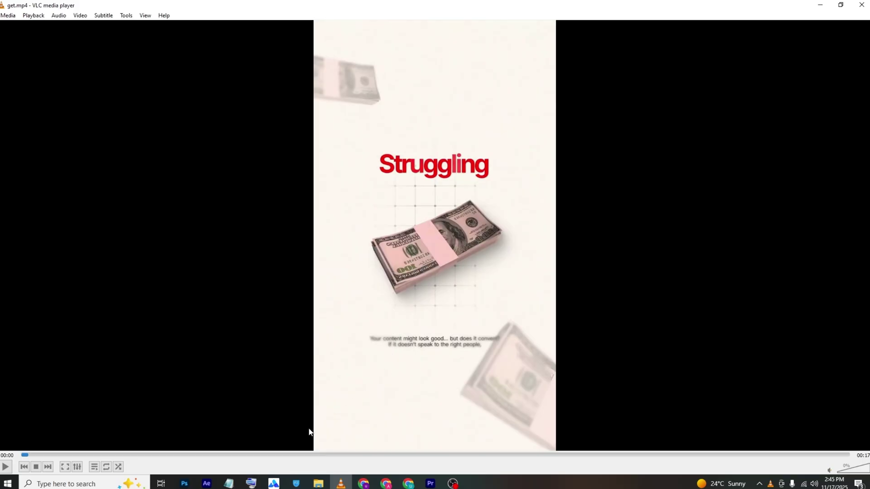
{"action": "mouse_move", "coordinate": [431, 483]}
{"action": "left_click", "coordinate": [424, 460]}
{"action": "left_click_drag", "start_coordinate": [191, 224], "coordinate": [116, 362]}
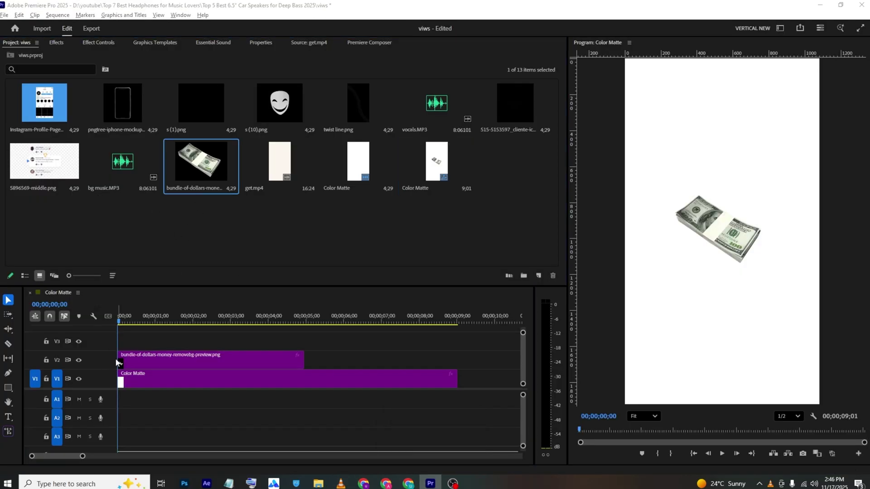
{"action": "key", "text": "alt+Tab"}
{"action": "key", "text": "alt+Tab"}
Step: Scale the bundle-of-dollars image to 128, raise it to a vertical position of 861 and rotate it
{"action": "left_click", "coordinate": [136, 359]}
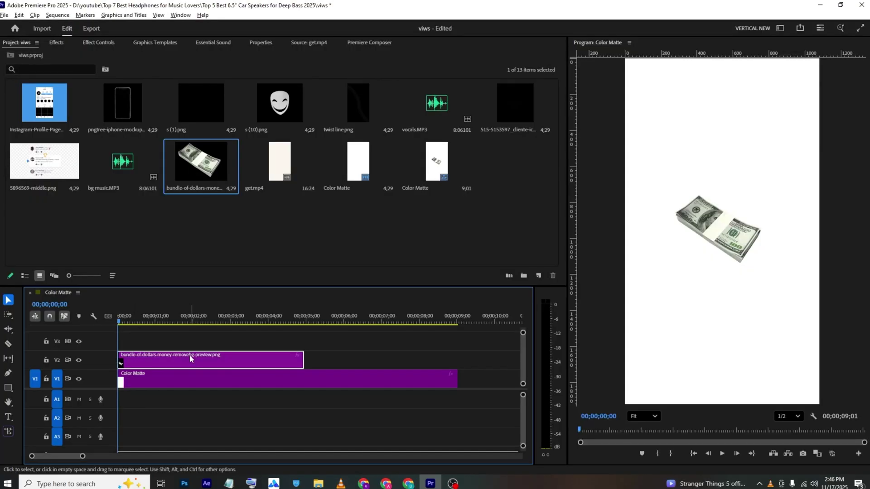
{"action": "left_click", "coordinate": [108, 45]}
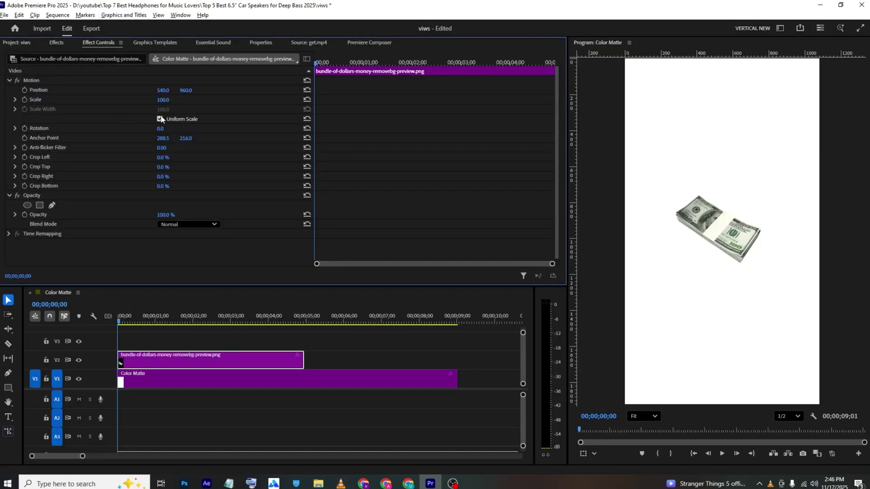
{"action": "left_click_drag", "start_coordinate": [160, 100], "coordinate": [136, 90]}
{"action": "left_click_drag", "start_coordinate": [164, 130], "coordinate": [167, 129]}
Step: Try the Horizontal Flip effect on the bundle-of-dollars clip and undo it
{"action": "left_click", "coordinate": [59, 42]}
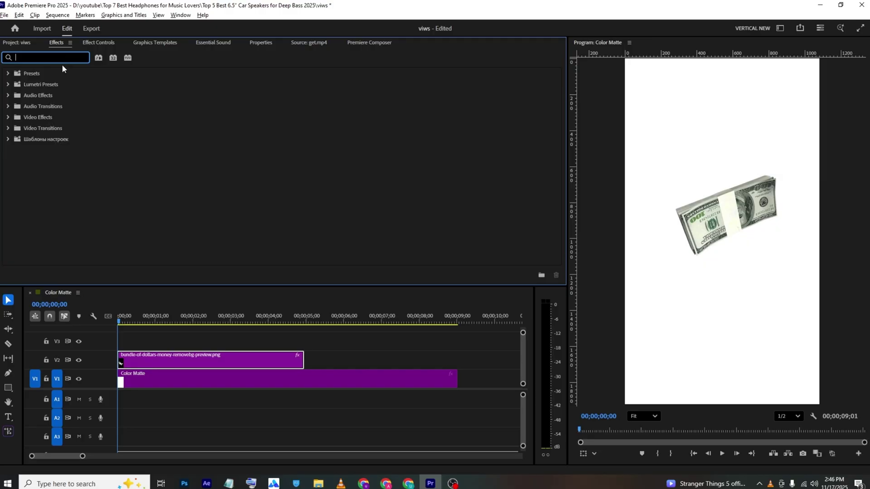
{"action": "type", "text": "fip"}
{"action": "key", "text": "BackSpace"}
{"action": "key", "text": "BackSpace"}
{"action": "left_click", "coordinate": [66, 86]}
{"action": "left_click_drag", "start_coordinate": [60, 84], "coordinate": [157, 354]}
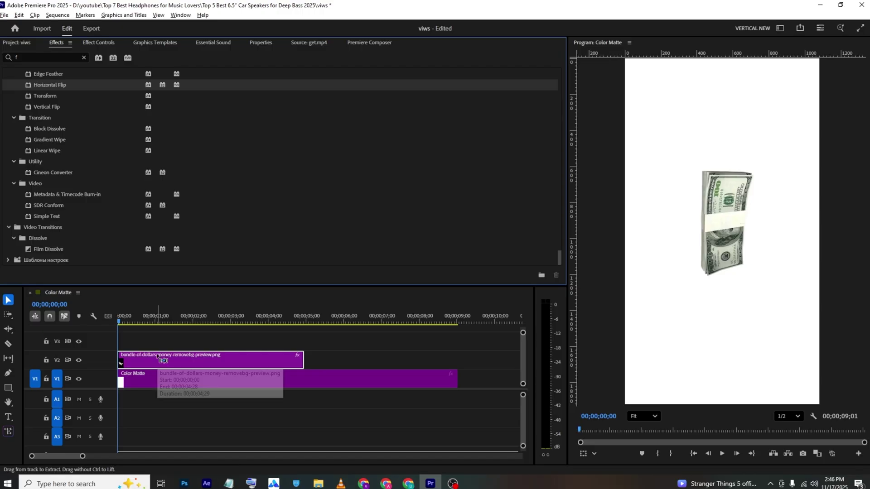
{"action": "key", "text": "ctrl+z"}
Step: Apply the Vertical Flip effect to the bundle-of-dollars clip, save the project and set the clip's rotation to 176°
{"action": "left_click_drag", "start_coordinate": [58, 109], "coordinate": [160, 358]}
{"action": "key", "text": "ctrl+s"}
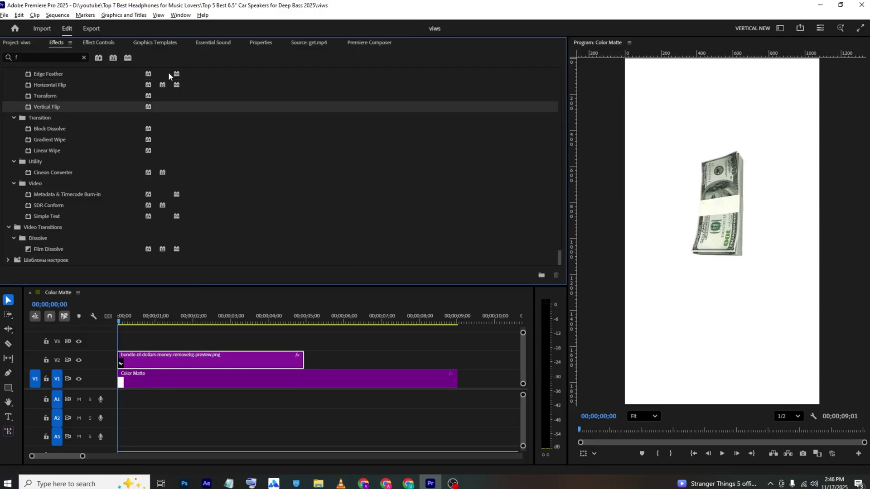
{"action": "left_click", "coordinate": [99, 43]}
{"action": "left_click_drag", "start_coordinate": [164, 128], "coordinate": [187, 129]}
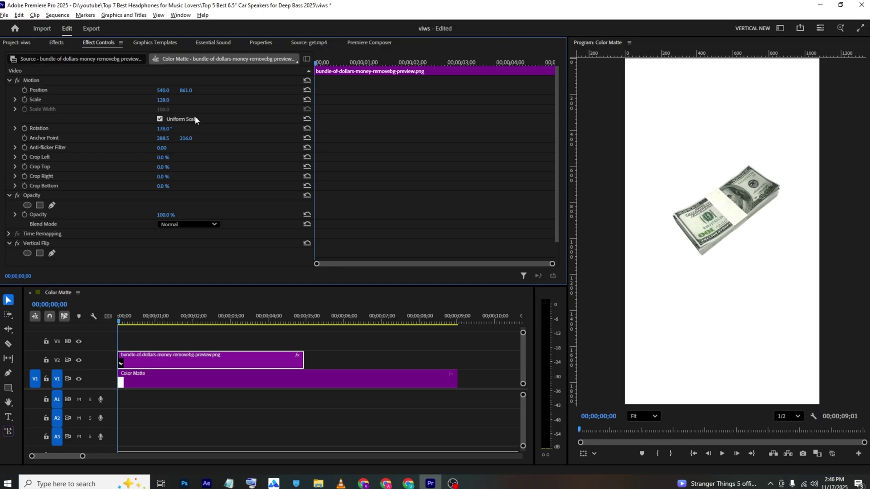
Step: Reduce the bundle-of-dollars image to a scale of 105 and position it near the frame's centre at about 530, 990
{"action": "left_click", "coordinate": [720, 213]}
{"action": "left_click_drag", "start_coordinate": [723, 215], "coordinate": [719, 249]}
{"action": "left_click_drag", "start_coordinate": [161, 99], "coordinate": [151, 100]}
{"action": "left_click", "coordinate": [713, 263]}
{"action": "left_click_drag", "start_coordinate": [712, 262], "coordinate": [712, 250]}
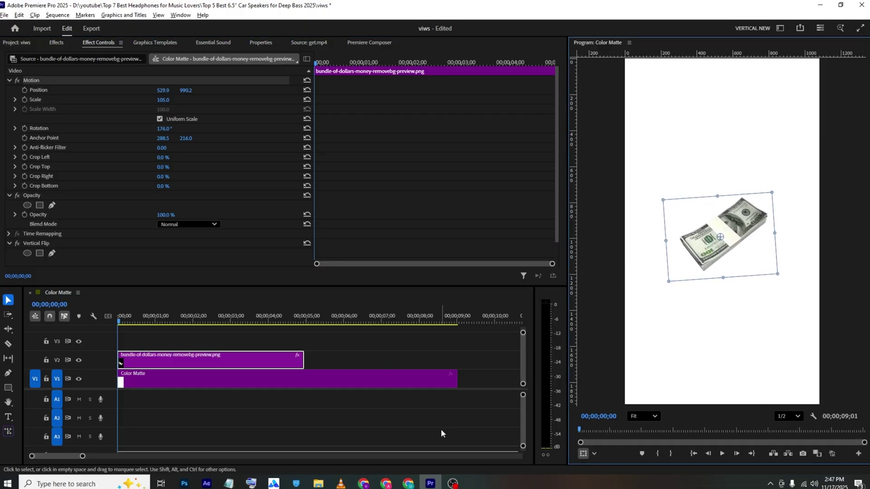
Step: Following the VLC reference, duplicate the money clip onto V3 and place the copy at about 971, 1823 with scale 193 and rotation 242°
{"action": "left_click", "coordinate": [348, 480]}
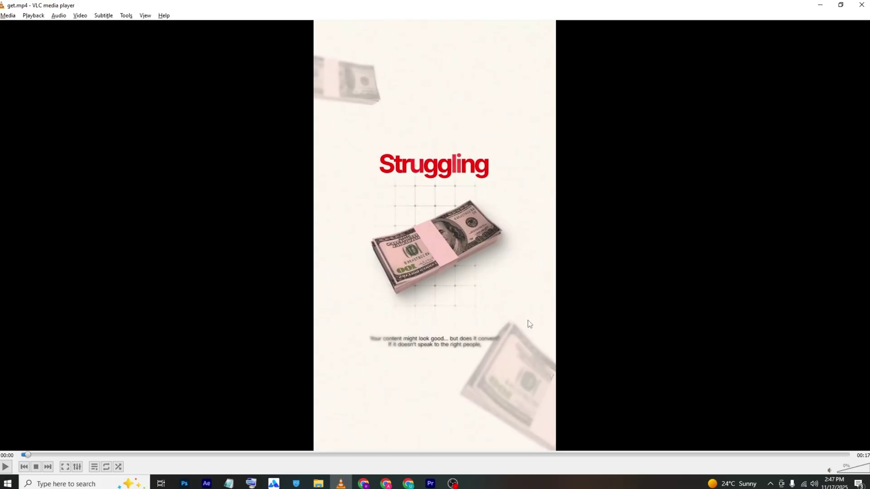
{"action": "key", "text": "alt+Tab"}
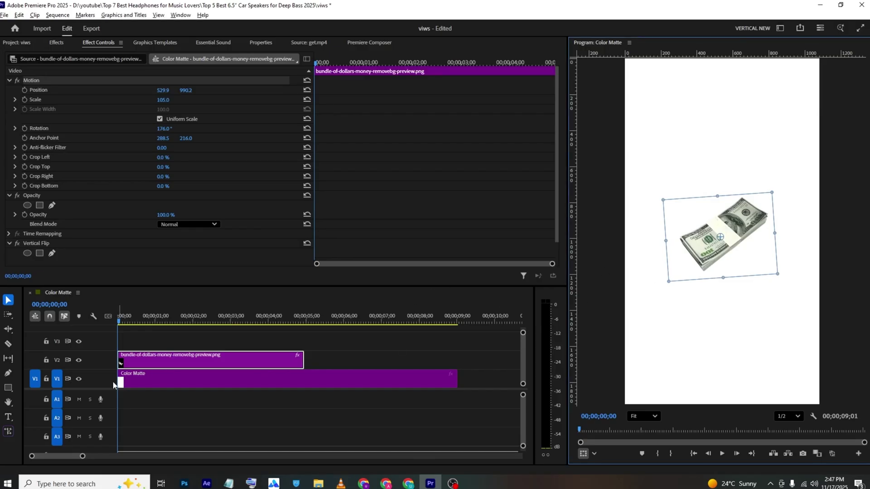
{"action": "left_click", "coordinate": [136, 346]}
{"action": "key", "text": "alt+Tab"}
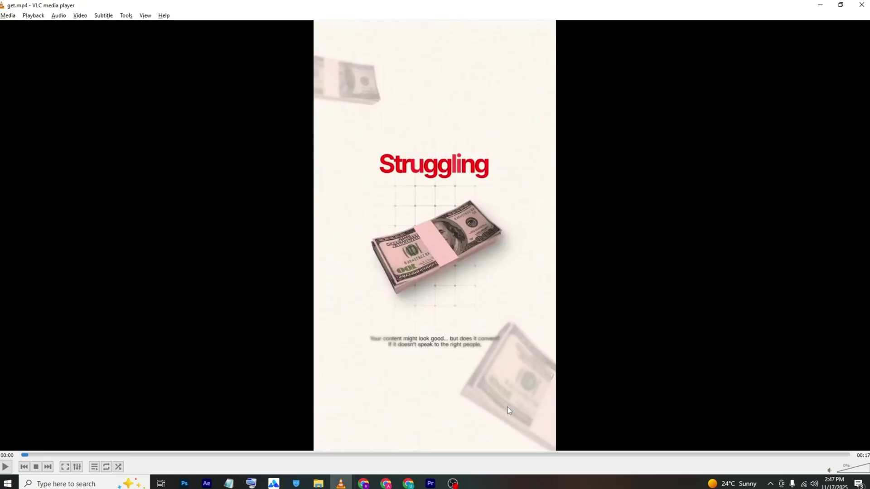
{"action": "key", "text": "alt+Tab"}
{"action": "left_click_drag", "start_coordinate": [743, 268], "coordinate": [820, 420]}
{"action": "left_click_drag", "start_coordinate": [174, 127], "coordinate": [196, 107]}
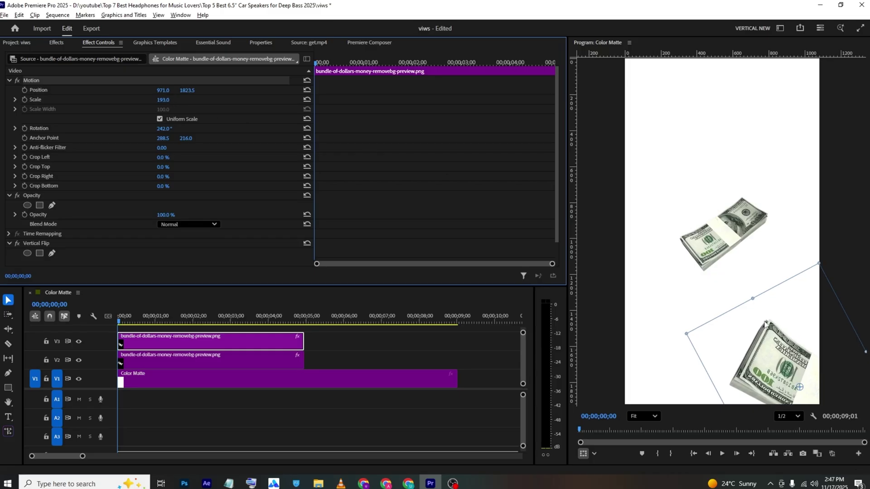
Step: Duplicate the central money clip onto V4, place the copy in the frame's upper-left corner at about 35, 263 and rotate it to 214°
{"action": "left_click_drag", "start_coordinate": [158, 355], "coordinate": [153, 331]}
{"action": "left_click_drag", "start_coordinate": [711, 226], "coordinate": [628, 66]}
{"action": "key", "text": "alt+Tab"}
{"action": "key", "text": "alt+Tab"}
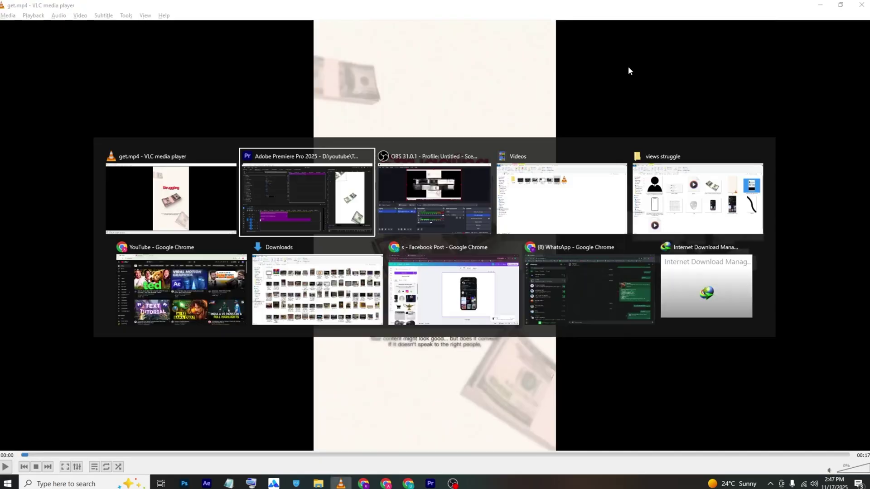
{"action": "left_click_drag", "start_coordinate": [162, 129], "coordinate": [179, 129]}
{"action": "left_click_drag", "start_coordinate": [638, 86], "coordinate": [627, 112]}
{"action": "key", "text": "alt+Tab"}
{"action": "key", "text": "alt+Tab"}
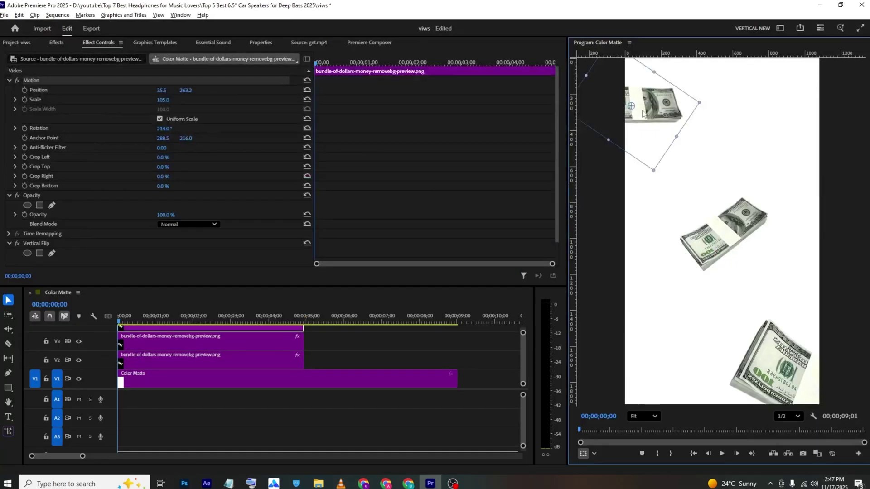
Step: Lower the opacity of the money copy in the frame's upper-left corner and set the lower-right copy's opacity to 50%
{"action": "mouse_move", "coordinate": [164, 214]}
{"action": "left_mouse_down"}
{"action": "mouse_move", "coordinate": [156, 215]}
{"action": "mouse_move", "coordinate": [169, 215]}
{"action": "left_mouse_up"}
{"action": "left_click", "coordinate": [756, 365]}
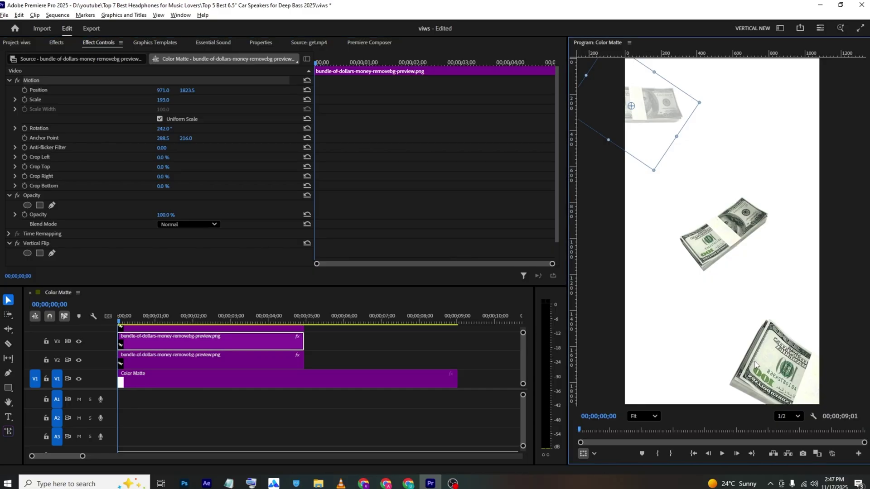
{"action": "left_click_drag", "start_coordinate": [164, 215], "coordinate": [143, 215]}
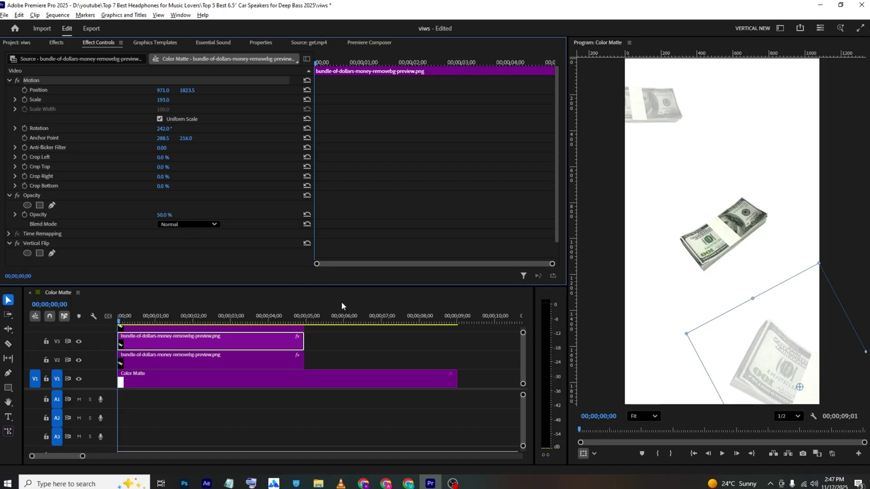
{"action": "left_click", "coordinate": [399, 343]}
Step: Check the grid in the VLC reference and add the s (1).png grid image on V5 at the sequence start
{"action": "left_click", "coordinate": [337, 483]}
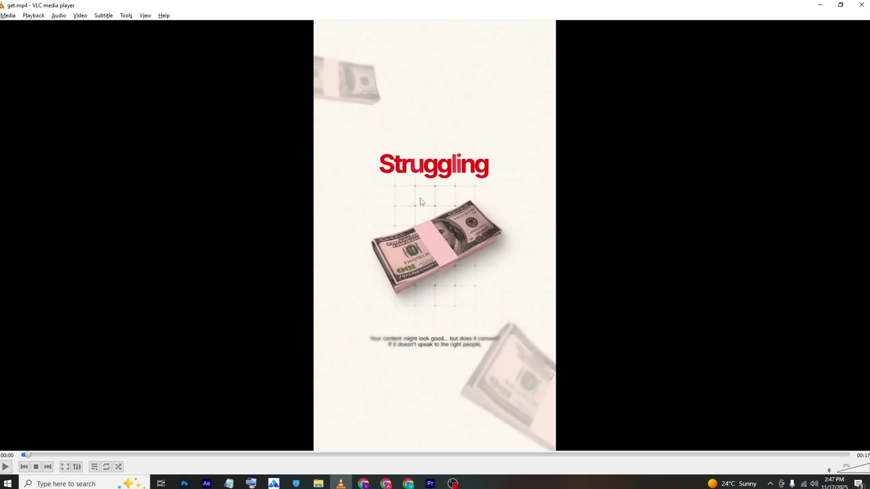
{"action": "key", "text": "alt+Tab"}
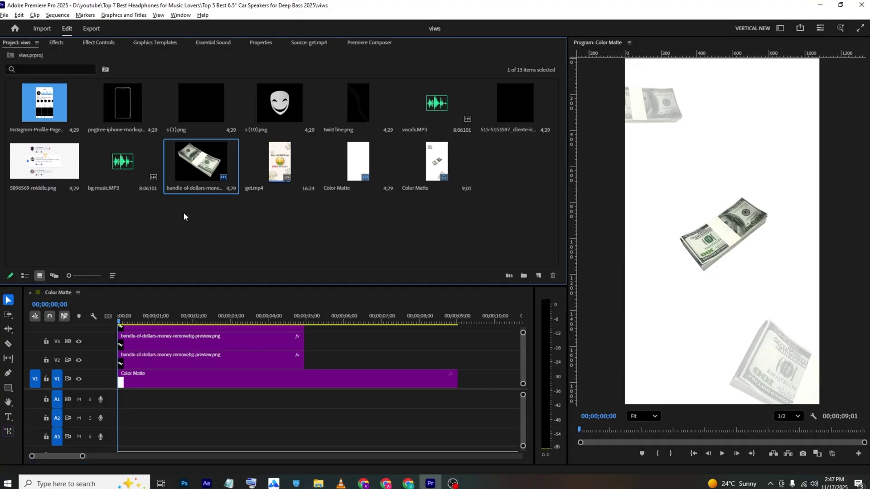
{"action": "left_click_drag", "start_coordinate": [189, 116], "coordinate": [356, 358]}
{"action": "left_click", "coordinate": [380, 321]}
{"action": "left_click_drag", "start_coordinate": [522, 335], "coordinate": [521, 331]}
{"action": "left_click_drag", "start_coordinate": [385, 371], "coordinate": [178, 322]}
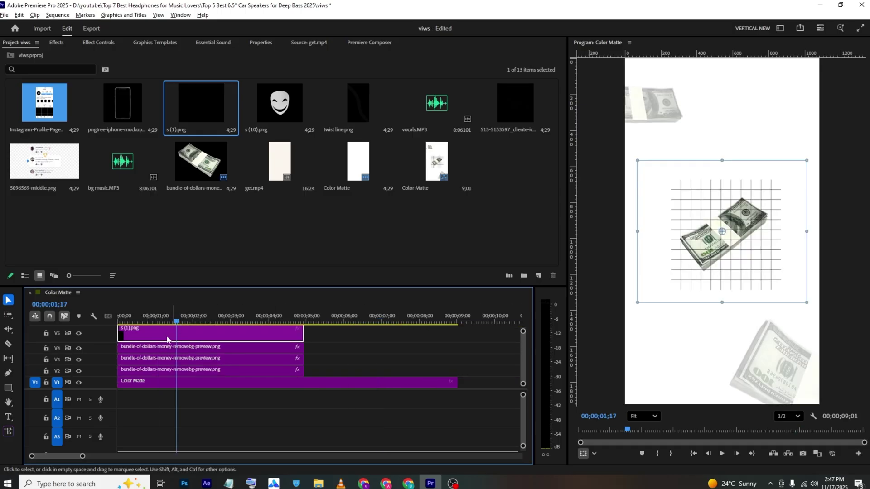
Step: Try to move the three money clips up to higher tracks and undo the move
{"action": "left_click_drag", "start_coordinate": [333, 348], "coordinate": [288, 373]}
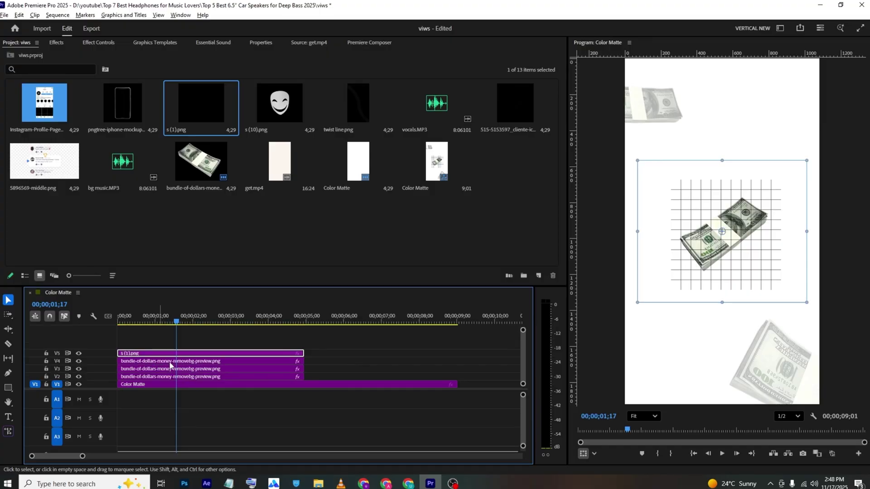
{"action": "left_click_drag", "start_coordinate": [323, 362], "coordinate": [297, 377]}
{"action": "left_click_drag", "start_coordinate": [295, 377], "coordinate": [294, 355]}
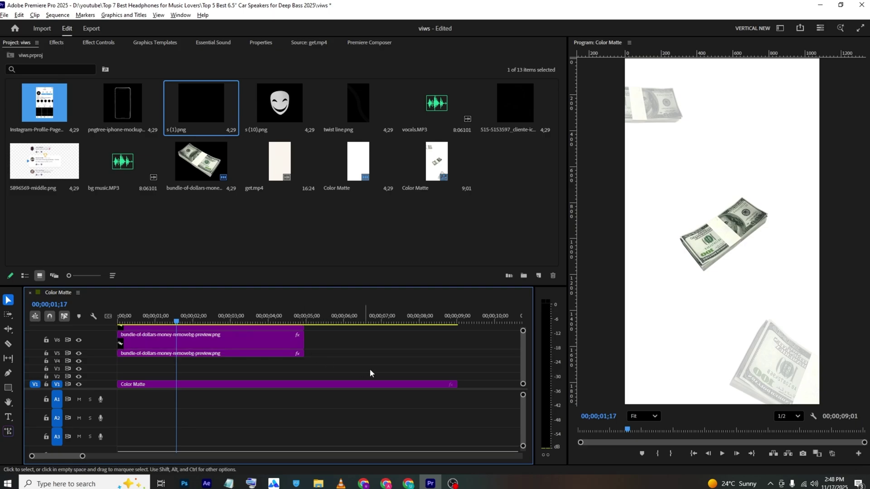
{"action": "key", "text": "ctrl+z"}
Step: Rearrange the layers so the s (1).png grid sits on V2 and the three money clips on V3 to V5
{"action": "left_click", "coordinate": [176, 358]}
{"action": "left_click_drag", "start_coordinate": [343, 380], "coordinate": [294, 350]}
{"action": "left_click_drag", "start_coordinate": [235, 352], "coordinate": [233, 377]}
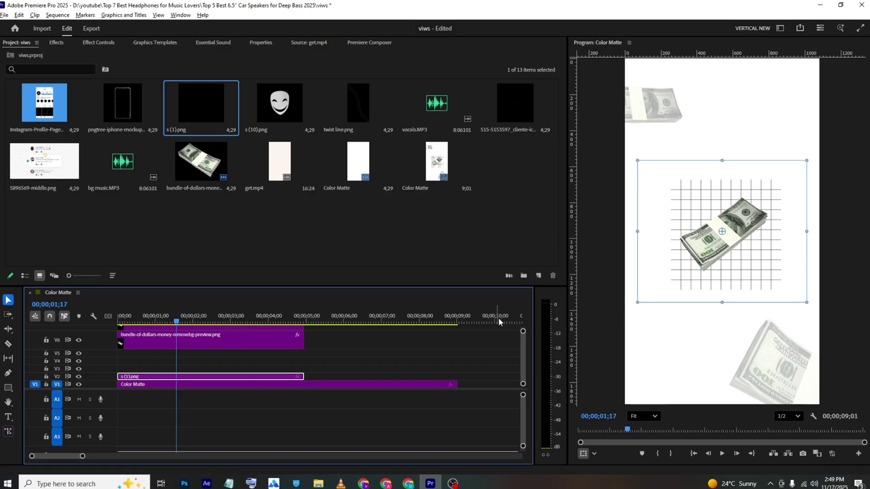
{"action": "left_click_drag", "start_coordinate": [523, 332], "coordinate": [523, 323]}
{"action": "left_click_drag", "start_coordinate": [336, 355], "coordinate": [265, 369]}
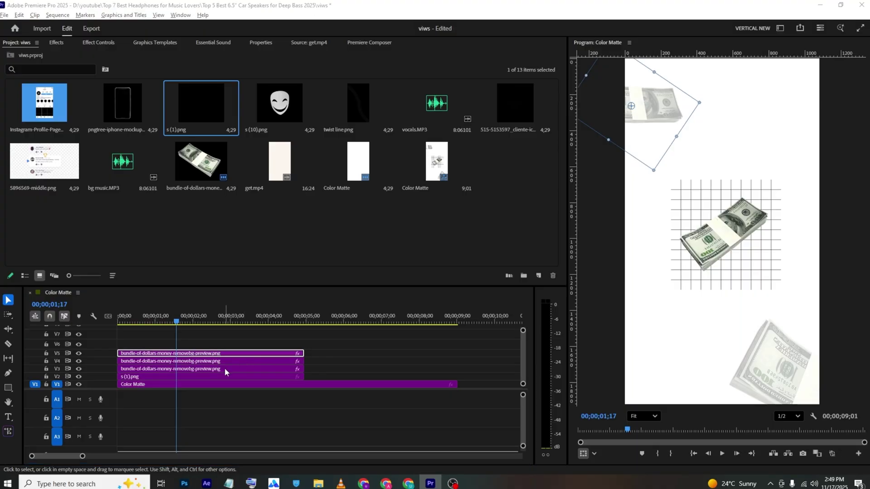
Step: Check the central money against the VLC reference and set its scale to 149 in the sequence
{"action": "key", "text": "alt+Tab"}
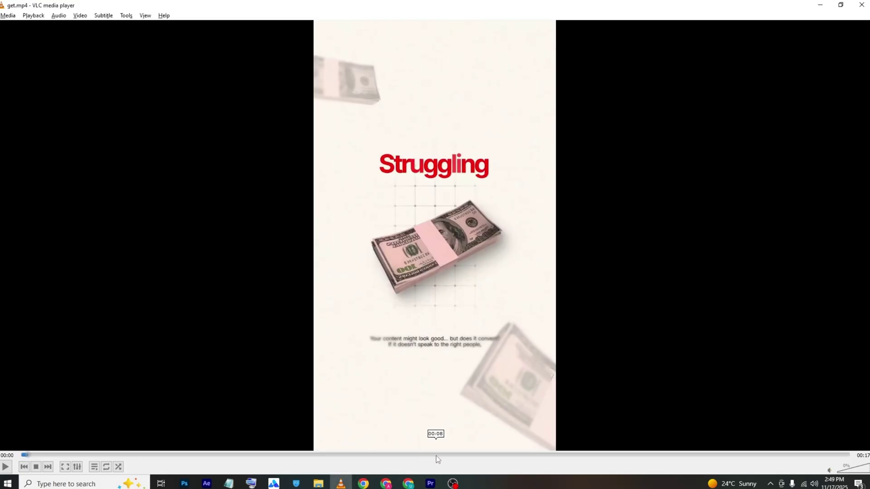
{"action": "left_click_drag", "start_coordinate": [340, 484], "coordinate": [426, 484]}
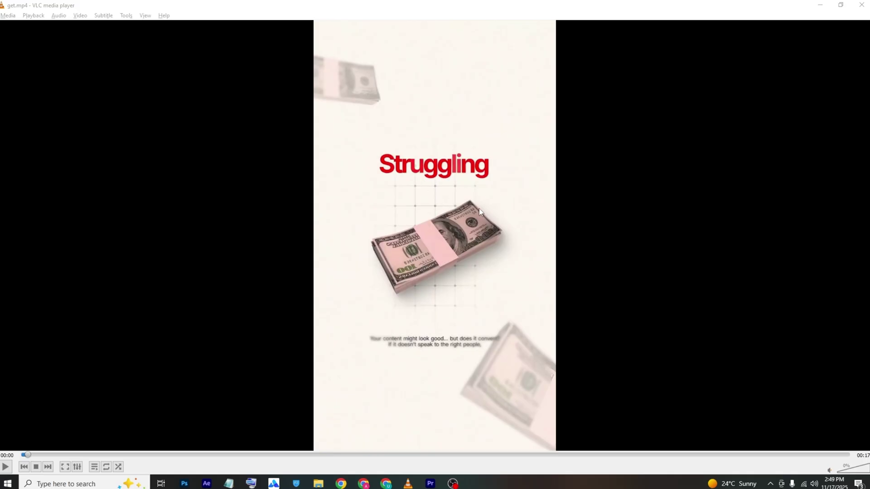
{"action": "left_click", "coordinate": [480, 258]}
{"action": "left_click", "coordinate": [432, 482]}
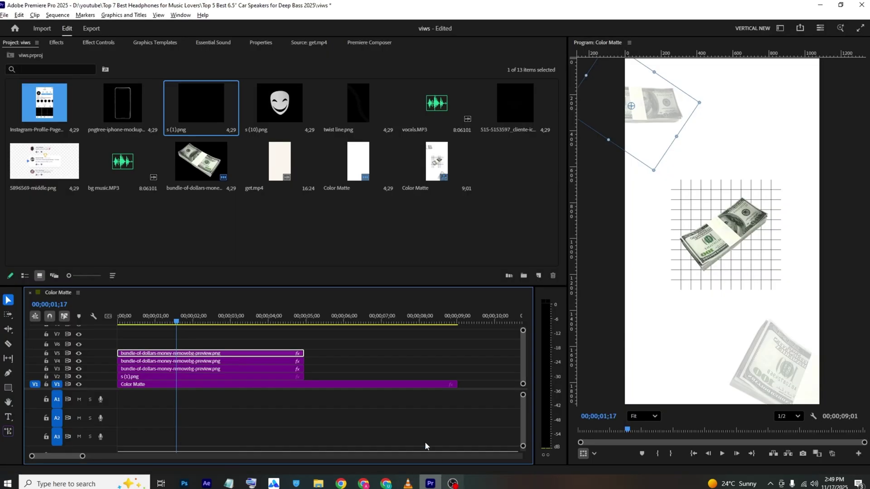
{"action": "left_click", "coordinate": [665, 250]}
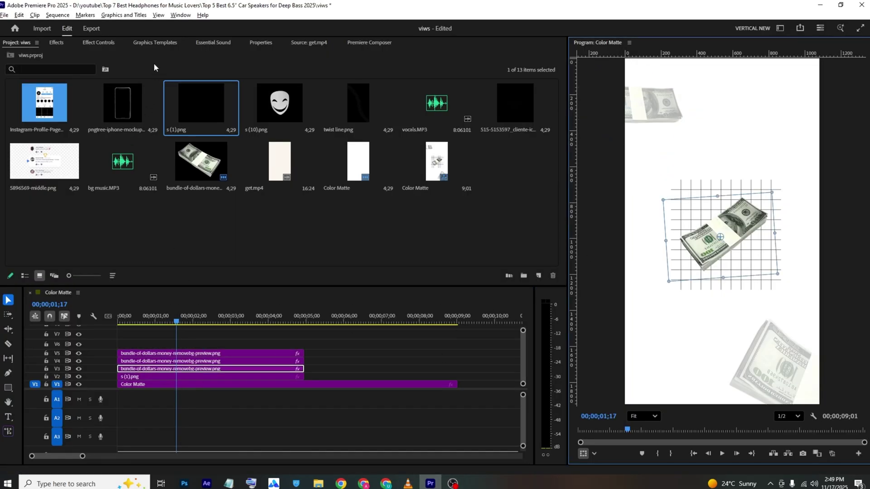
{"action": "left_click", "coordinate": [106, 47]}
{"action": "left_click_drag", "start_coordinate": [162, 100], "coordinate": [182, 101]}
Step: Set the s (1).png grid's scale to 125 and return the playhead to the sequence start
{"action": "left_click", "coordinate": [205, 376]}
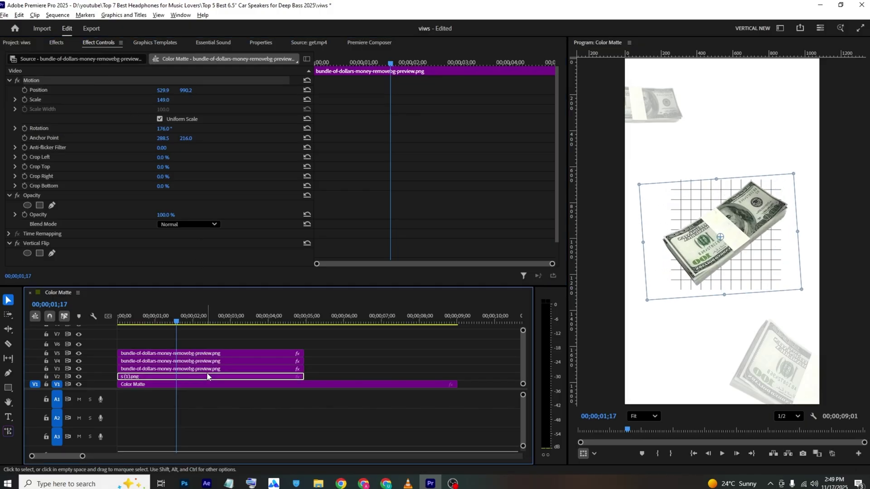
{"action": "left_click_drag", "start_coordinate": [162, 100], "coordinate": [162, 100]}
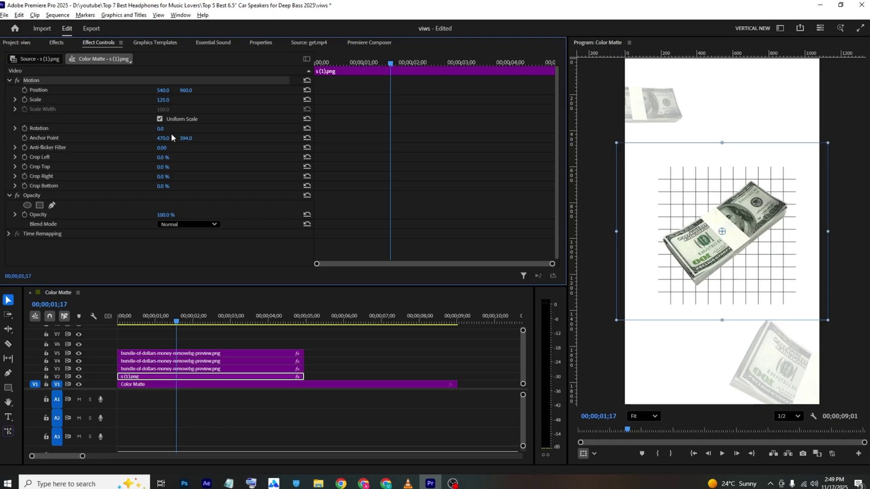
{"action": "left_click", "coordinate": [144, 340]}
{"action": "left_click_drag", "start_coordinate": [145, 321], "coordinate": [111, 330]}
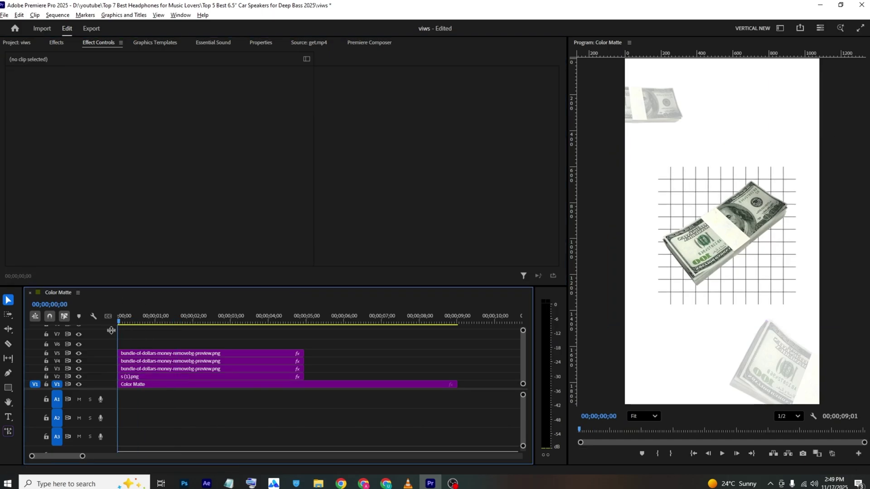
Step: Draw a four-point opacity mask enclosing the s (1).png grid and adjust its corners into an even rectangle
{"action": "left_click", "coordinate": [136, 377]}
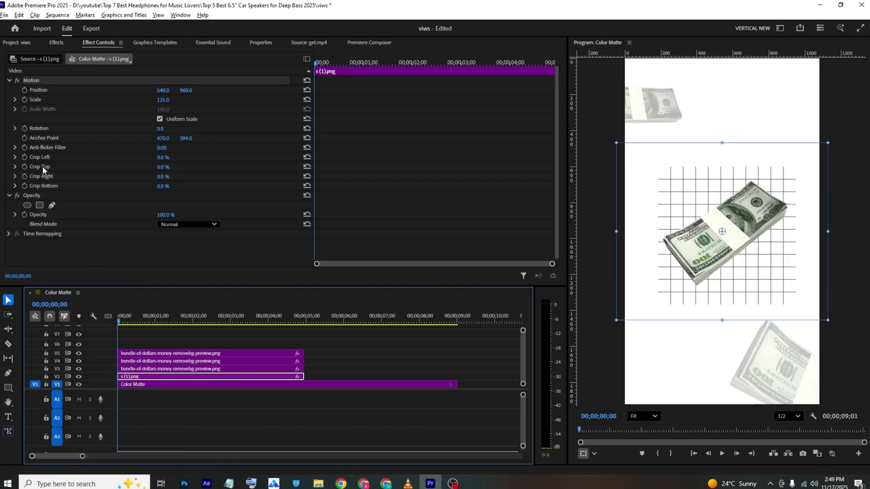
{"action": "left_click", "coordinate": [41, 206]}
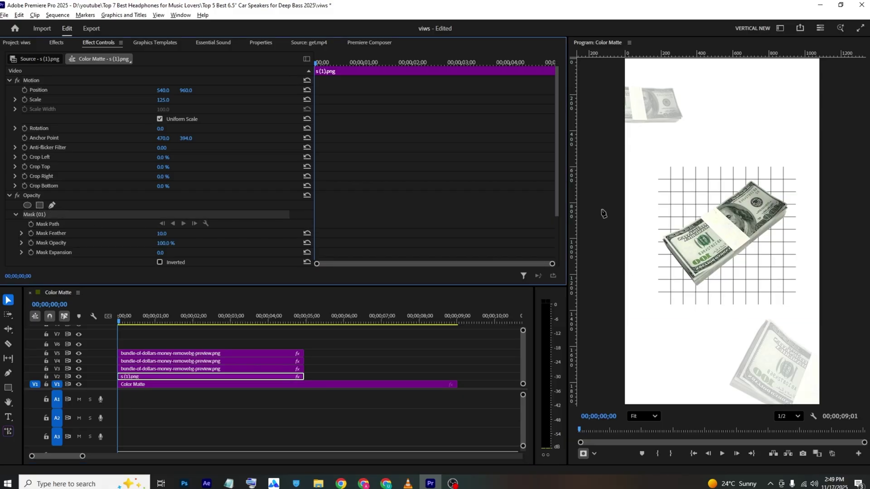
{"action": "left_click", "coordinate": [655, 163]}
{"action": "left_click", "coordinate": [655, 317]}
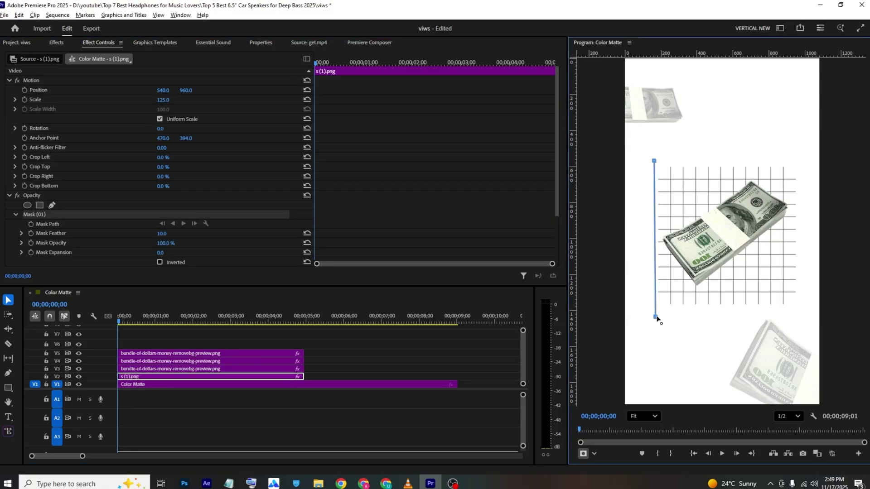
{"action": "left_click", "coordinate": [817, 318]}
{"action": "left_click", "coordinate": [809, 159]}
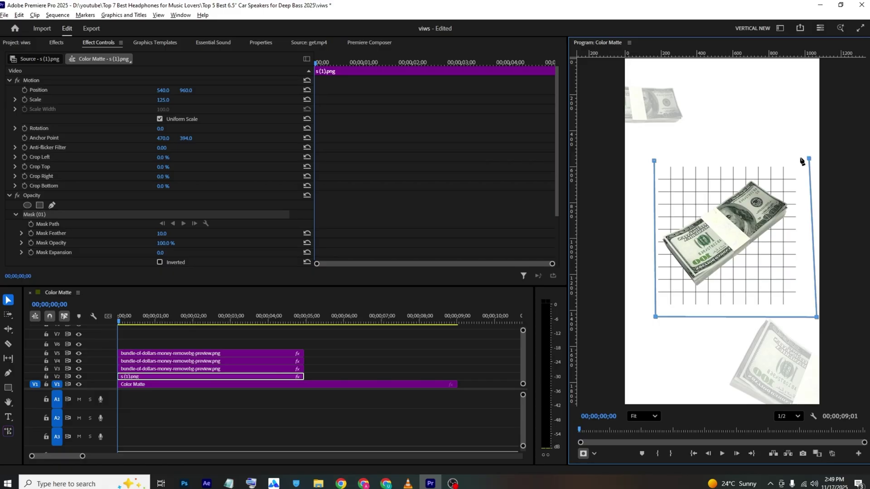
{"action": "left_click", "coordinate": [654, 160]}
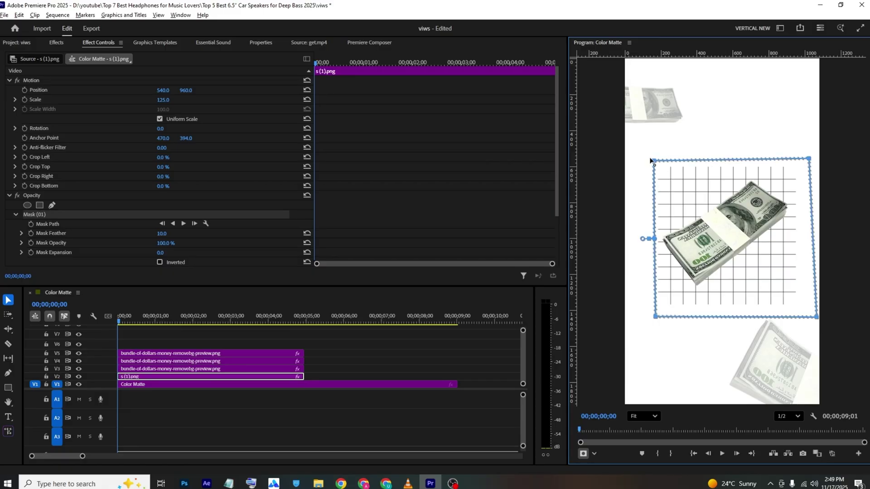
{"action": "left_click_drag", "start_coordinate": [818, 319], "coordinate": [800, 320]}
{"action": "left_click_drag", "start_coordinate": [809, 158], "coordinate": [800, 164]}
{"action": "left_click_drag", "start_coordinate": [755, 263], "coordinate": [740, 255]}
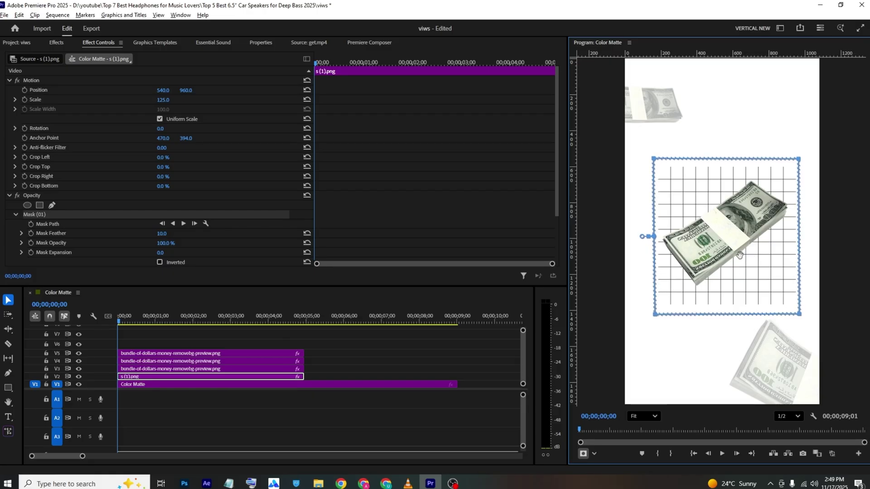
Step: Set the grid mask's feather to 642, expansion to -78 and opacity to about 87%, and compare the fade with the VLC reference
{"action": "scroll", "coordinate": [64, 168], "scroll_direction": "down", "scroll_amount": 3}
{"action": "left_click_drag", "start_coordinate": [159, 190], "coordinate": [172, 188]}
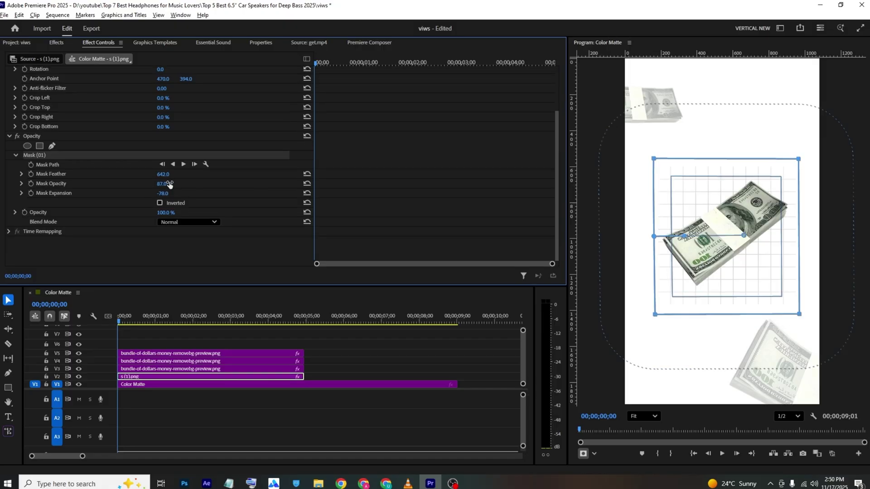
{"action": "left_click", "coordinate": [281, 332]}
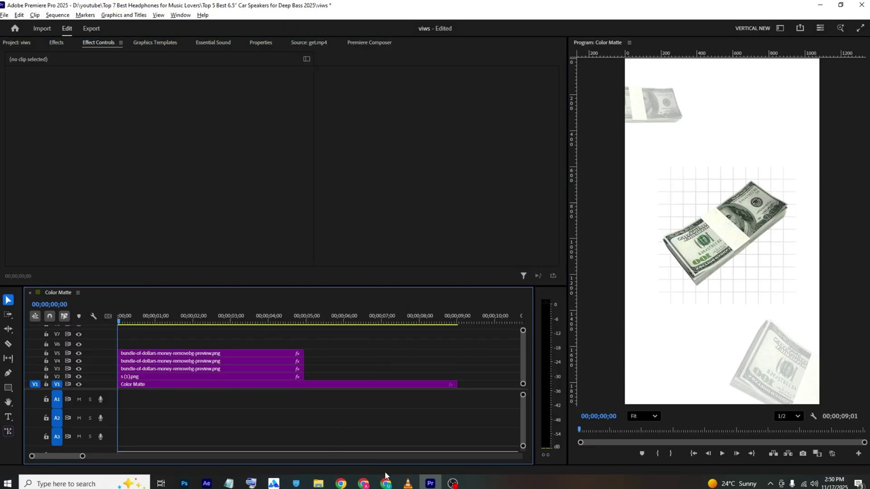
{"action": "left_click", "coordinate": [334, 482]}
{"action": "key", "text": "alt+Tab"}
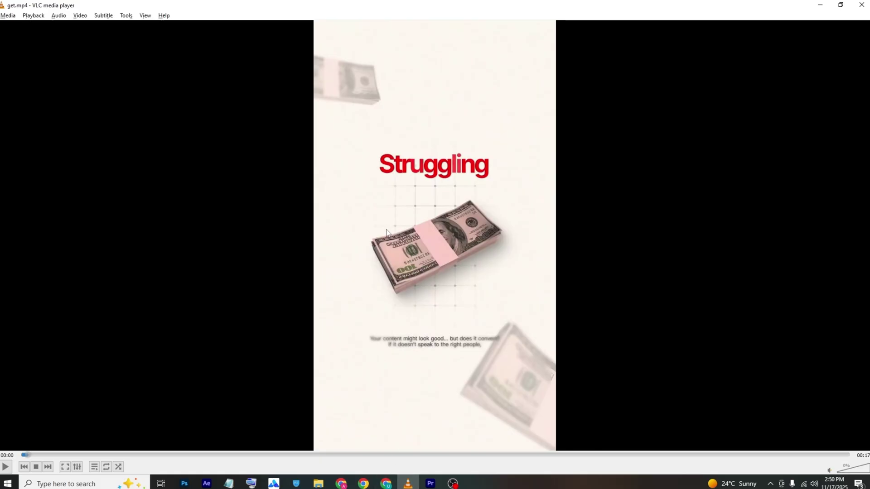
{"action": "key", "text": "alt+Tab"}
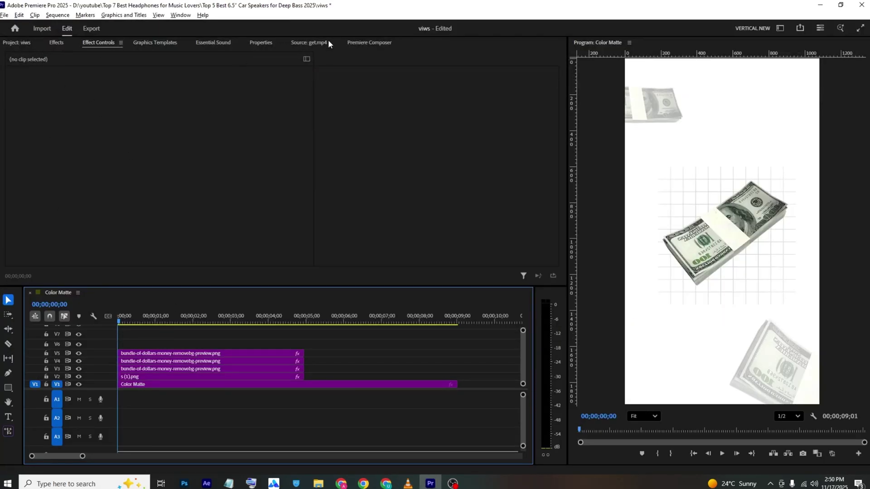
Step: Add the Ease Fade Slow text preset from Premiere Composer on V6 at the sequence start
{"action": "left_click", "coordinate": [358, 43]}
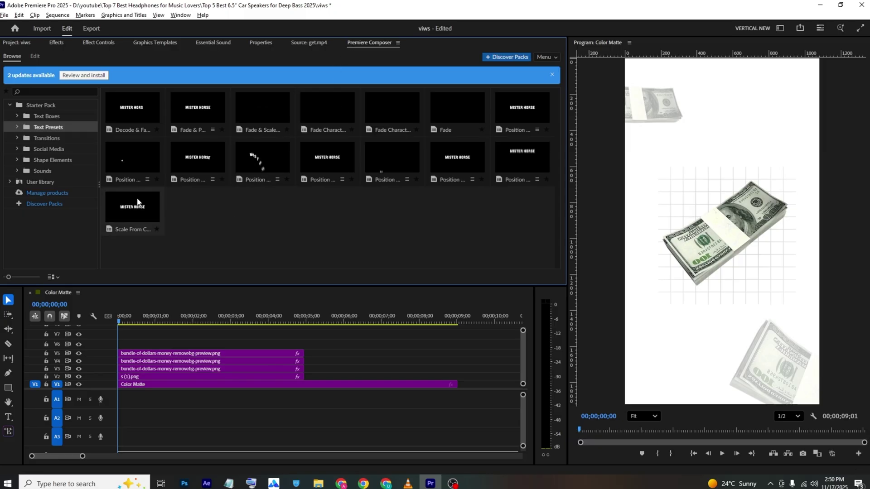
{"action": "left_click_drag", "start_coordinate": [460, 110], "coordinate": [128, 346]}
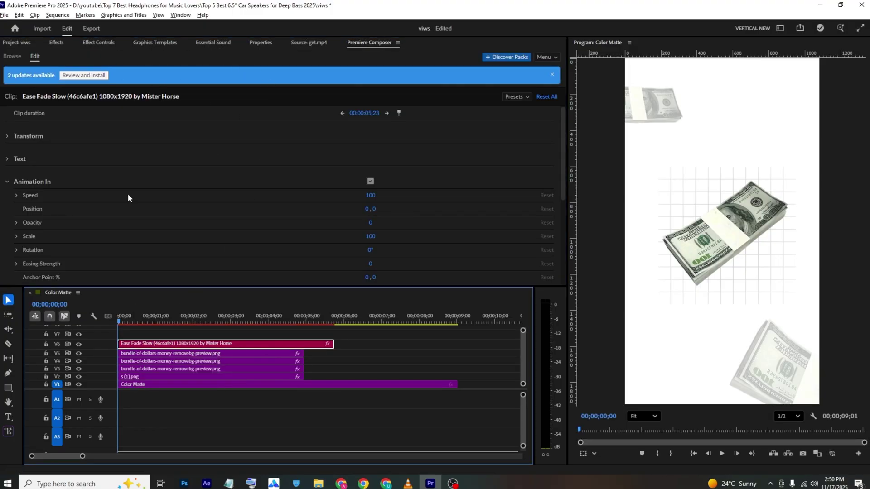
{"action": "scroll", "coordinate": [129, 197], "scroll_direction": "down", "scroll_amount": 3}
Step: Set the Ease Fade Slow title's fill color to red FF0000
{"action": "left_click", "coordinate": [262, 42]}
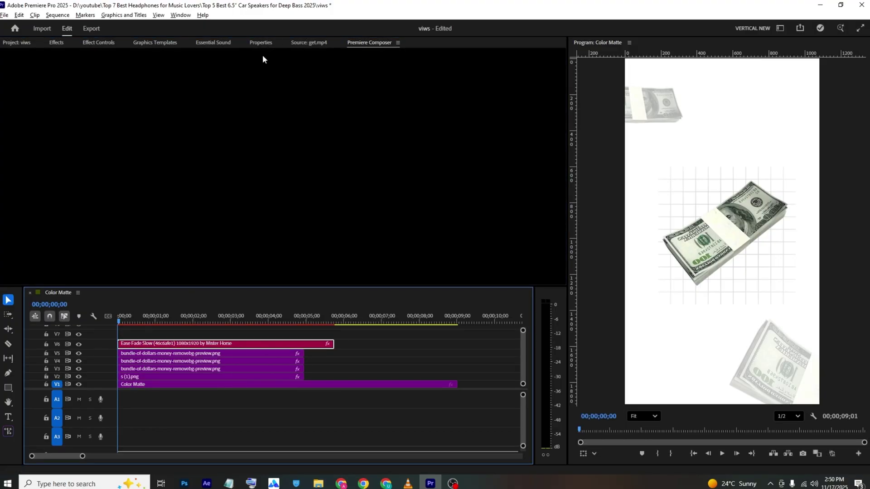
{"action": "scroll", "coordinate": [148, 159], "scroll_direction": "down", "scroll_amount": 4}
{"action": "scroll", "coordinate": [32, 227], "scroll_direction": "down", "scroll_amount": 1}
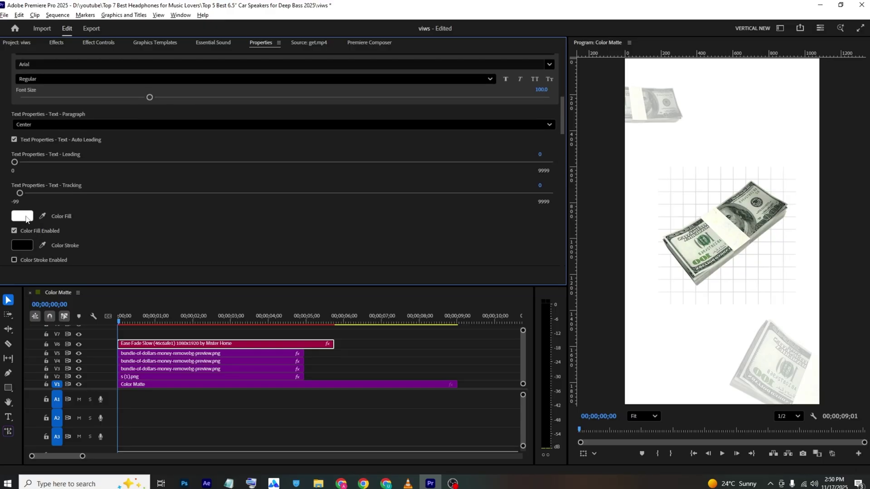
{"action": "left_click", "coordinate": [21, 216]}
{"action": "left_click", "coordinate": [438, 287]}
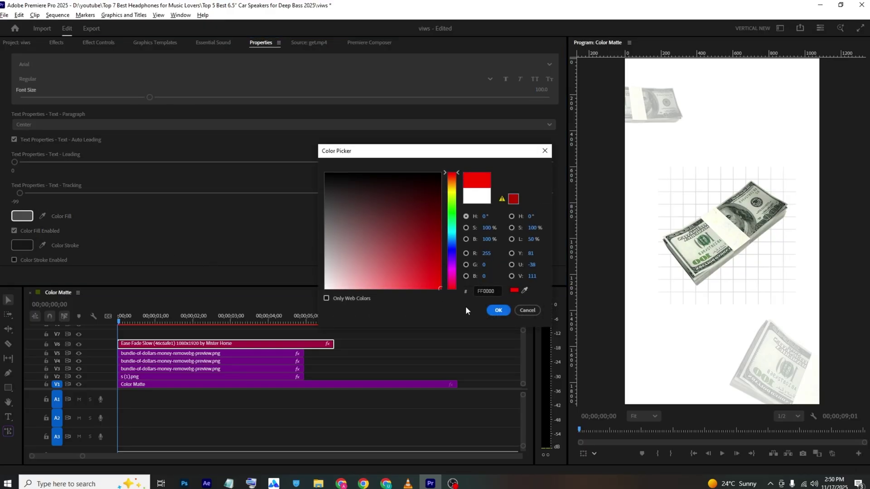
{"action": "left_click", "coordinate": [497, 309]}
Step: Move the red title just above the grid, to position about 558, 486, matching the VLC reference
{"action": "left_click_drag", "start_coordinate": [152, 321], "coordinate": [235, 324]}
{"action": "double_click", "coordinate": [711, 244]}
{"action": "left_click_drag", "start_coordinate": [747, 233], "coordinate": [731, 135]}
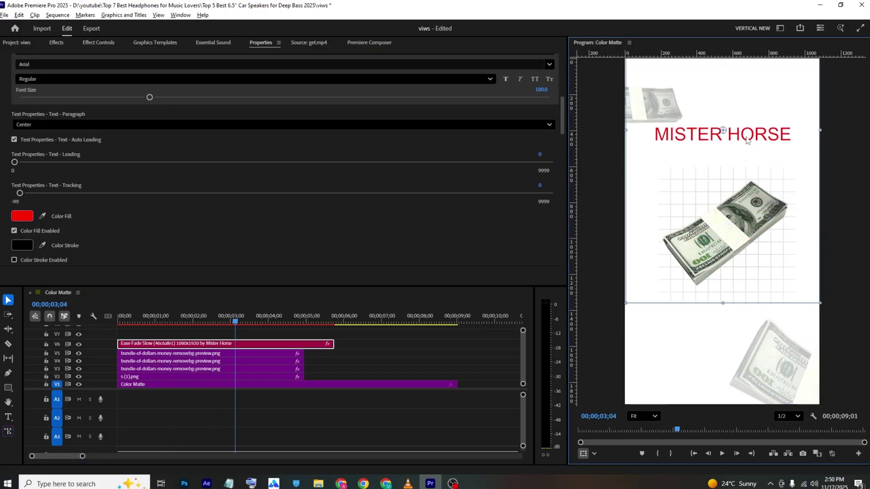
{"action": "key", "text": "alt+Tab"}
{"action": "key", "text": "alt+Tab"}
{"action": "left_click_drag", "start_coordinate": [718, 149], "coordinate": [720, 150]}
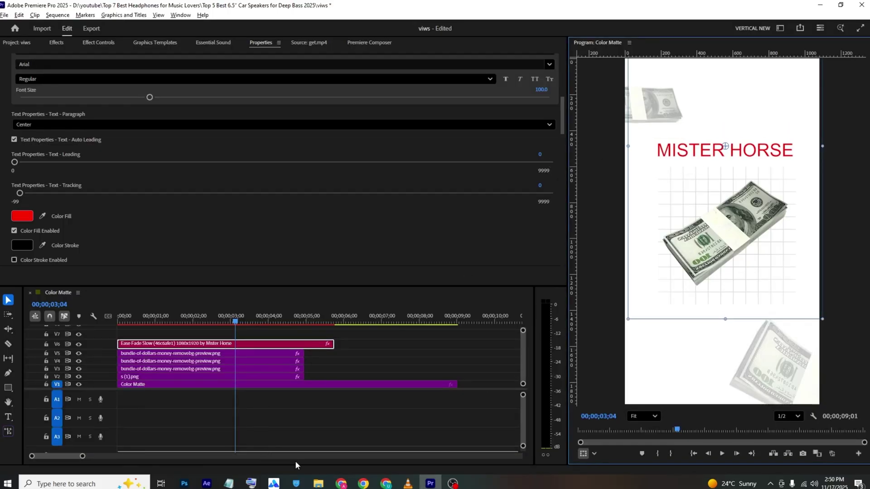
Step: Replace the title's placeholder text with "struggling"
{"action": "scroll", "coordinate": [182, 172], "scroll_direction": "up", "scroll_amount": 3}
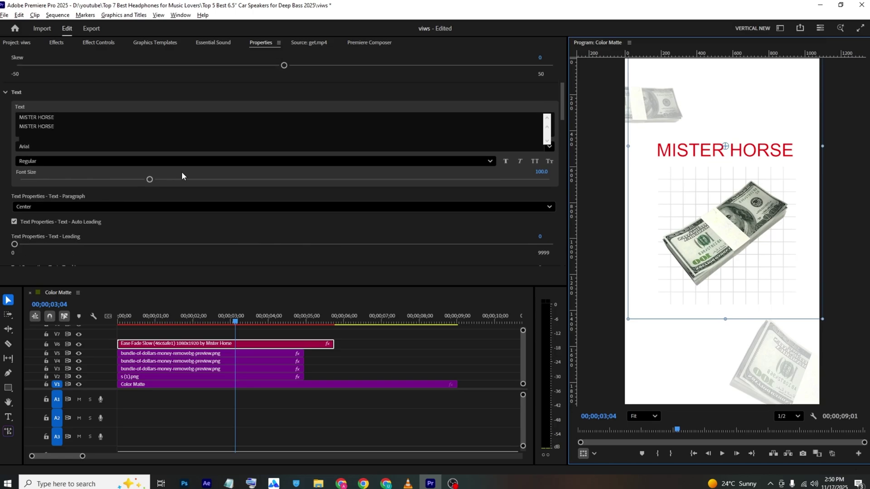
{"action": "left_click", "coordinate": [121, 154]}
{"action": "key", "text": "ctrl+a"}
{"action": "type", "text": "struggling"}
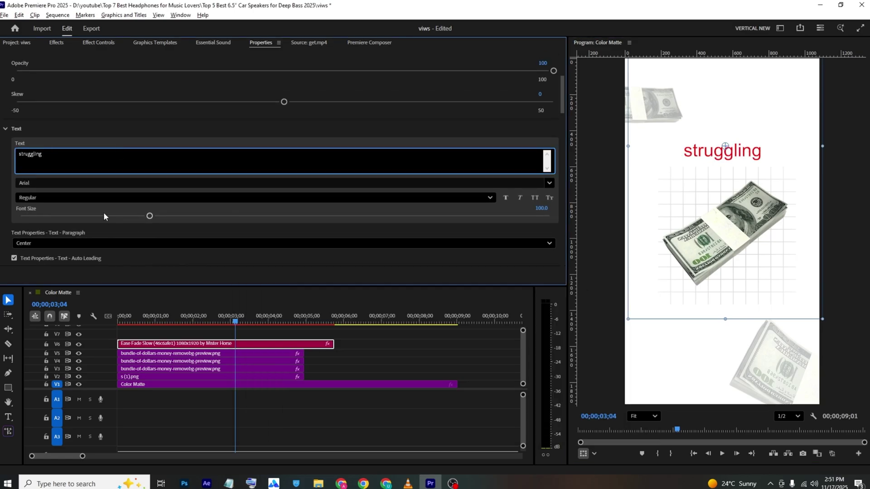
Step: Check the lettering in the VLC reference and set the title's font to Helvetica Rounded Bold
{"action": "key", "text": "alt+Tab"}
{"action": "key", "text": "alt+Tab"}
{"action": "left_click", "coordinate": [408, 225]}
{"action": "left_click", "coordinate": [91, 183]}
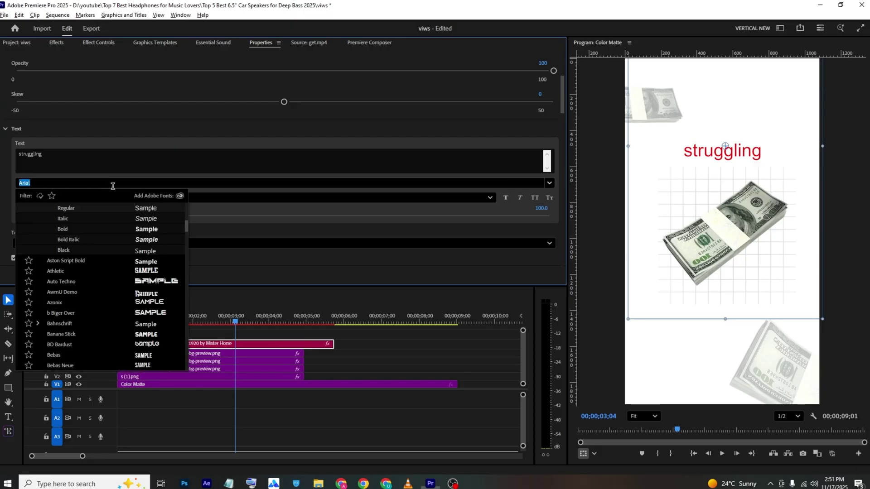
{"action": "type", "text": "helv"}
{"action": "left_click", "coordinate": [67, 208]}
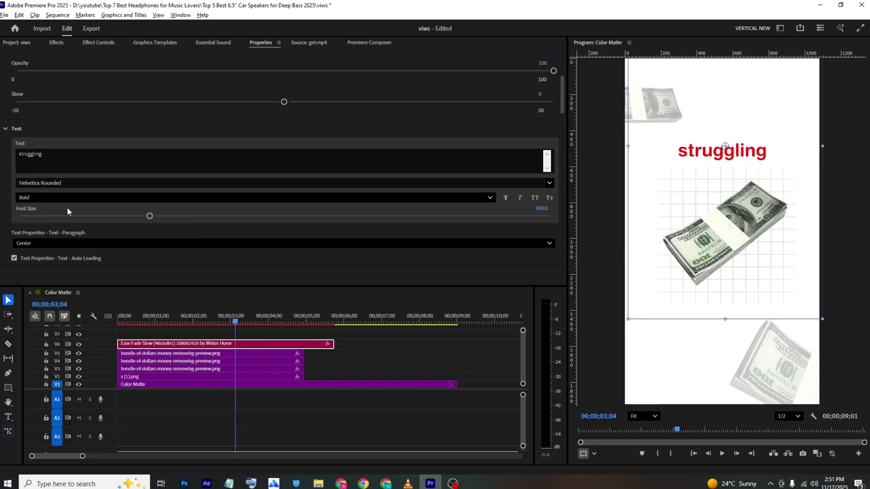
Step: Capitalize the title's first letter so it reads "Struggling" and save the project
{"action": "left_click", "coordinate": [27, 164]}
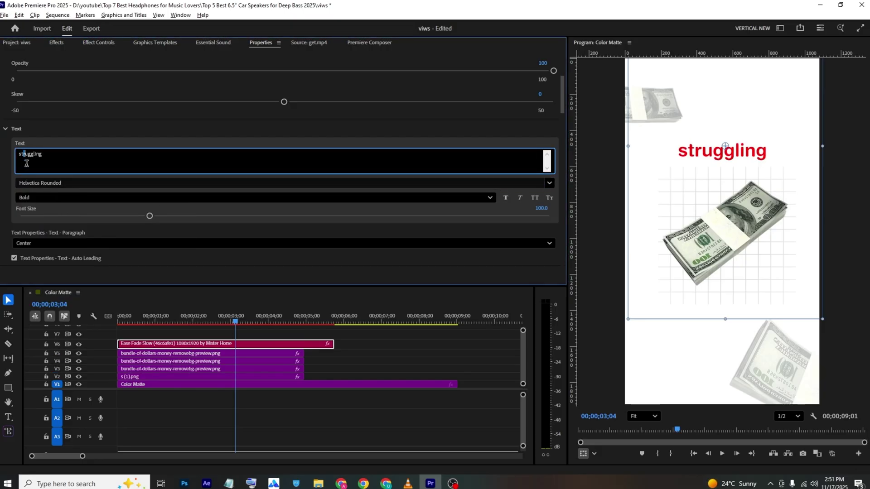
{"action": "key", "text": "BackSpace"}
{"action": "type", "text": "S"}
{"action": "left_click", "coordinate": [43, 143]}
{"action": "key", "text": "ctrl+s"}
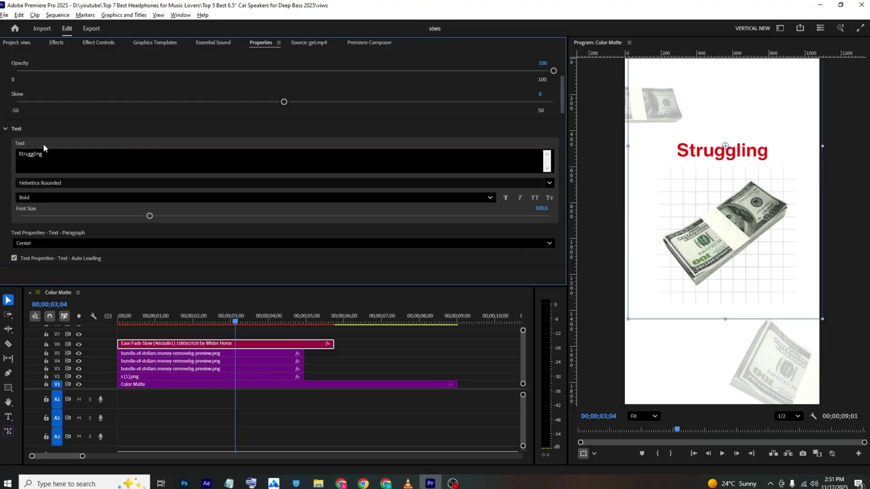
Step: Adjust the Struggling title's transform values and save the project
{"action": "left_click", "coordinate": [94, 40]}
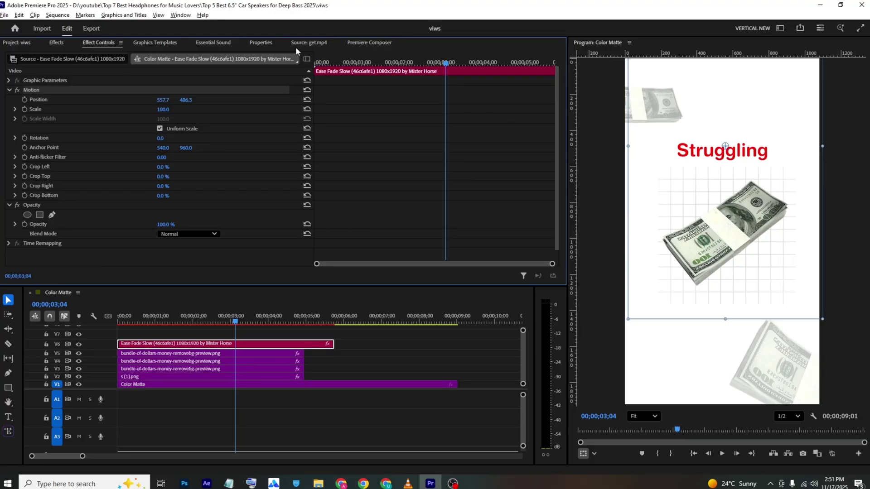
{"action": "left_click", "coordinate": [261, 43]}
{"action": "scroll", "coordinate": [204, 173], "scroll_direction": "down", "scroll_amount": 10}
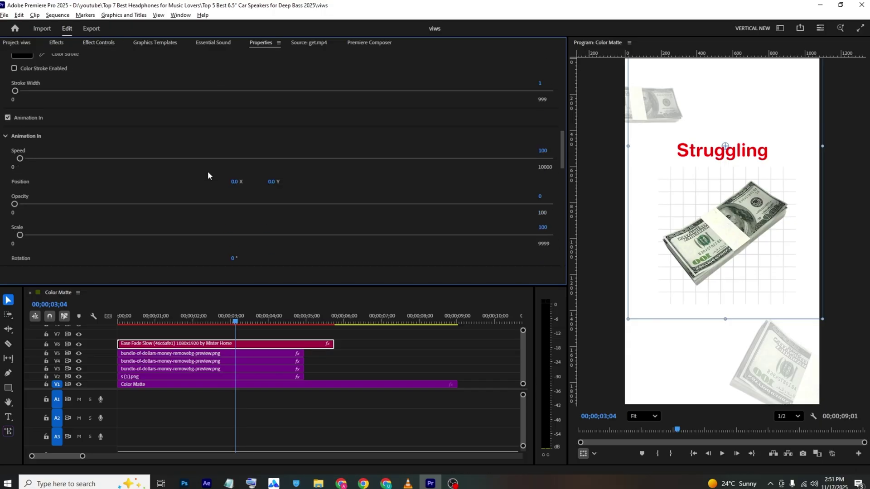
{"action": "scroll", "coordinate": [207, 175], "scroll_direction": "down", "scroll_amount": 10}
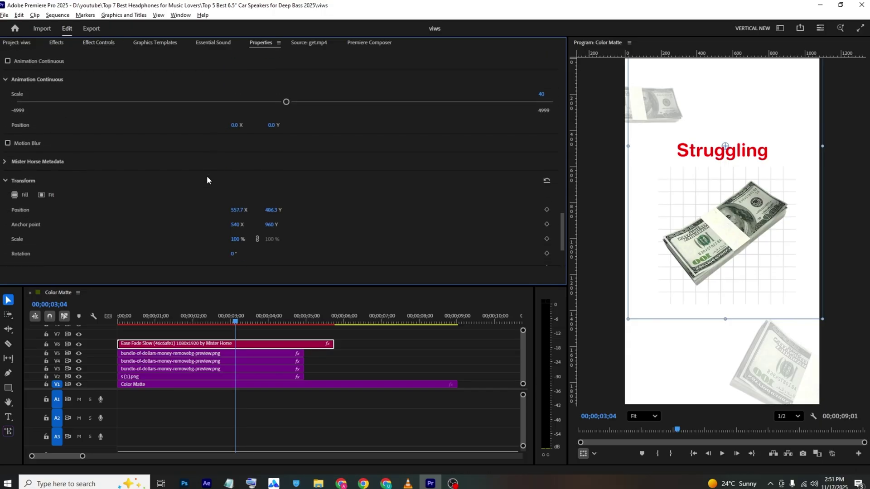
{"action": "left_click_drag", "start_coordinate": [237, 186], "coordinate": [266, 156]}
{"action": "key", "text": "ctrl+s"}
Step: Play get.mp4 in VLC to examine the elements that follow the Struggling title
{"action": "key", "text": "alt+Tab"}
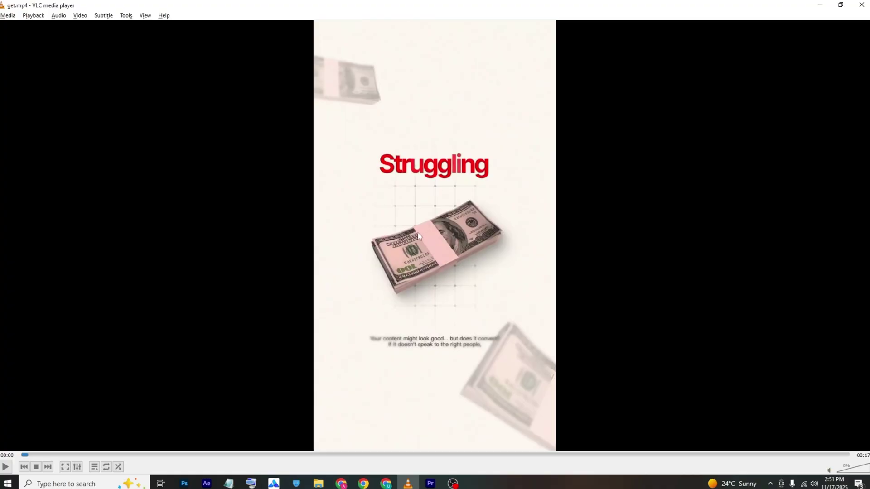
{"action": "scroll", "coordinate": [160, 371], "scroll_direction": "down", "scroll_amount": 1}
{"action": "key", "text": "space"}
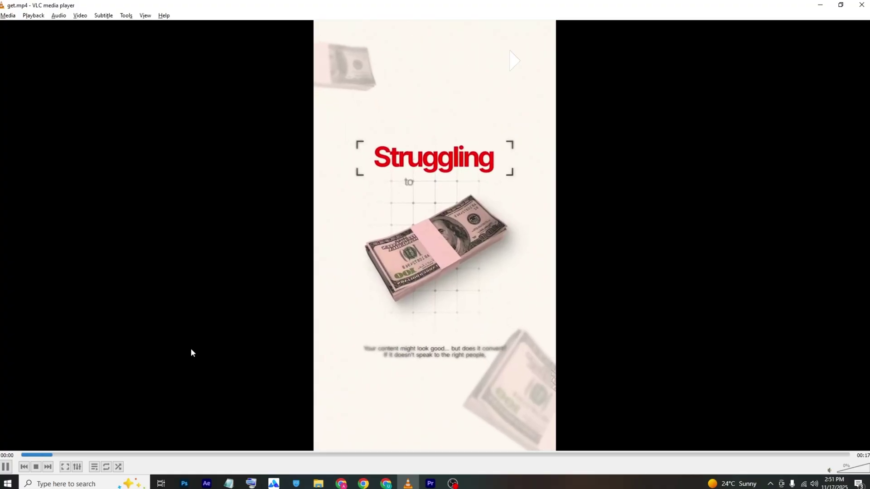
Step: Find the frame in get.mp4 where the words below the Struggling title come in, and return to Premiere Pro
{"action": "key", "text": "space"}
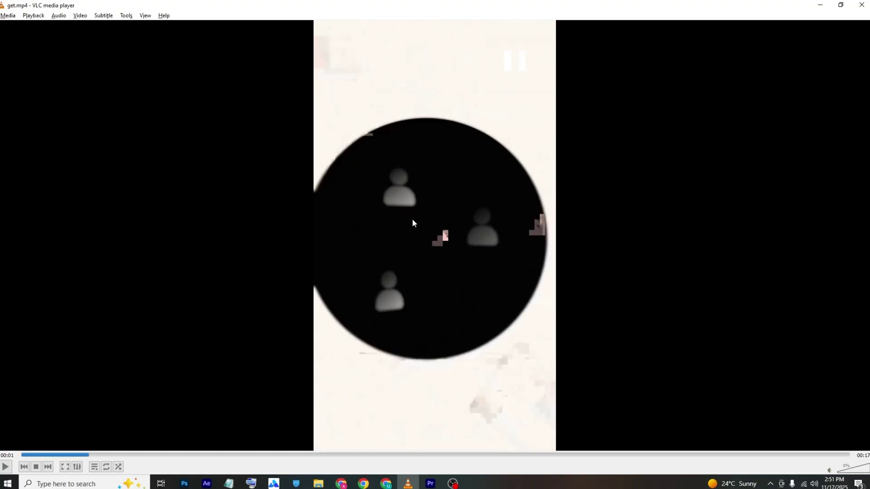
{"action": "left_click", "coordinate": [71, 455]}
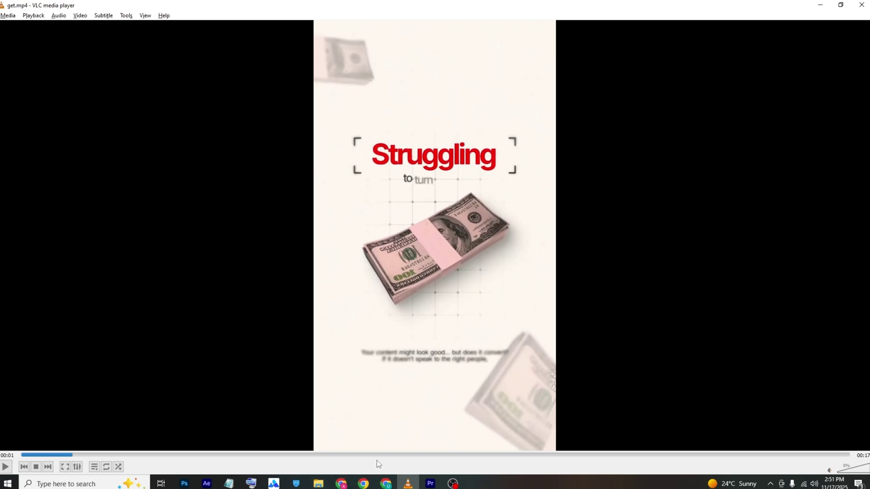
{"action": "left_click", "coordinate": [429, 483]}
Step: Add a marker to the Color Matte sequence at 00;00;02;27
{"action": "mouse_move", "coordinate": [230, 320]}
{"action": "left_mouse_down"}
{"action": "mouse_move", "coordinate": [180, 318]}
{"action": "mouse_move", "coordinate": [229, 317]}
{"action": "left_mouse_up"}
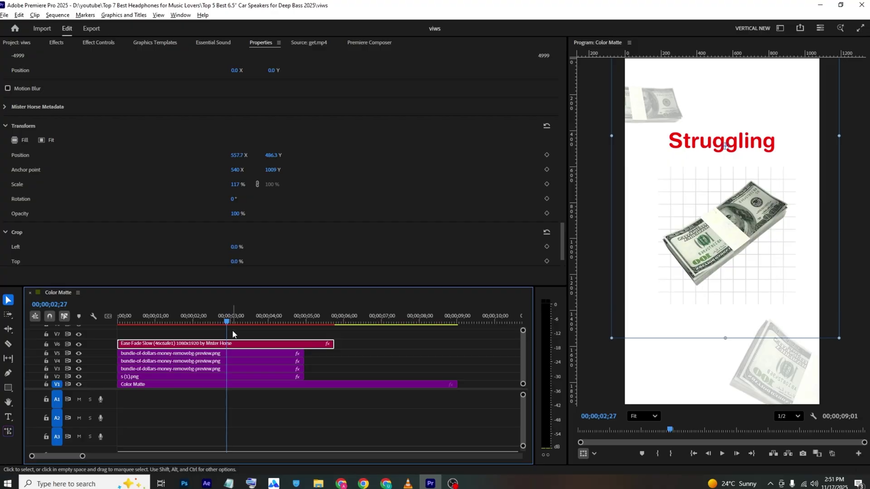
{"action": "left_click", "coordinate": [233, 334]}
{"action": "left_click", "coordinate": [641, 453]}
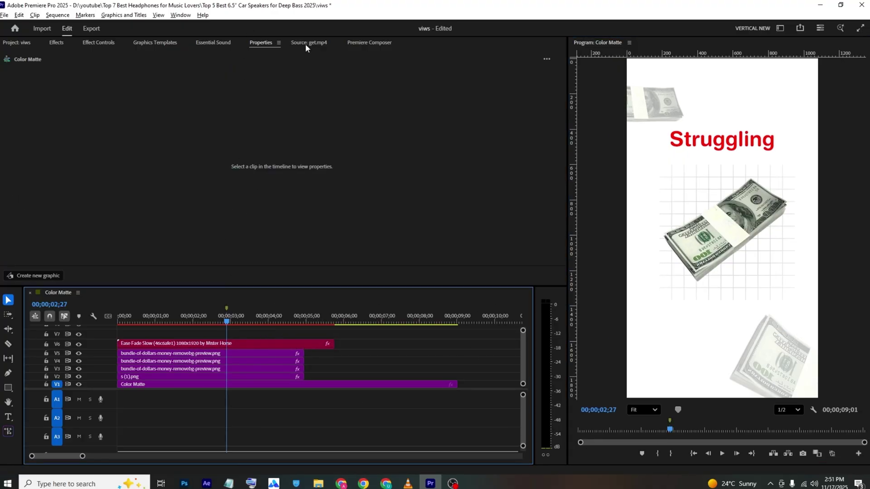
Step: Insert the Untitled text template on track V7 at the marker, accept the font substitution, and play the sequence
{"action": "left_click", "coordinate": [229, 42]}
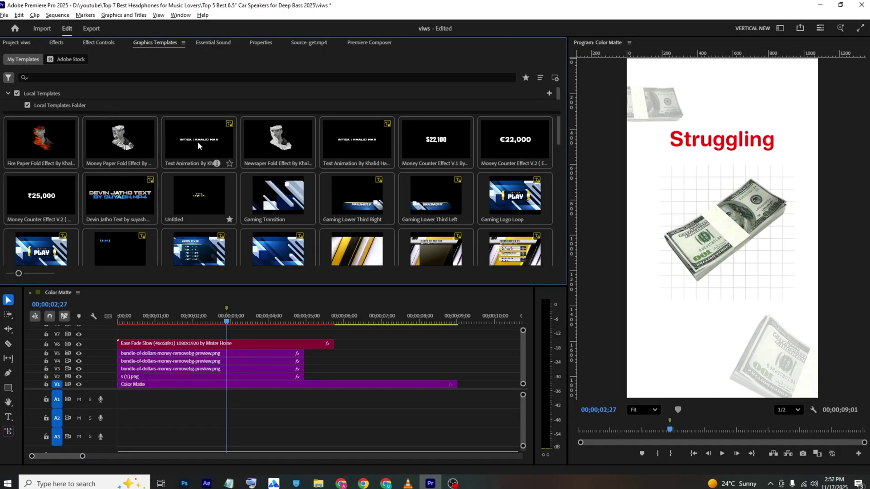
{"action": "left_click_drag", "start_coordinate": [200, 198], "coordinate": [237, 337]}
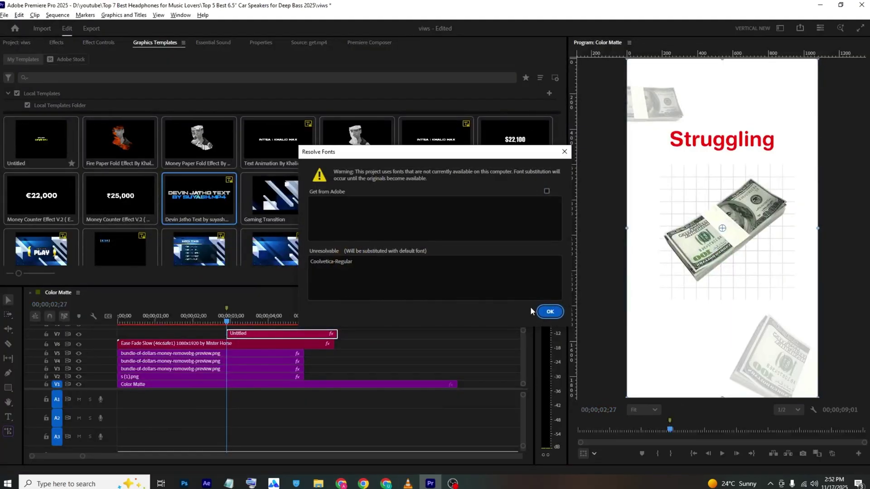
{"action": "left_click", "coordinate": [549, 312]}
{"action": "key", "text": "space"}
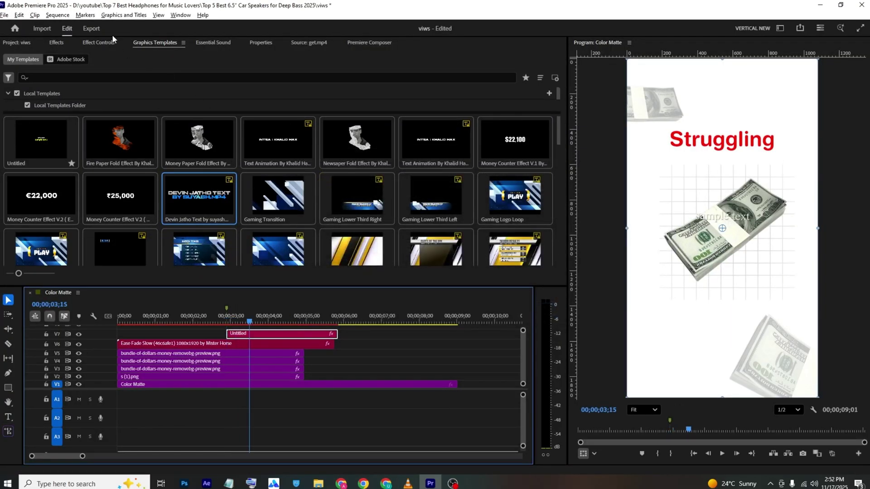
Step: Change the new template's sample text to "to turn views" and set its fill color to black (000000)
{"action": "left_click", "coordinate": [261, 43]}
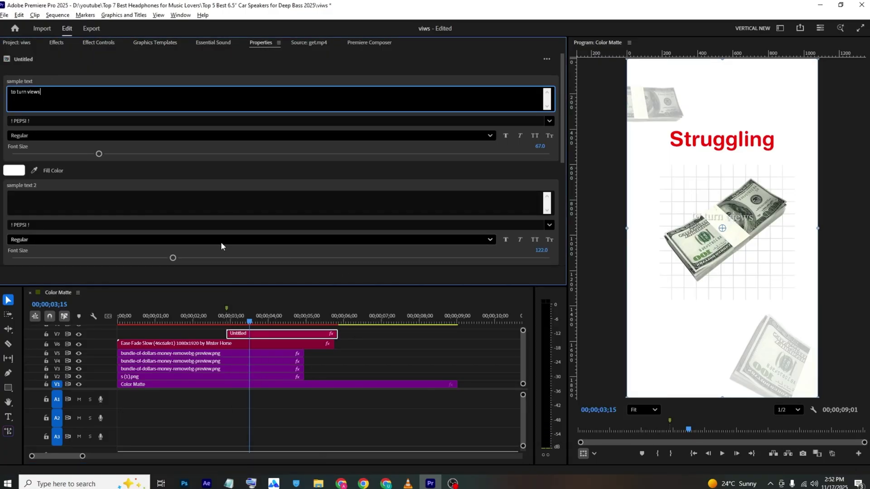
{"action": "left_click", "coordinate": [17, 180]}
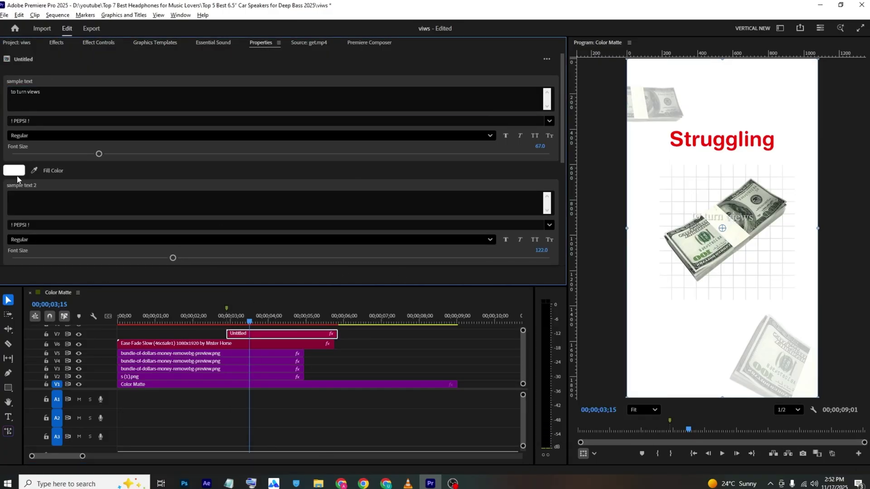
{"action": "left_click", "coordinate": [16, 170]}
{"action": "left_click", "coordinate": [324, 288]}
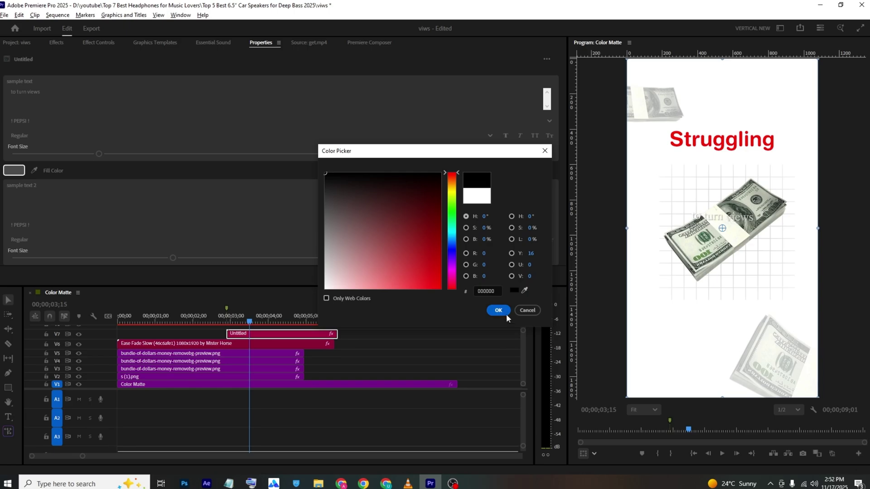
{"action": "left_click", "coordinate": [498, 310]}
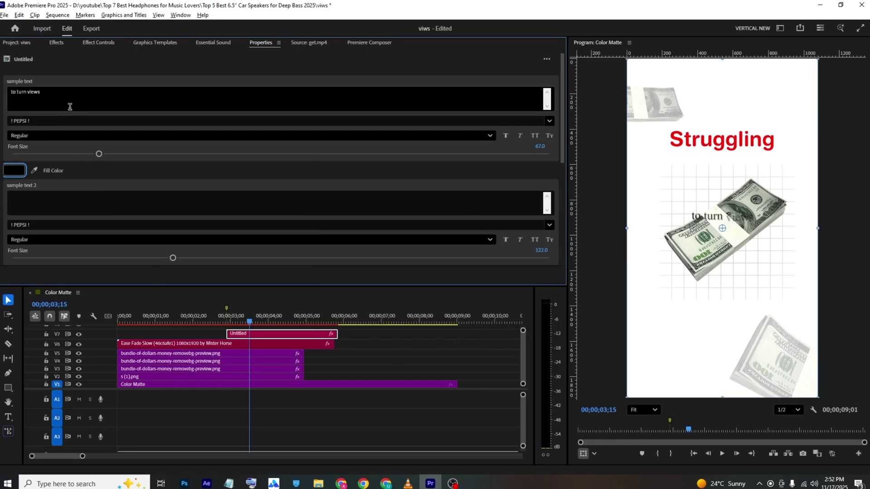
Step: Set the font of the "to turn views" text to Helvetica Rounded
{"action": "left_click", "coordinate": [58, 120]}
{"action": "left_click", "coordinate": [46, 134]}
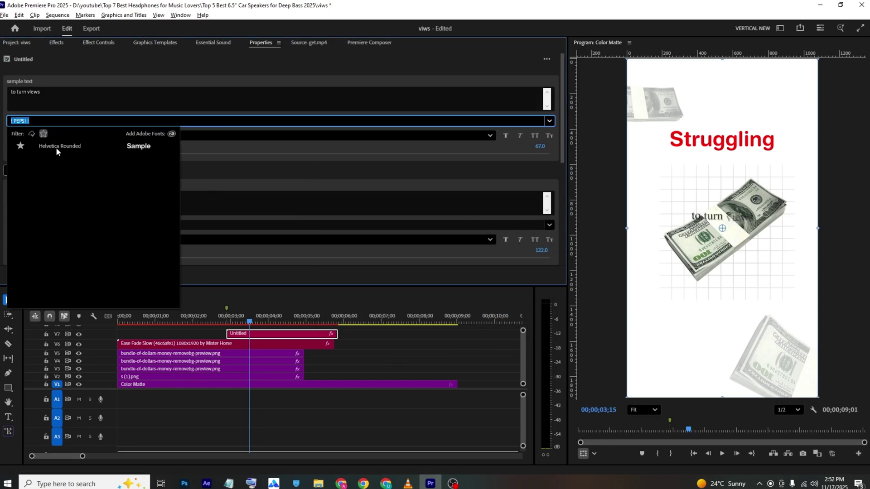
{"action": "left_click", "coordinate": [56, 148]}
{"action": "left_click", "coordinate": [248, 156]}
{"action": "key", "text": "ctrl+z"}
Step: Scale "to turn views" to 94% with anchor point Y 1136 and position it at 540, 787.1, just below the Struggling title
{"action": "left_click_drag", "start_coordinate": [562, 104], "coordinate": [572, 205]}
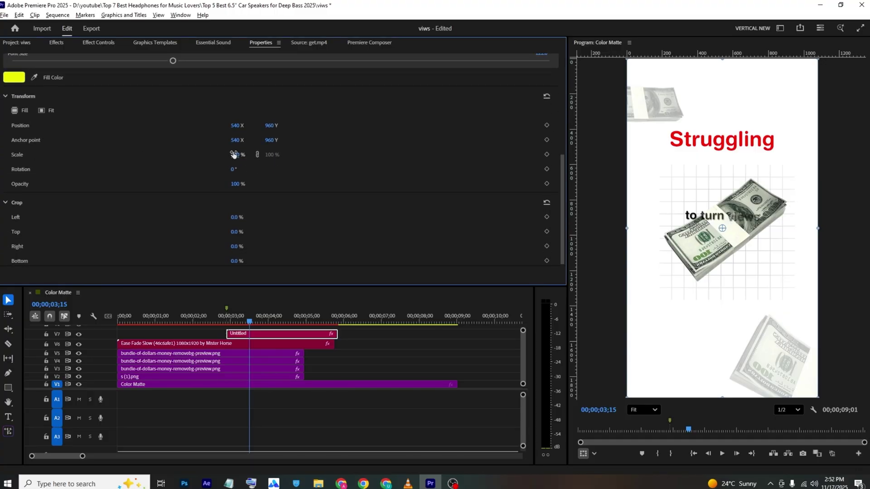
{"action": "left_click_drag", "start_coordinate": [235, 157], "coordinate": [343, 118]}
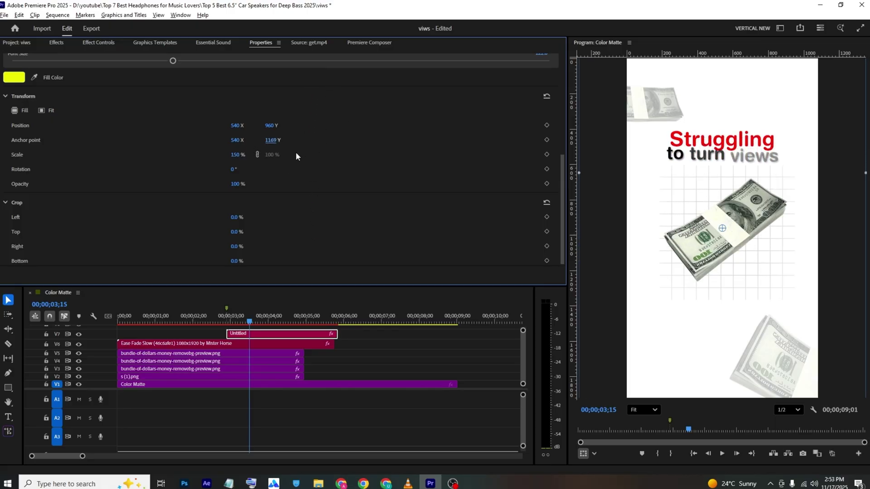
{"action": "left_click_drag", "start_coordinate": [234, 157], "coordinate": [281, 168]}
{"action": "left_click", "coordinate": [689, 190]}
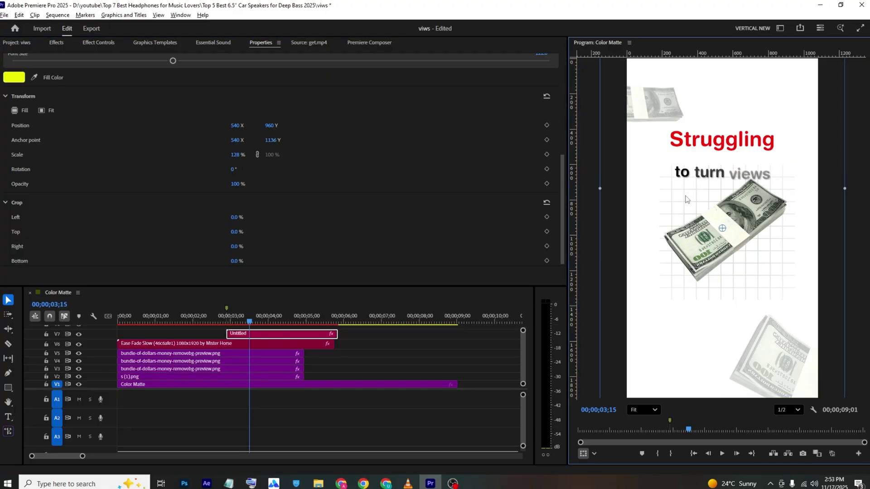
{"action": "left_click_drag", "start_coordinate": [697, 187], "coordinate": [703, 182]}
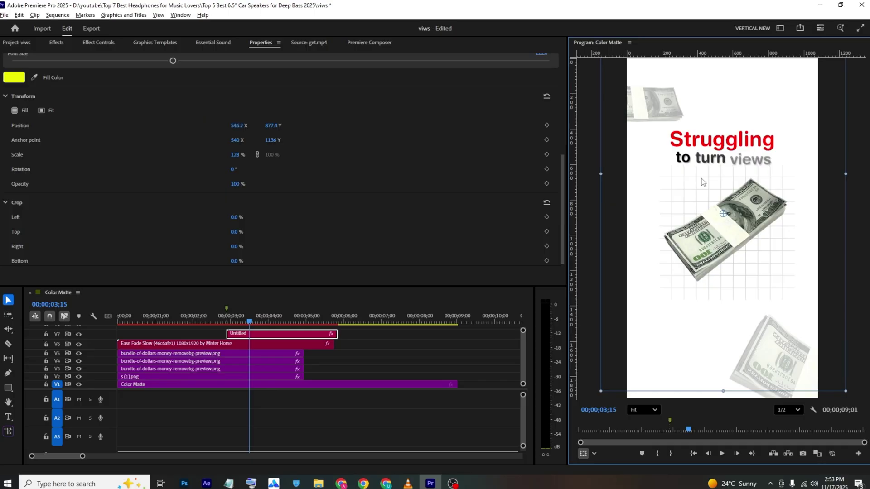
{"action": "left_click_drag", "start_coordinate": [241, 161], "coordinate": [226, 161]}
{"action": "left_click_drag", "start_coordinate": [664, 208], "coordinate": [662, 205]}
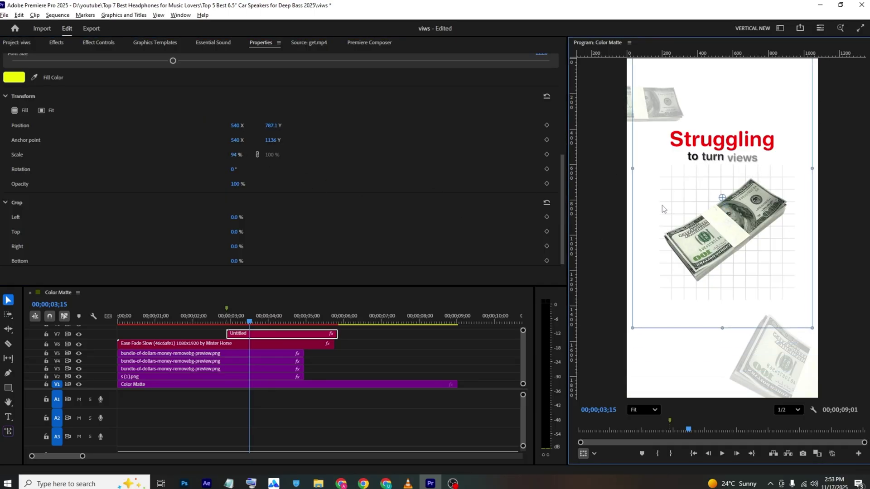
Step: Play the "to turn views" animation from the marker, check the clip's speed and duration settings, and save the project
{"action": "left_click_drag", "start_coordinate": [256, 316], "coordinate": [225, 319]}
{"action": "key", "text": "space"}
{"action": "key", "text": "space"}
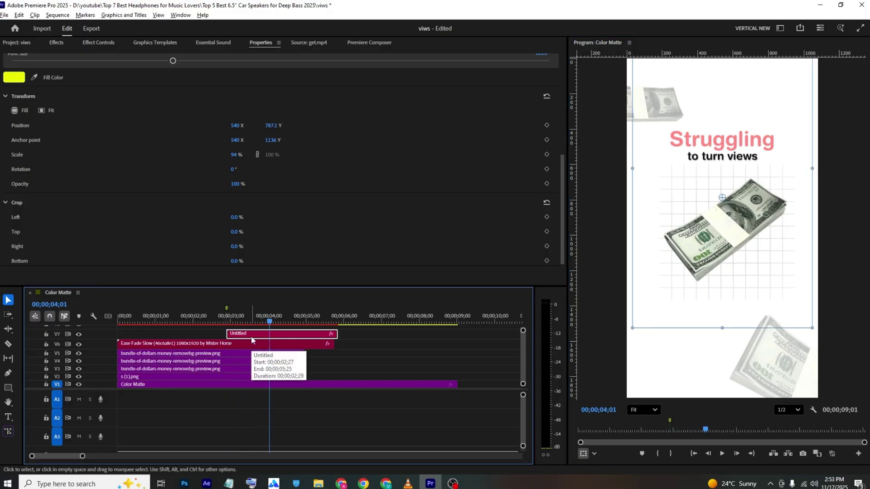
{"action": "key", "text": "ctrl+r"}
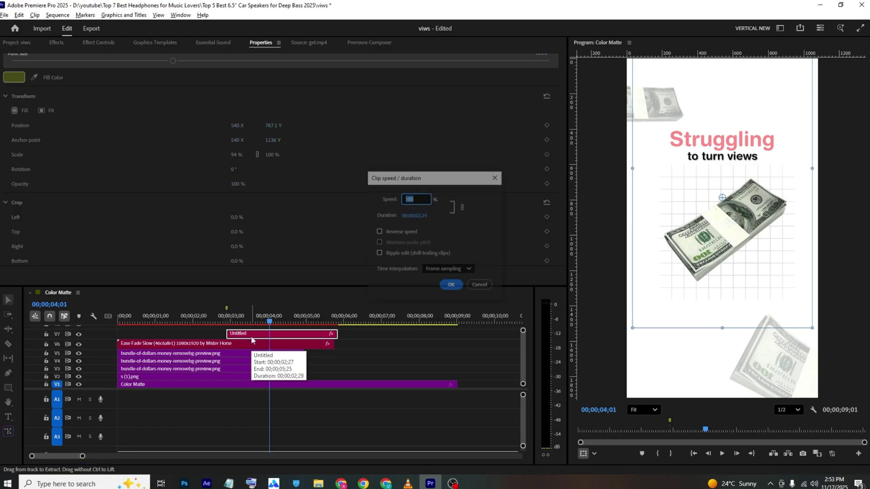
{"action": "left_click", "coordinate": [463, 287]}
{"action": "key", "text": "ctrl+s"}
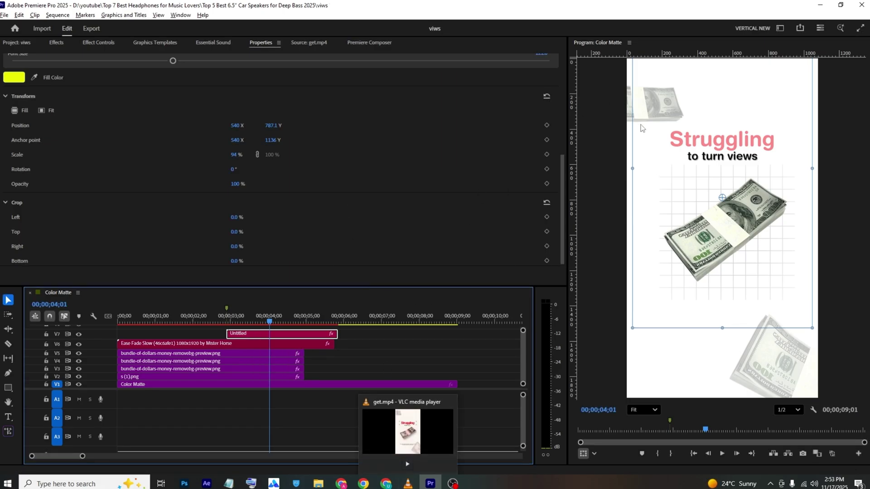
Step: Check the corner brackets around the title in get.mp4 and add a "-" text at the Struggling title's upper-left corner
{"action": "left_click", "coordinate": [408, 483]}
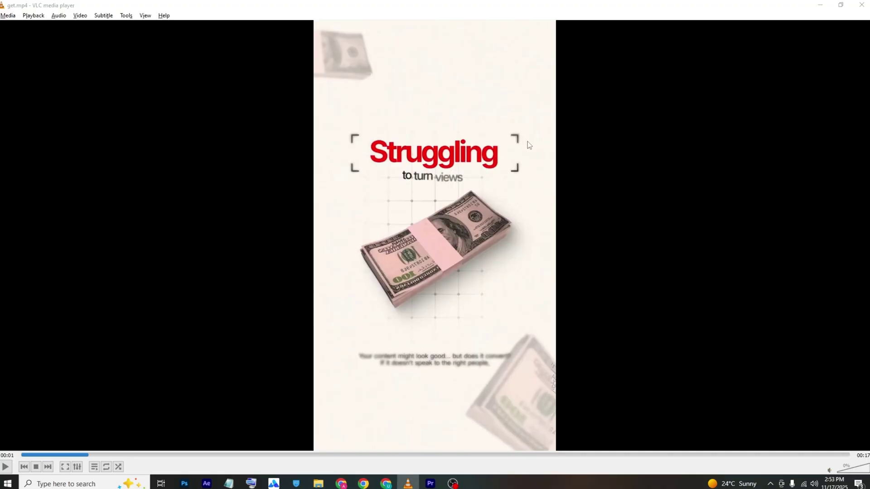
{"action": "key", "text": "alt+Tab"}
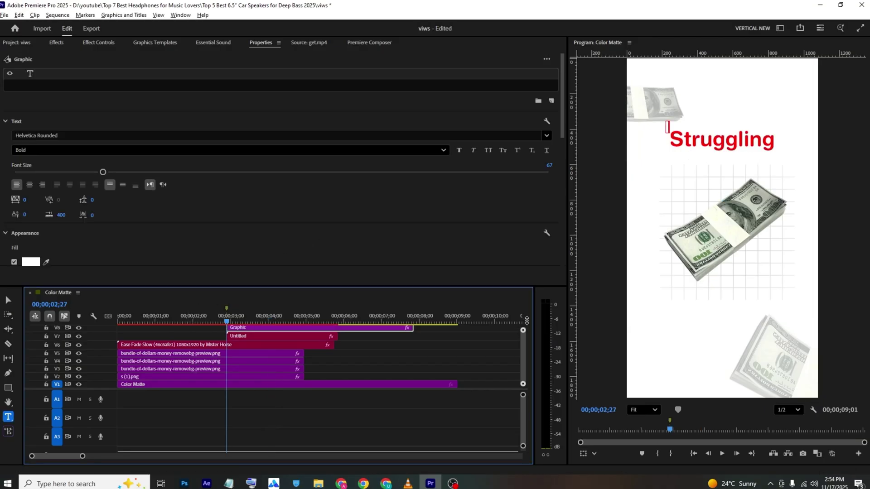
{"action": "left_click", "coordinate": [668, 125]}
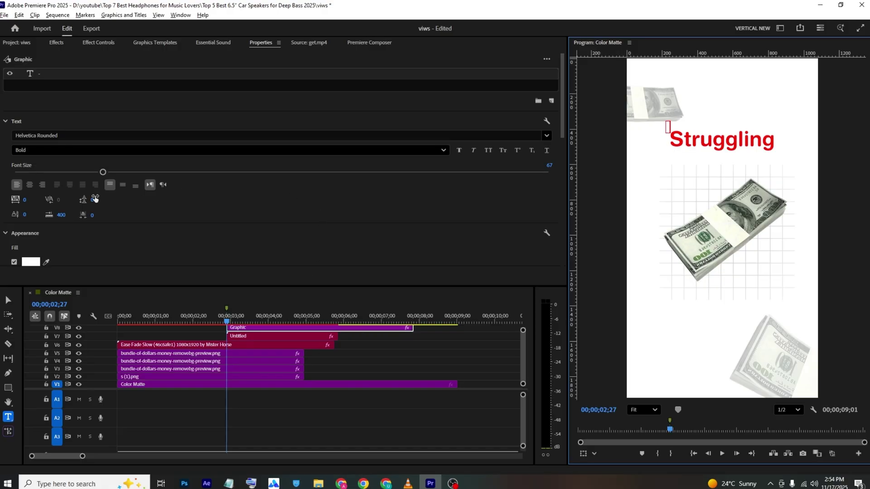
Step: Set the fill color of the "-" text to black (000000)
{"action": "left_click", "coordinate": [31, 262]}
{"action": "left_click", "coordinate": [339, 196]}
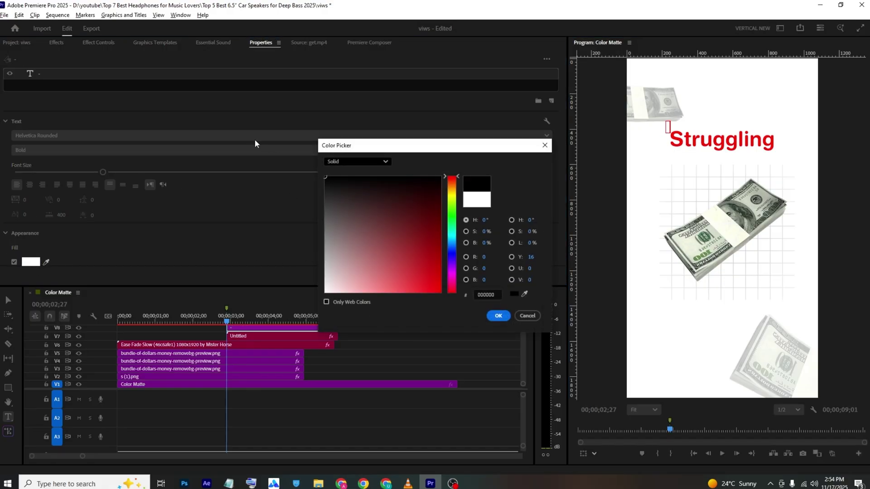
{"action": "left_click", "coordinate": [499, 315]}
{"action": "left_click", "coordinate": [667, 129]}
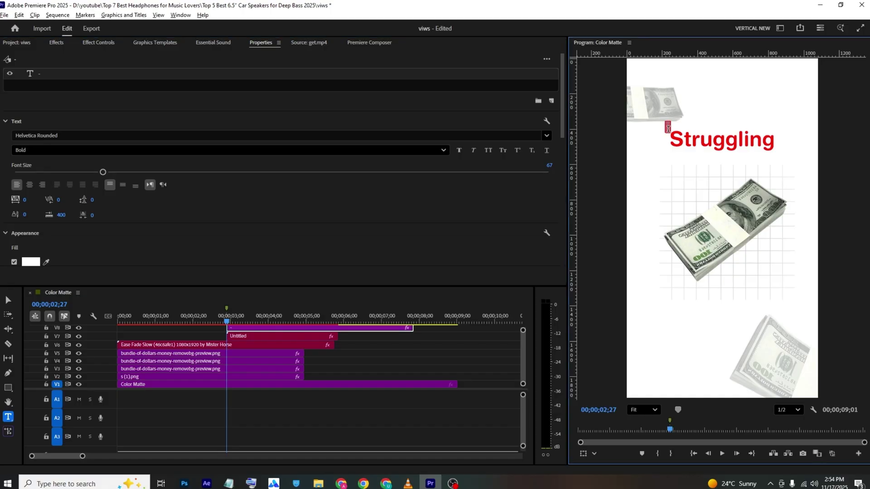
{"action": "left_click", "coordinate": [31, 262]}
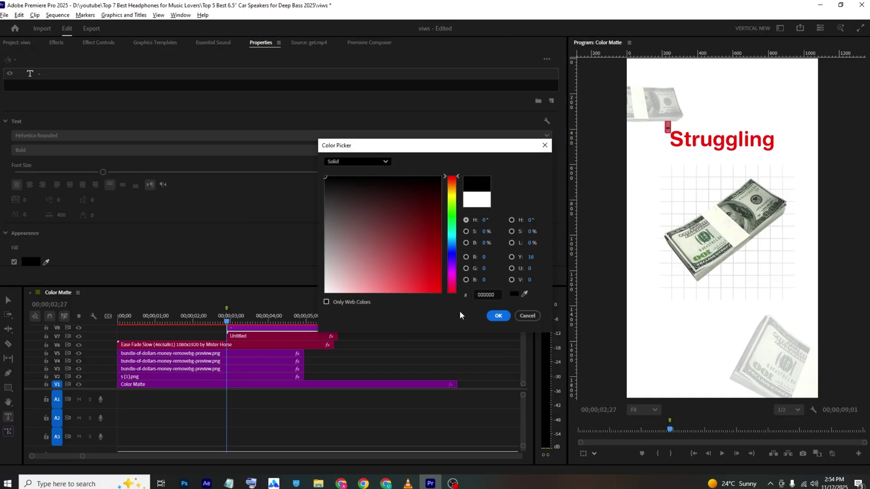
{"action": "left_click", "coordinate": [497, 317]}
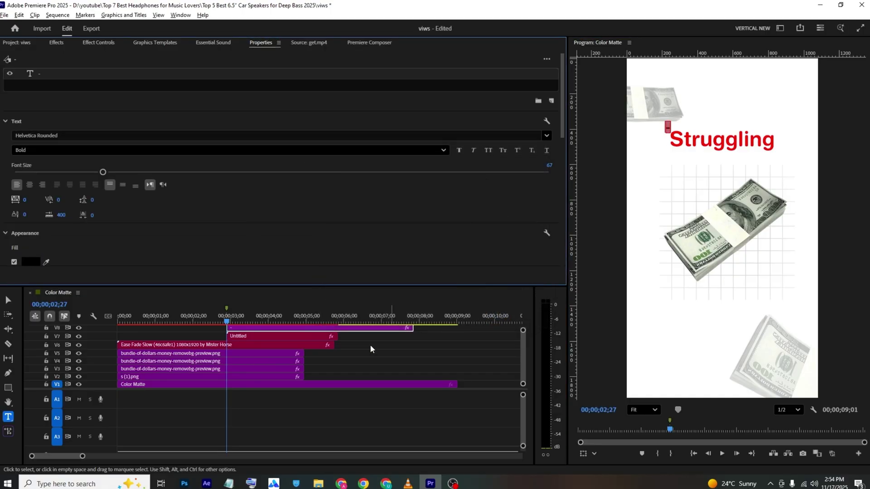
Step: Enlarge the timeline area, scale the "-" graphic to 149 and move it horizontally to X 678
{"action": "left_click_drag", "start_coordinate": [415, 286], "coordinate": [394, 222]}
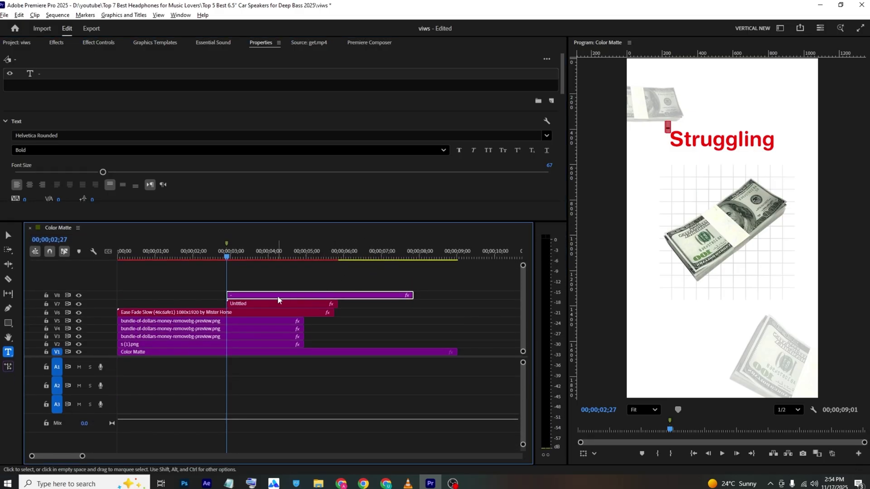
{"action": "left_click", "coordinate": [111, 43]}
{"action": "mouse_move", "coordinate": [163, 129]}
{"action": "left_mouse_down"}
{"action": "mouse_move", "coordinate": [178, 128]}
{"action": "mouse_move", "coordinate": [168, 119]}
{"action": "left_mouse_up"}
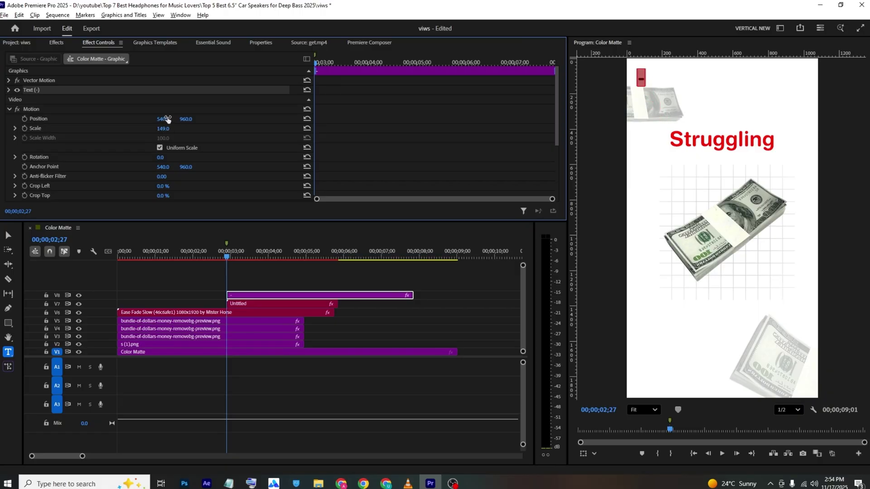
Step: Set the "-" text's font to Horticulture and lower the graphic to Y 1213, at the title's upper-left corner
{"action": "left_click", "coordinate": [262, 43]}
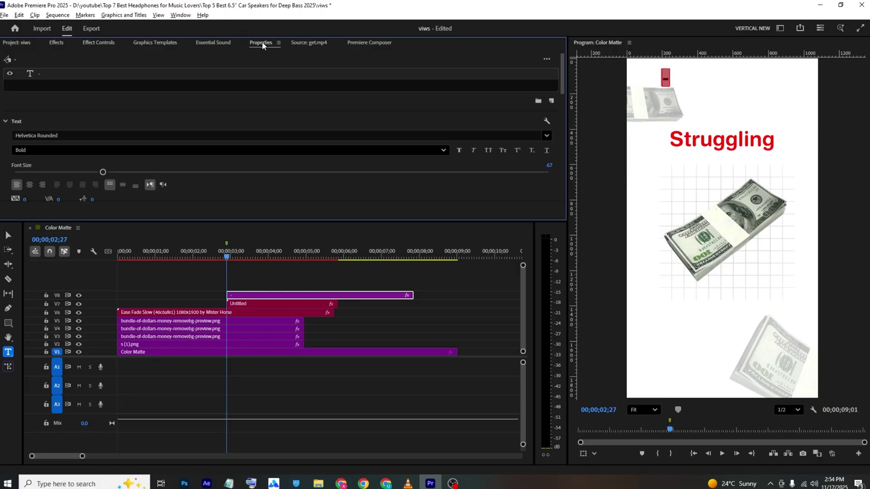
{"action": "left_click", "coordinate": [96, 131]}
{"action": "left_click", "coordinate": [142, 190]}
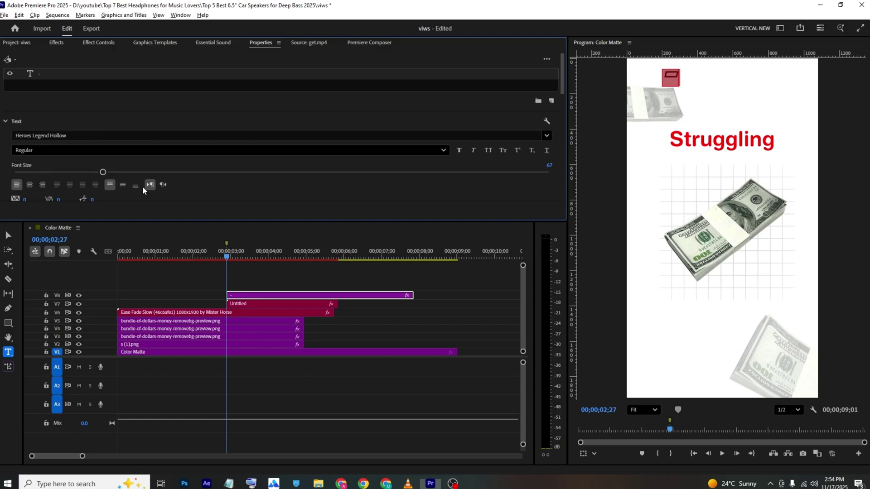
{"action": "left_click", "coordinate": [116, 138]}
{"action": "left_click", "coordinate": [145, 191]}
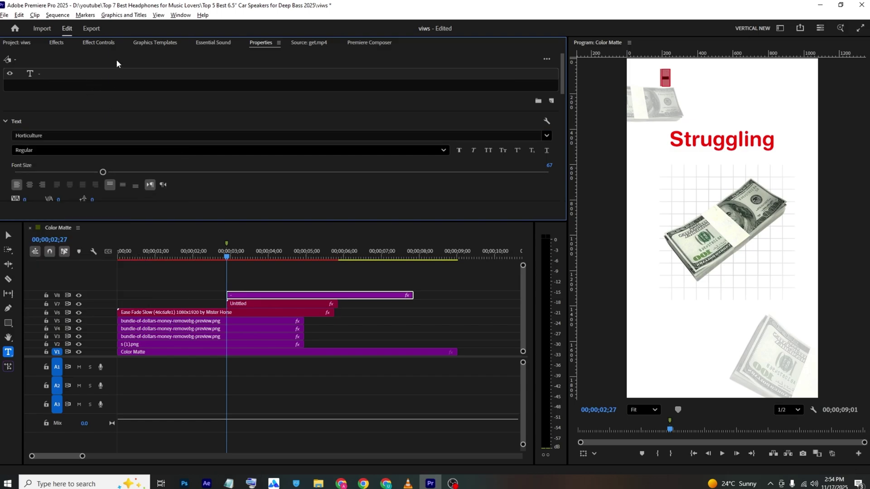
{"action": "left_click", "coordinate": [108, 43]}
{"action": "left_click_drag", "start_coordinate": [188, 119], "coordinate": [220, 119]}
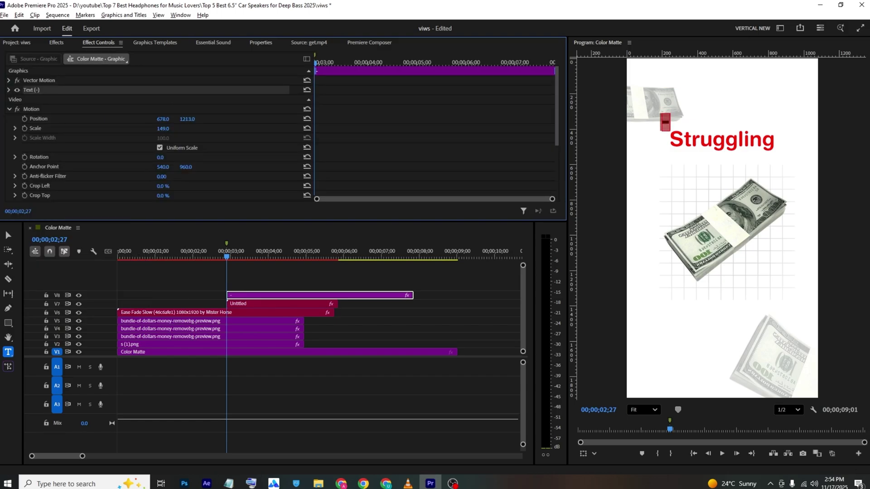
Step: Duplicate the "-" graphic onto the track above and rotate the copy to 90°
{"action": "left_click", "coordinate": [249, 291]}
{"action": "left_click_drag", "start_coordinate": [251, 294], "coordinate": [255, 284], "text": "alt"}
{"action": "left_click", "coordinate": [166, 157]}
{"action": "type", "text": "90"}
{"action": "key", "text": "Return"}
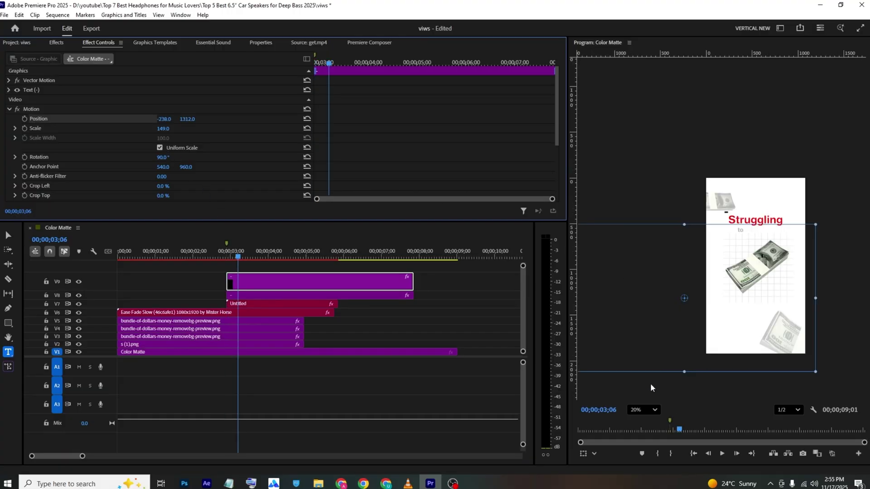
Step: Move the rotated "-" copy to X -642.7, Y 844.9 so both dashes form the title's upper-left corner bracket
{"action": "left_click", "coordinate": [653, 410]}
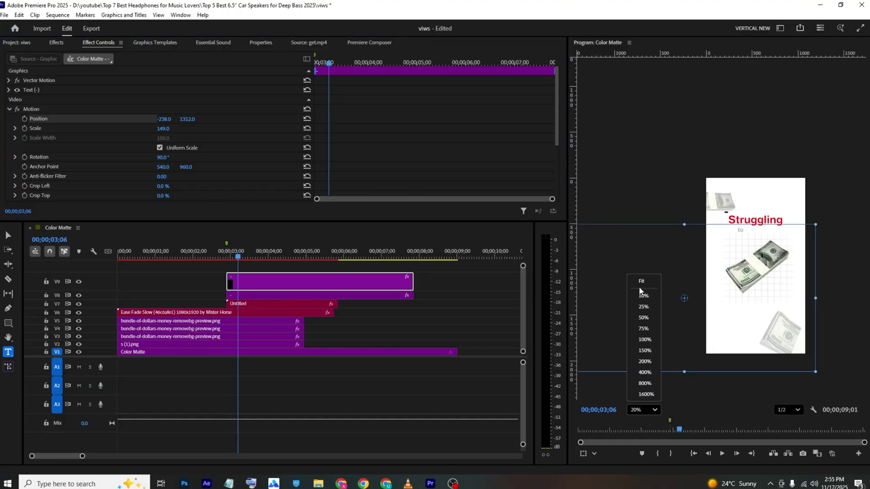
{"action": "left_click", "coordinate": [654, 295]}
{"action": "left_click_drag", "start_coordinate": [787, 295], "coordinate": [715, 212]}
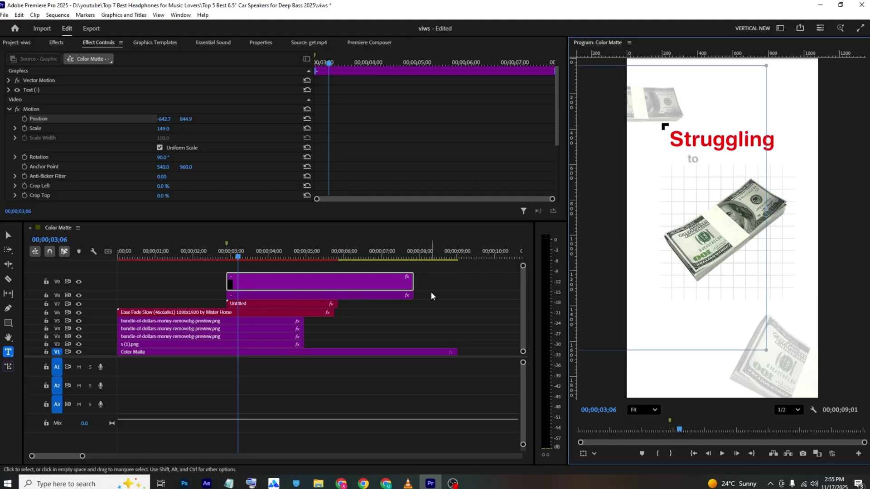
Step: Try nesting only the rotated "-" graphic as its own sequence
{"action": "right_click", "coordinate": [384, 282]}
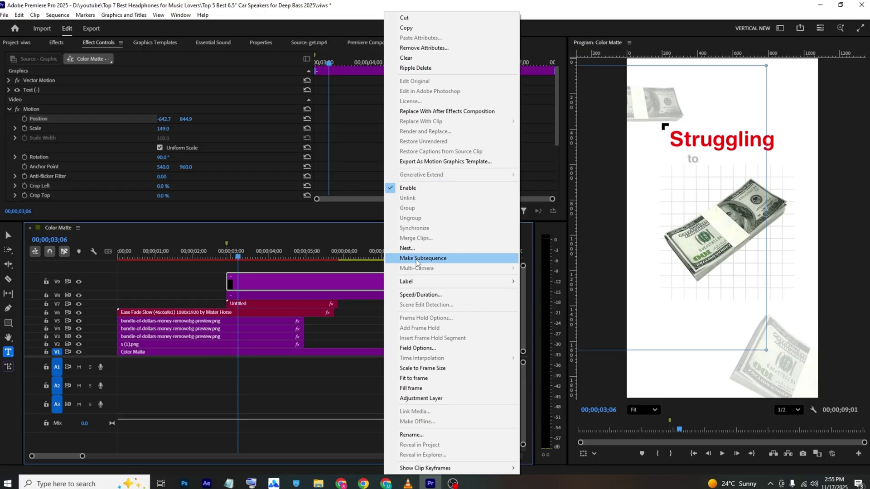
{"action": "left_click", "coordinate": [407, 247]}
{"action": "left_click", "coordinate": [446, 249]}
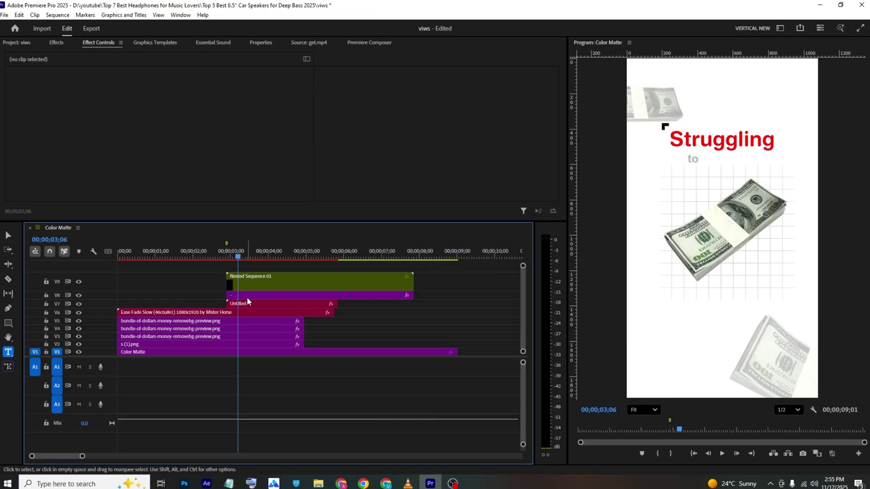
{"action": "key", "text": "ctrl+z"}
Step: Nest the two "-" graphics together with the default name and duplicate the nested bracket onto the track above
{"action": "right_click", "coordinate": [388, 283]}
{"action": "left_click", "coordinate": [412, 262]}
{"action": "left_click", "coordinate": [448, 251]}
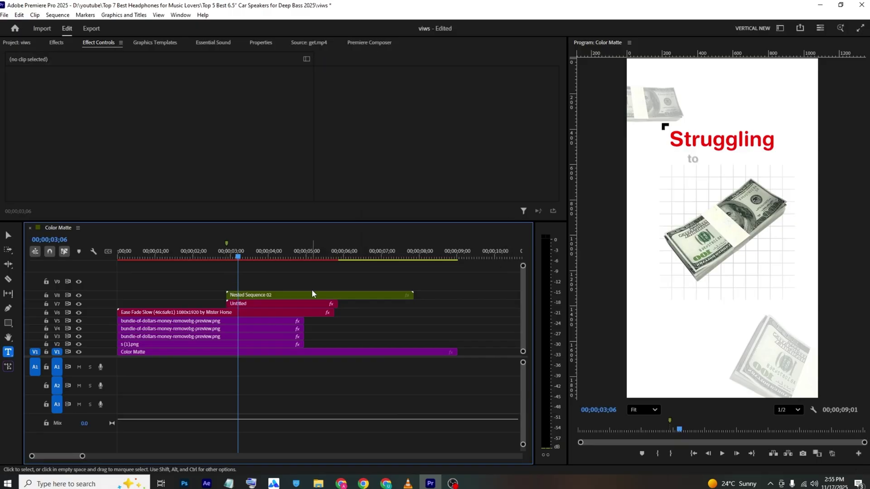
{"action": "left_click_drag", "start_coordinate": [319, 299], "coordinate": [319, 281]}
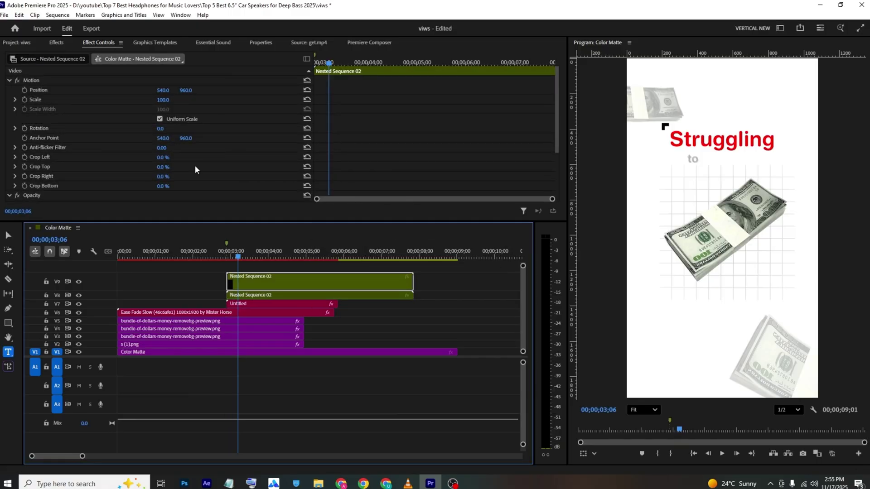
Step: Try moving the duplicated bracket to X 1163, Y 1073 and rotating it 77°
{"action": "left_click_drag", "start_coordinate": [161, 93], "coordinate": [299, 90]}
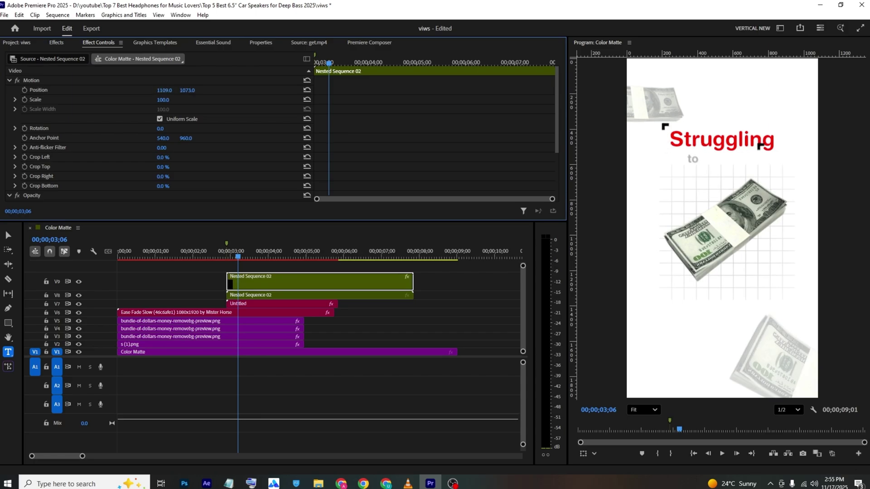
{"action": "left_click_drag", "start_coordinate": [160, 129], "coordinate": [178, 132]}
{"action": "scroll", "coordinate": [785, 263], "scroll_direction": "down", "scroll_amount": 4}
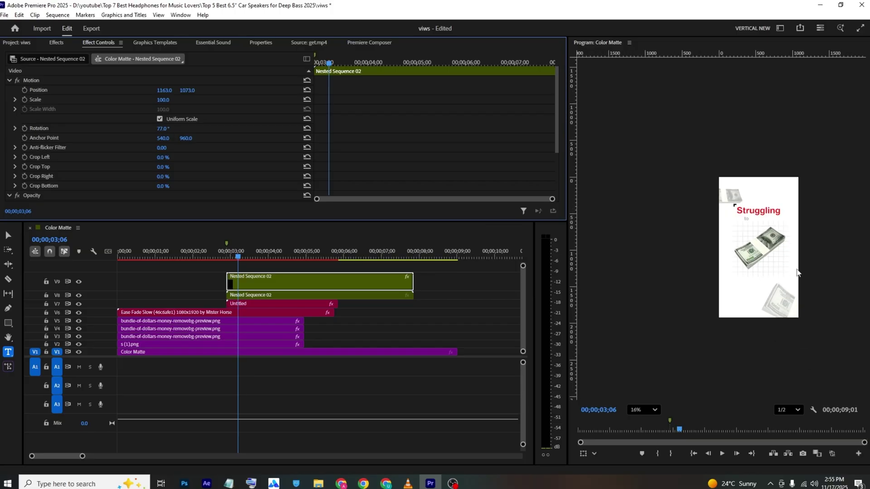
{"action": "scroll", "coordinate": [789, 276], "scroll_direction": "down", "scroll_amount": 1}
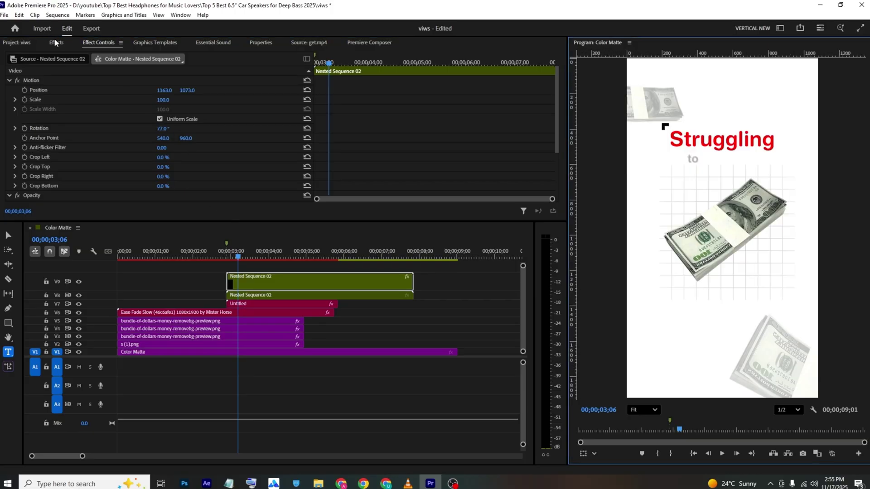
Step: Apply the Vertical Flip effect to the duplicated bracket sequence
{"action": "left_click", "coordinate": [55, 42]}
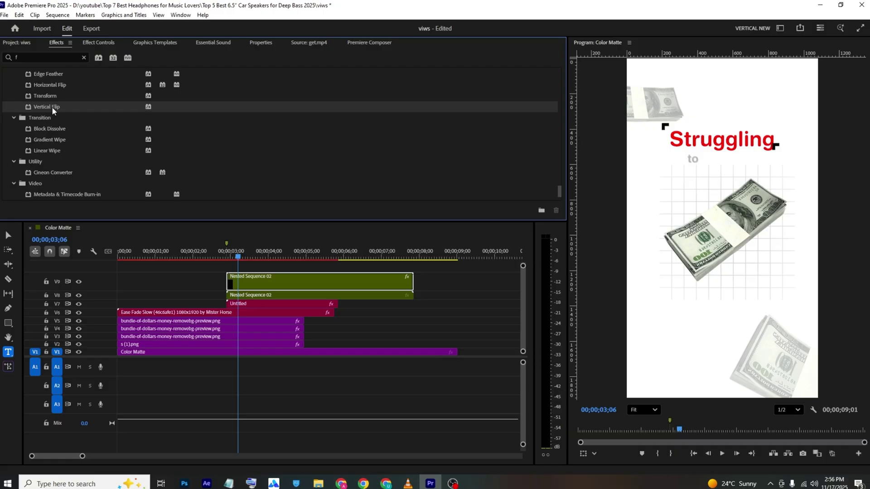
{"action": "left_click_drag", "start_coordinate": [52, 107], "coordinate": [271, 286]}
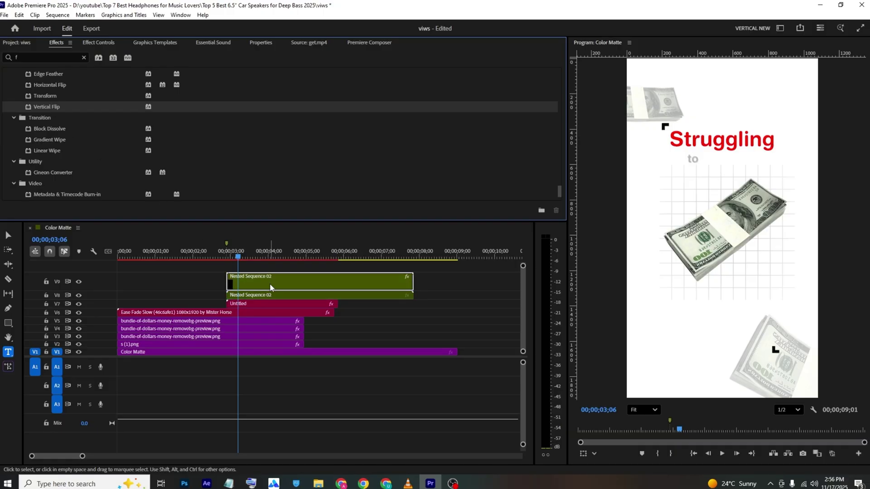
{"action": "left_click", "coordinate": [115, 47]}
{"action": "left_click", "coordinate": [771, 353]}
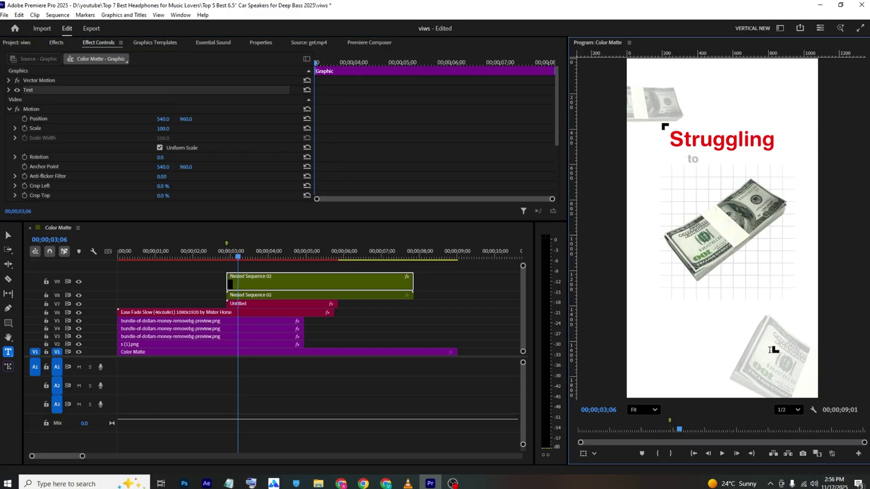
{"action": "key", "text": "ctrl+z"}
{"action": "left_click", "coordinate": [776, 348]}
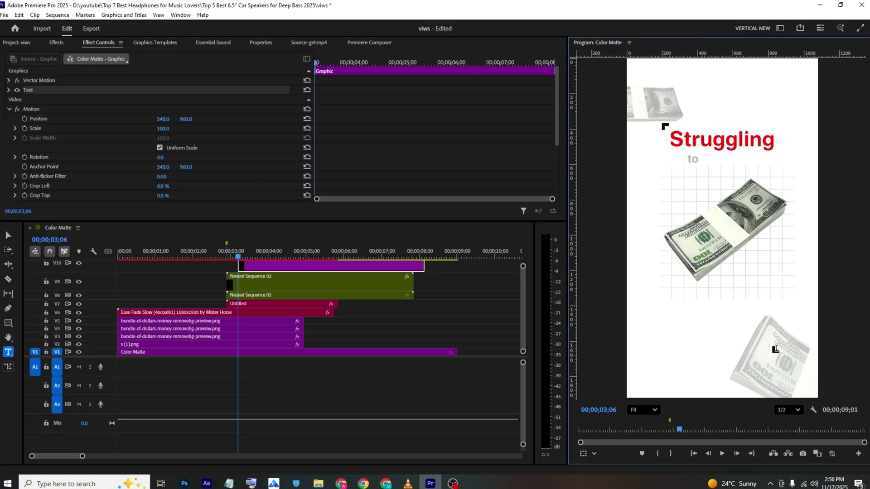
{"action": "key", "text": "Escape"}
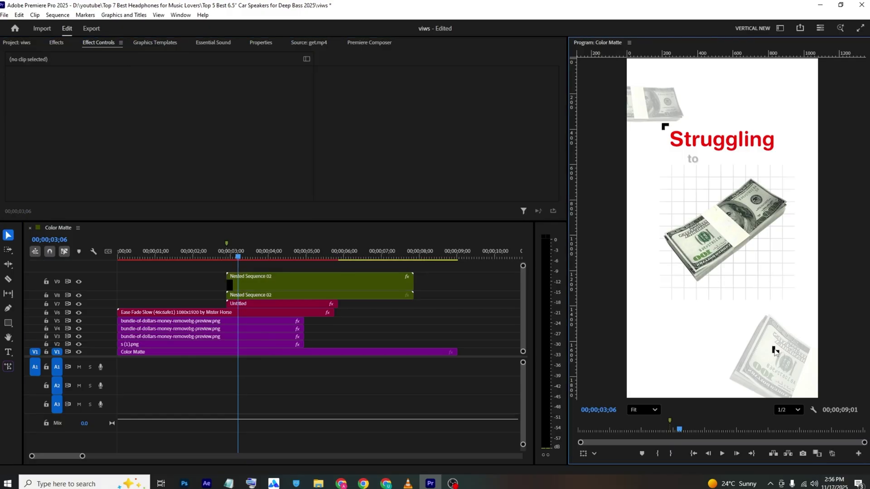
Step: Move the flipped bracket to the Struggling title's lower-left corner, at X 547, Y -54.7
{"action": "left_click", "coordinate": [775, 351]}
{"action": "left_click_drag", "start_coordinate": [666, 168], "coordinate": [670, 157]}
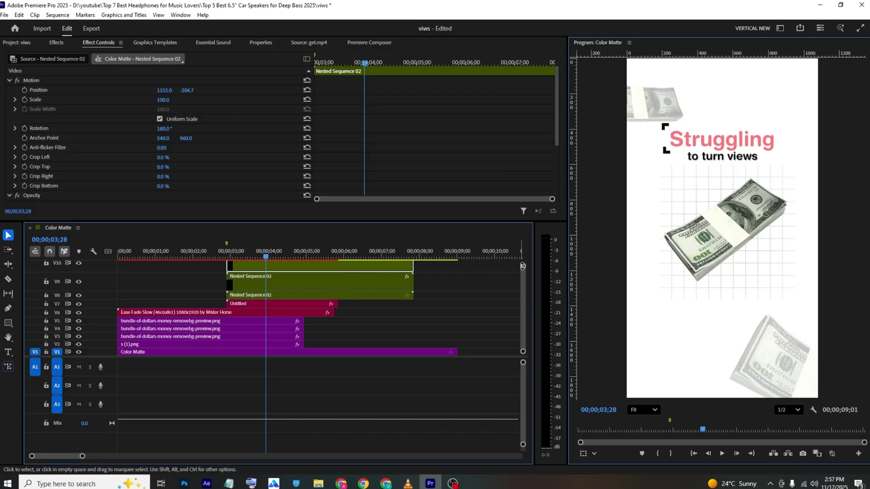
Step: Reduce the video track heights and delete the third bracket copy from track V10
{"action": "left_click_drag", "start_coordinate": [522, 267], "coordinate": [523, 258]}
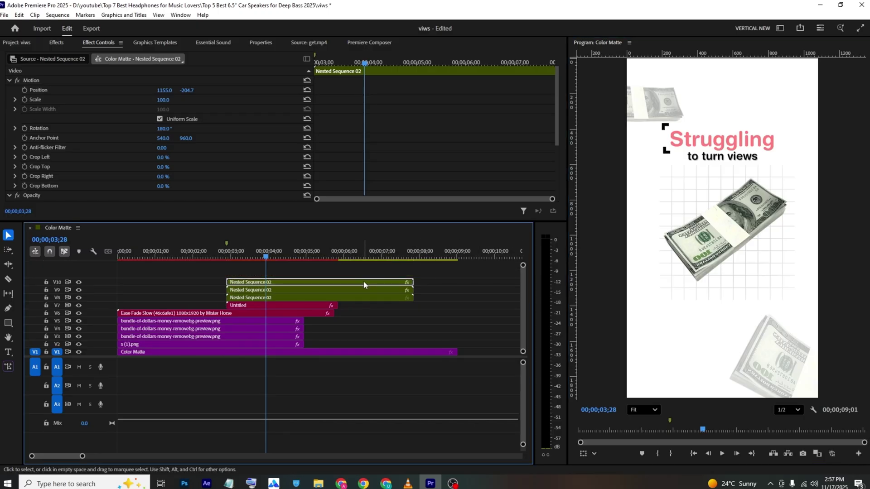
{"action": "key", "text": "Delete"}
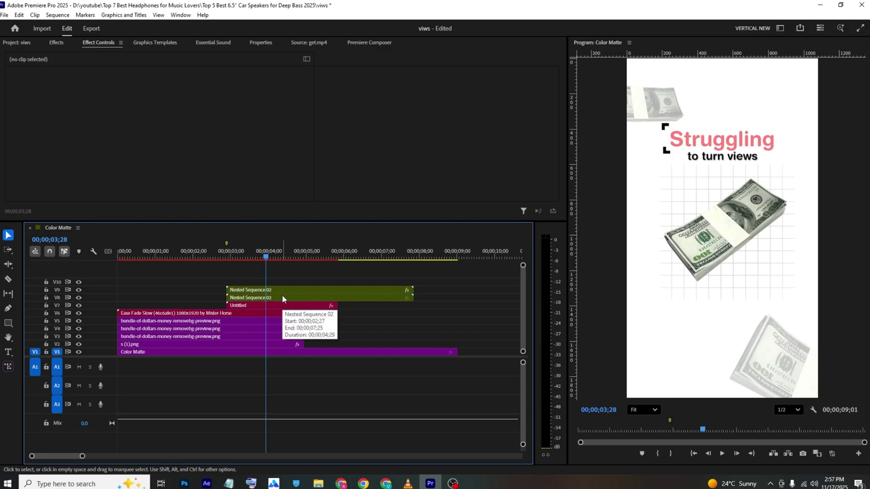
Step: Add a "-" text at the Struggling title's upper-right corner at 00;00;02;27, with scale 118 and position Y 1046
{"action": "left_click", "coordinate": [228, 252]}
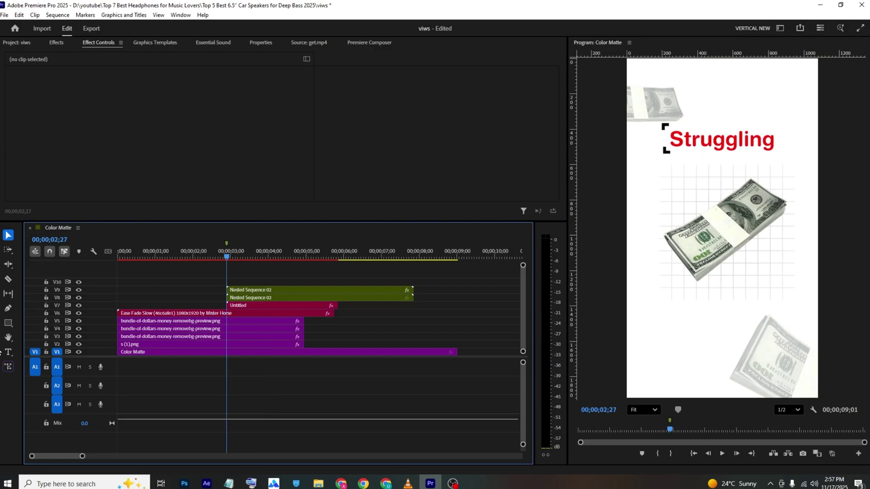
{"action": "left_click", "coordinate": [9, 352]}
{"action": "left_click", "coordinate": [780, 132]}
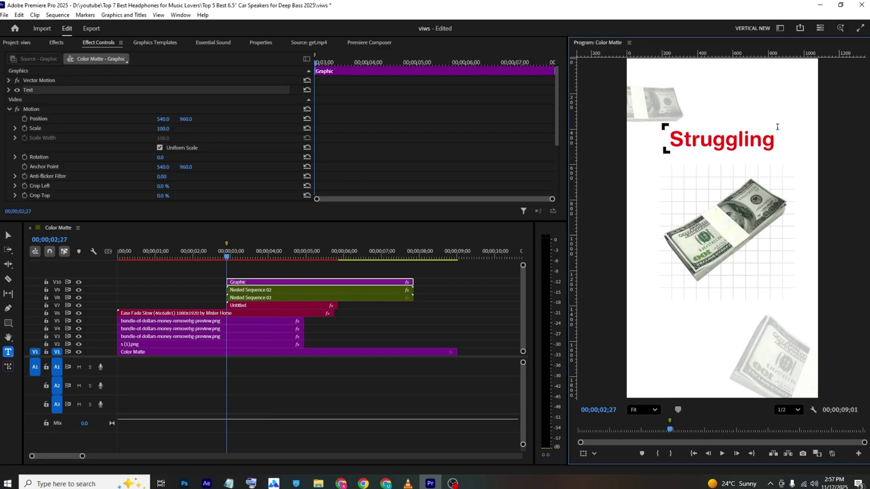
{"action": "type", "text": "-"}
{"action": "left_click", "coordinate": [276, 282]}
{"action": "left_click_drag", "start_coordinate": [163, 128], "coordinate": [190, 120]}
Step: Open the nested bracket sequence, check the motion settings of its lower "-" graphic, and return to the Color Matte sequence
{"action": "left_click", "coordinate": [277, 290]}
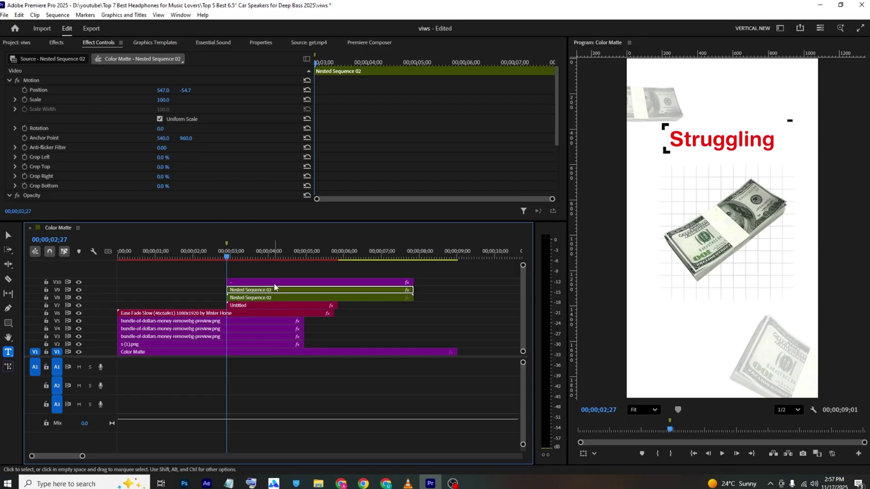
{"action": "double_click", "coordinate": [277, 291]}
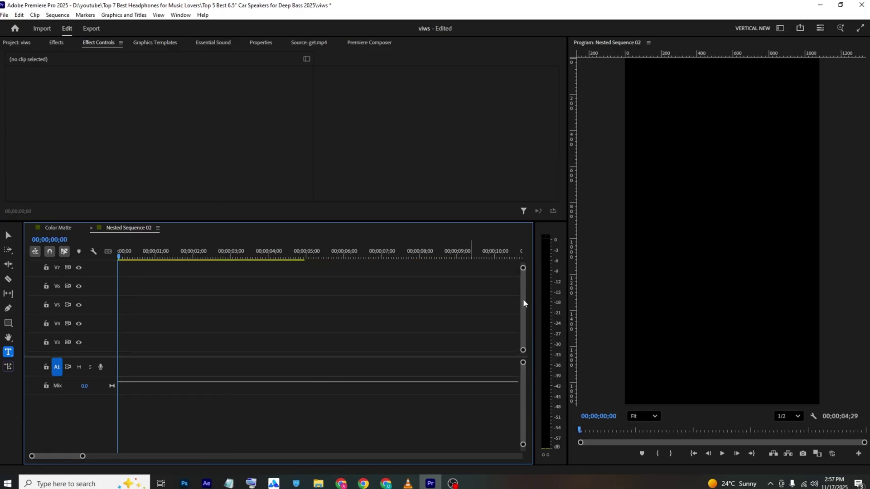
{"action": "scroll", "coordinate": [523, 300], "scroll_direction": "up", "scroll_amount": 5}
{"action": "left_click", "coordinate": [203, 312]}
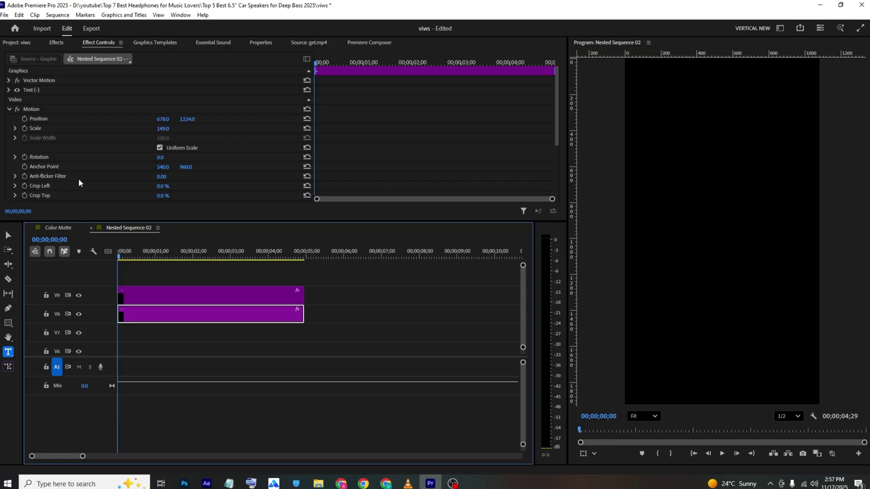
{"action": "left_click", "coordinate": [59, 228]}
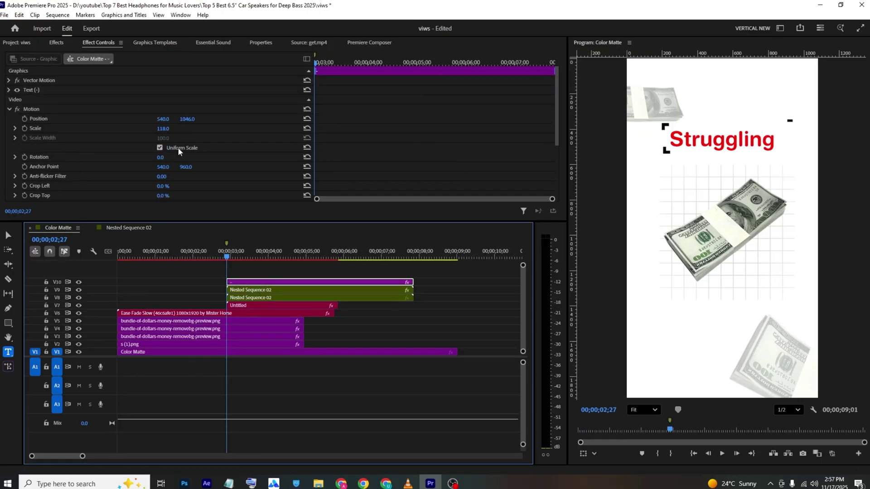
Step: Set the upper-right "-" graphic's scale to 150
{"action": "left_click", "coordinate": [169, 128]}
{"action": "type", "text": "150"}
{"action": "key", "text": "Return"}
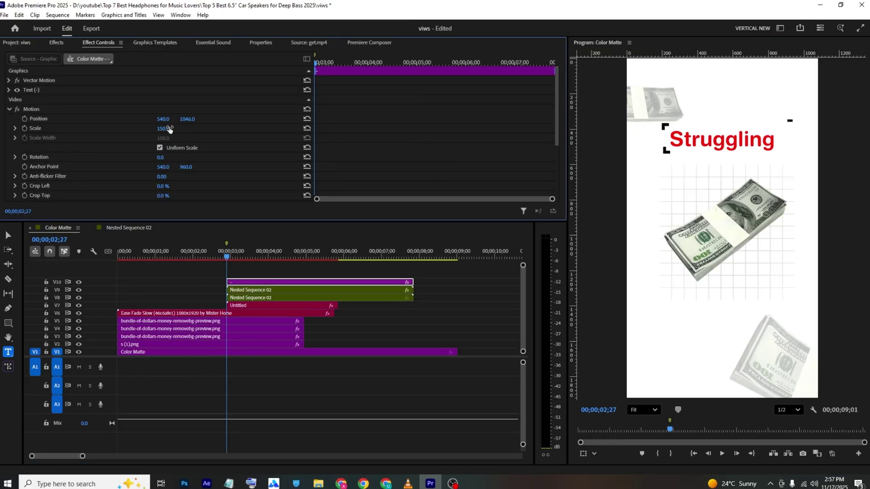
Step: Check the title's brackets in get.mp4 in VLC, and move the upper-right "-" graphic to X 352, Y 1249
{"action": "key", "text": "alt+Tab"}
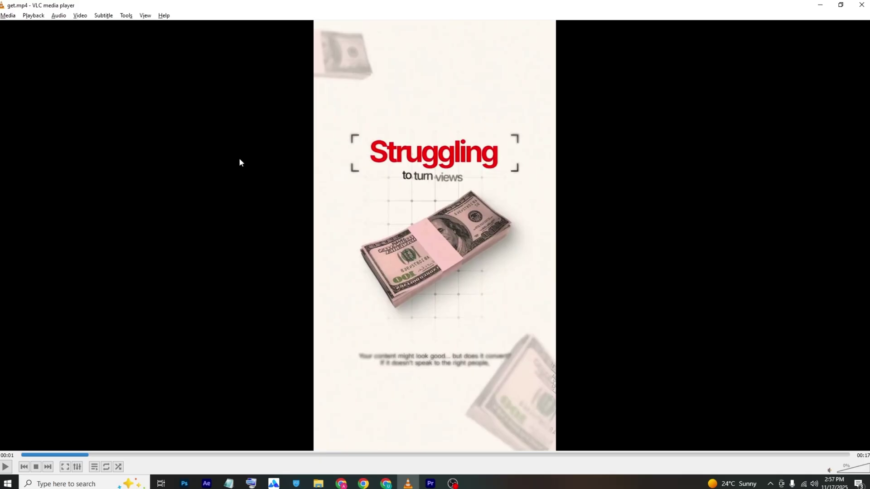
{"action": "key", "text": "alt+Tab"}
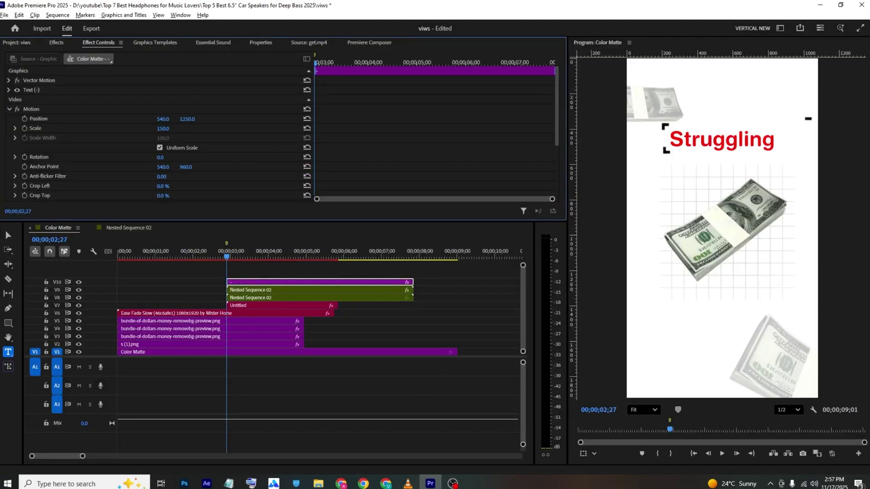
{"action": "left_click_drag", "start_coordinate": [163, 118], "coordinate": [84, 119]}
{"action": "left_click_drag", "start_coordinate": [163, 119], "coordinate": [180, 119]}
Step: Duplicate the upper-right "-" graphic onto track V11 and apply the Vertical Flip effect to the copy
{"action": "left_click_drag", "start_coordinate": [241, 283], "coordinate": [246, 274], "text": "alt"}
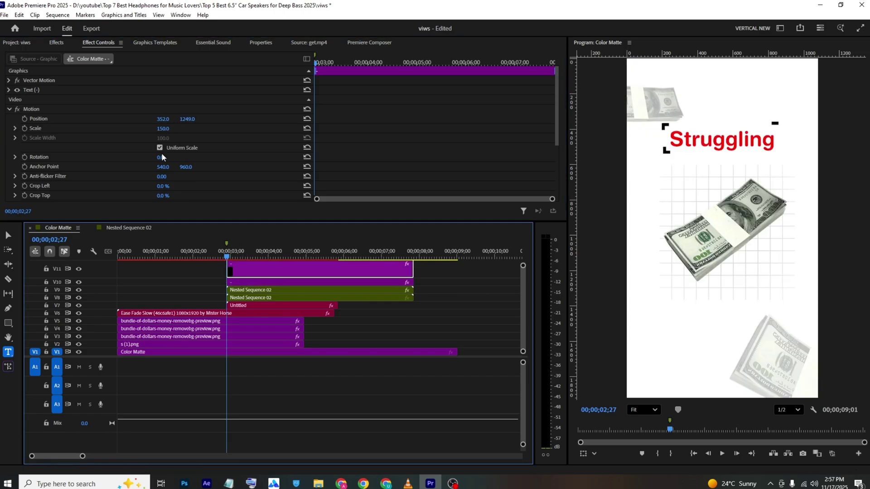
{"action": "left_click", "coordinate": [56, 43]}
{"action": "left_click_drag", "start_coordinate": [58, 112], "coordinate": [292, 273]}
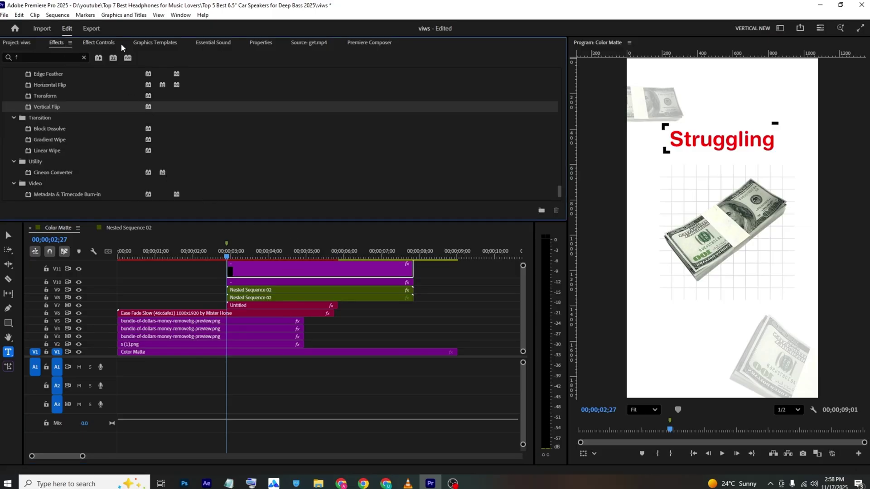
Step: Try lowering the flipped "-" copy to Y 1366
{"action": "left_click", "coordinate": [99, 42]}
{"action": "left_click_drag", "start_coordinate": [187, 138], "coordinate": [237, 139]}
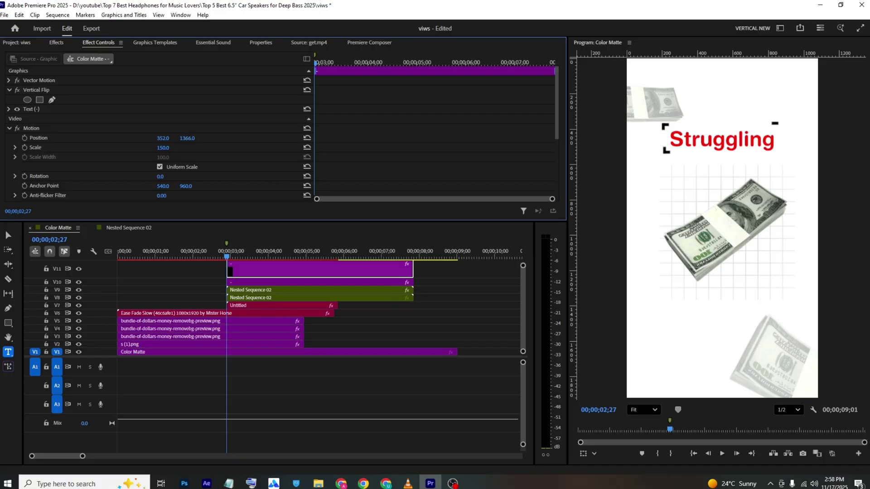
{"action": "key", "text": "ctrl+z"}
Step: Move the playhead to 00;00;03;24 and scale the flipped "-" copy down to 93 to bring it into frame
{"action": "left_click", "coordinate": [260, 256]}
{"action": "left_click", "coordinate": [276, 268]}
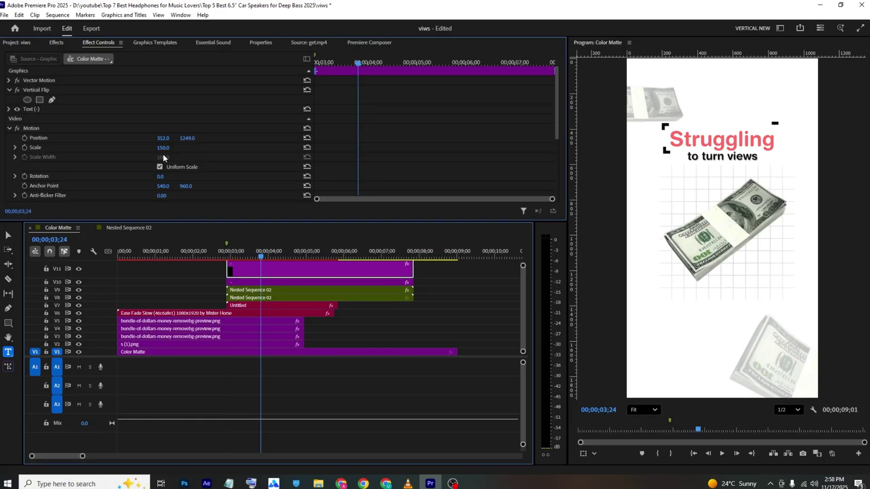
{"action": "scroll", "coordinate": [49, 118], "scroll_direction": "down", "scroll_amount": 2}
{"action": "scroll", "coordinate": [52, 121], "scroll_direction": "up", "scroll_amount": 1}
{"action": "scroll", "coordinate": [100, 131], "scroll_direction": "down", "scroll_amount": 1}
{"action": "scroll", "coordinate": [151, 107], "scroll_direction": "up", "scroll_amount": 1}
{"action": "left_click_drag", "start_coordinate": [162, 93], "coordinate": [136, 93]}
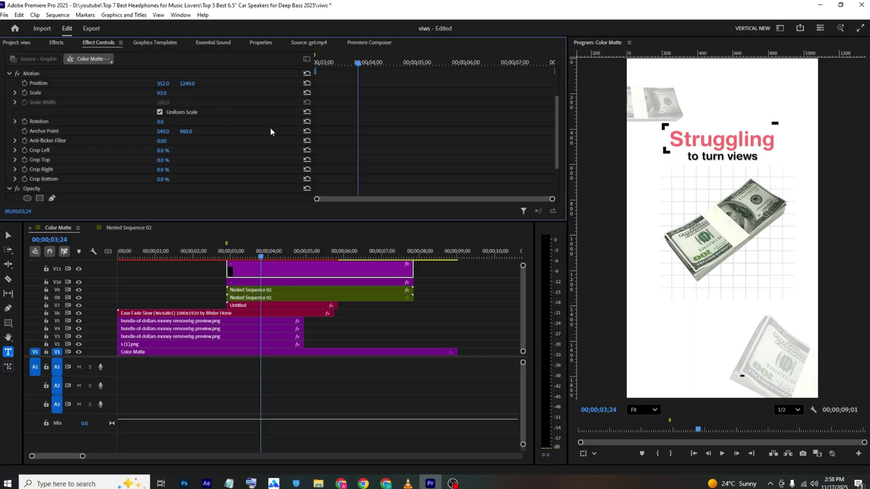
Step: Move the flipped "-" copy from the lower banknote stack up to the Struggling title's upper-right corner
{"action": "left_click", "coordinate": [743, 379]}
{"action": "type", "text": "-"}
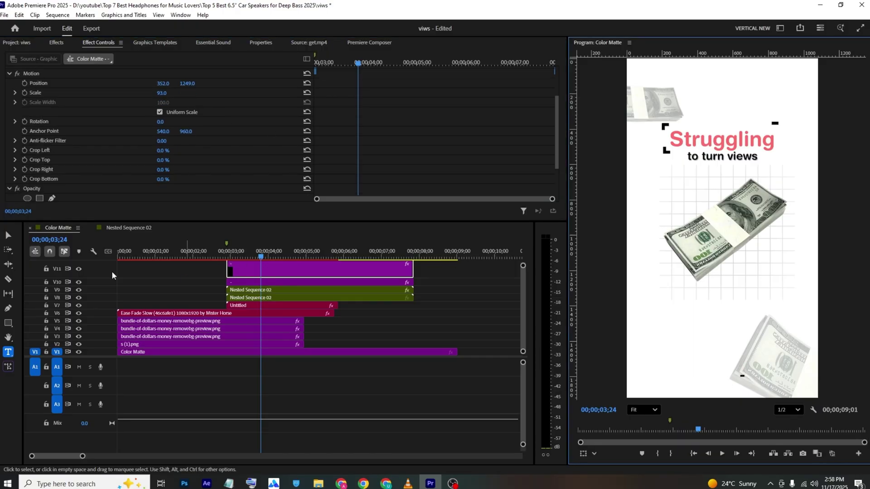
{"action": "left_click", "coordinate": [8, 236]}
{"action": "left_click", "coordinate": [741, 377]}
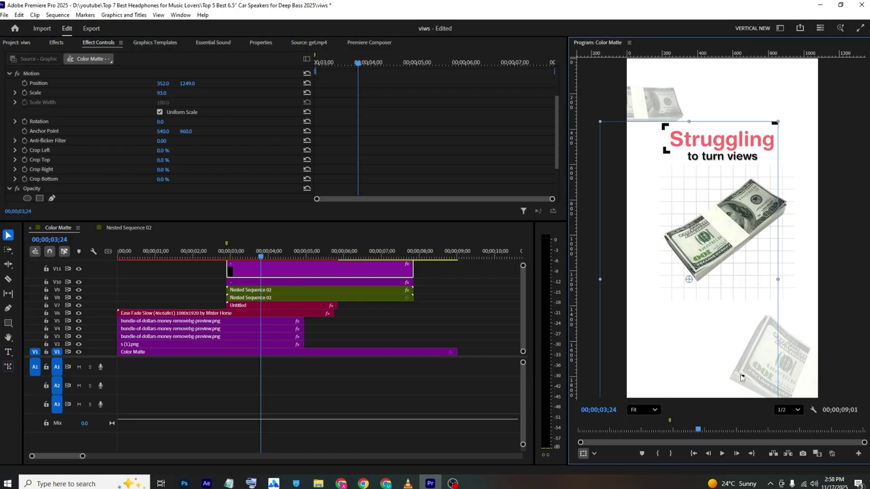
{"action": "left_click_drag", "start_coordinate": [760, 268], "coordinate": [777, 119]}
Step: Set the flipped "-" copy's scale to 150
{"action": "left_click", "coordinate": [168, 92]}
{"action": "type", "text": "150"}
{"action": "key", "text": "Return"}
{"action": "left_click", "coordinate": [684, 210]}
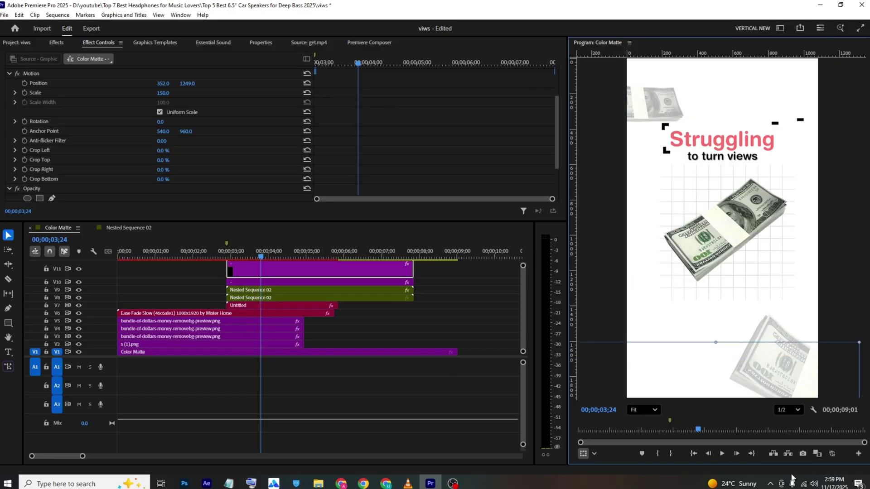
Step: Nudge the V10 dash, then rotate the flipped V11 copy 90° and position it at -74, -249 to form the title's upper-right corner bracket
{"action": "scroll", "coordinate": [83, 148], "scroll_direction": "up", "scroll_amount": 3}
{"action": "left_click", "coordinate": [17, 90]}
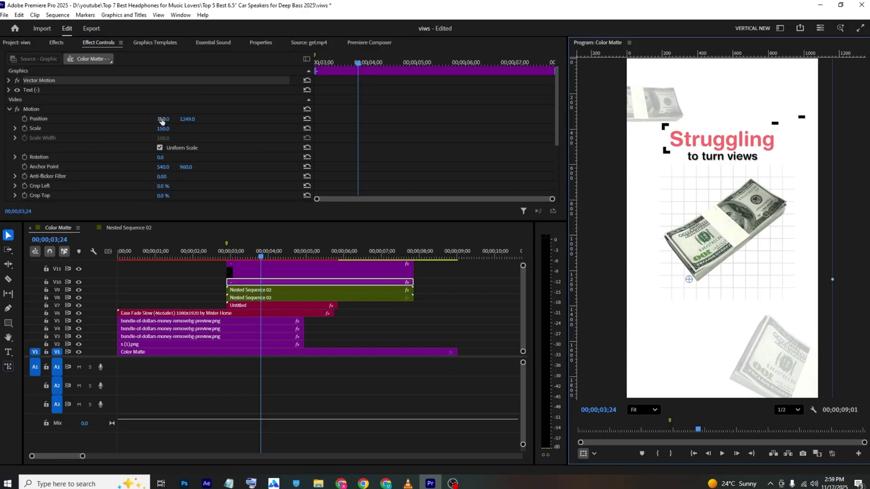
{"action": "mouse_move", "coordinate": [161, 119]}
{"action": "left_mouse_down"}
{"action": "mouse_move", "coordinate": [112, 119]}
{"action": "mouse_move", "coordinate": [156, 119]}
{"action": "left_mouse_up"}
{"action": "left_click", "coordinate": [254, 269]}
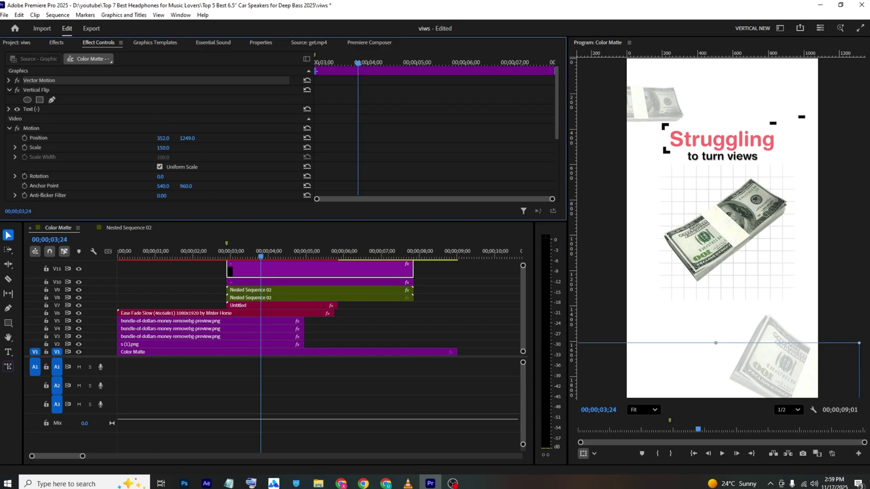
{"action": "left_click_drag", "start_coordinate": [176, 140], "coordinate": [107, 140]}
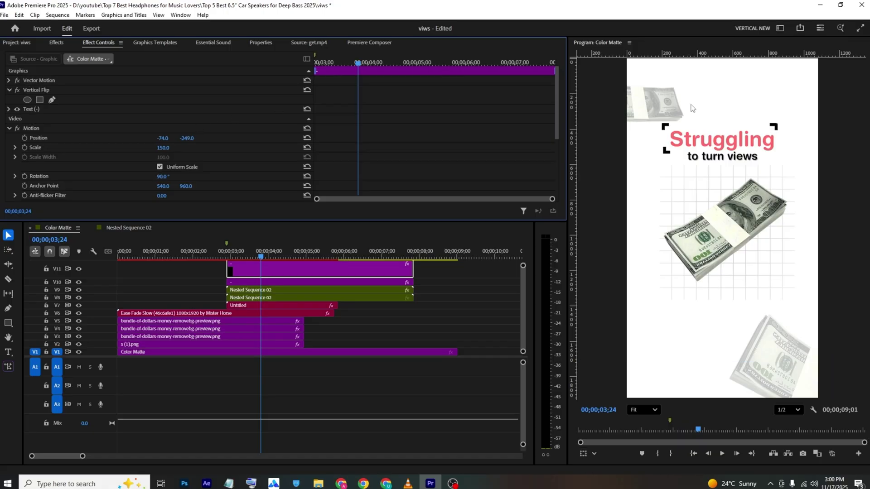
Step: Nest the two upper-right corner dash clips on V10 and V11 into one sequence
{"action": "left_click_drag", "start_coordinate": [447, 266], "coordinate": [407, 281]}
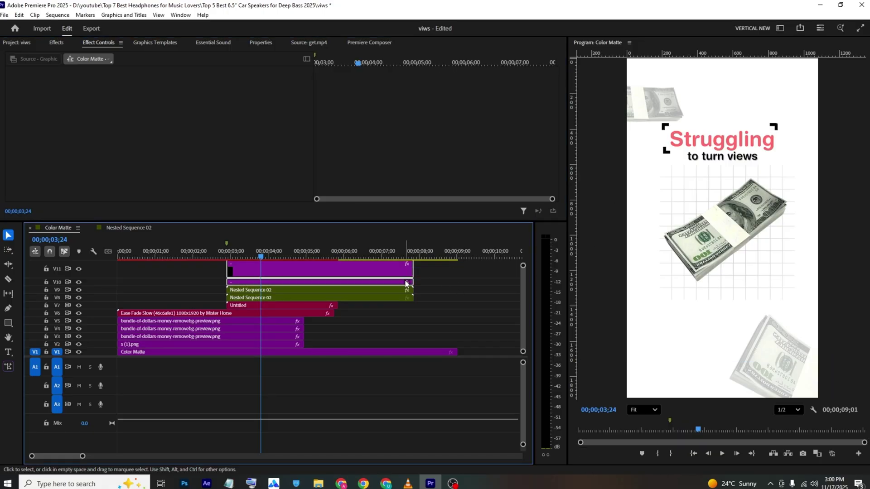
{"action": "right_click", "coordinate": [407, 280]}
{"action": "left_click", "coordinate": [454, 258]}
{"action": "left_click", "coordinate": [452, 252]}
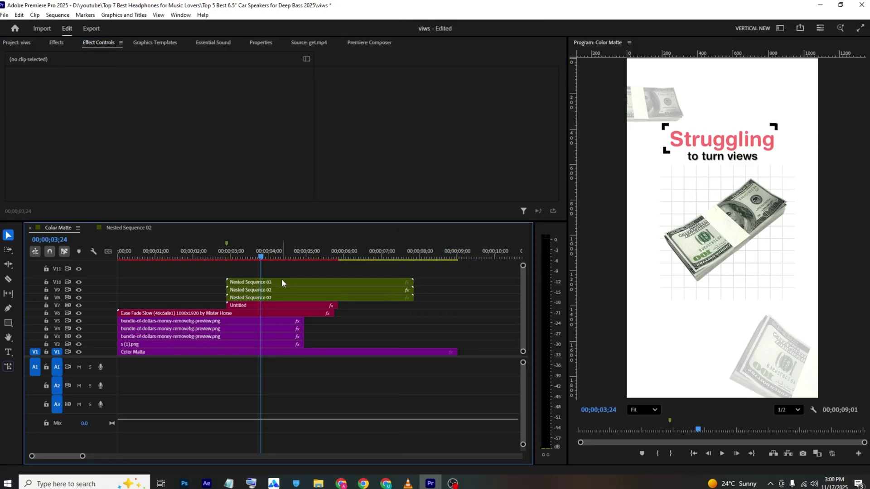
Step: Duplicate the upper-right bracket nest onto V11 and apply Vertical Flip to the copy
{"action": "left_click_drag", "start_coordinate": [251, 284], "coordinate": [252, 274], "text": "alt"}
{"action": "left_click_drag", "start_coordinate": [183, 90], "coordinate": [245, 90]}
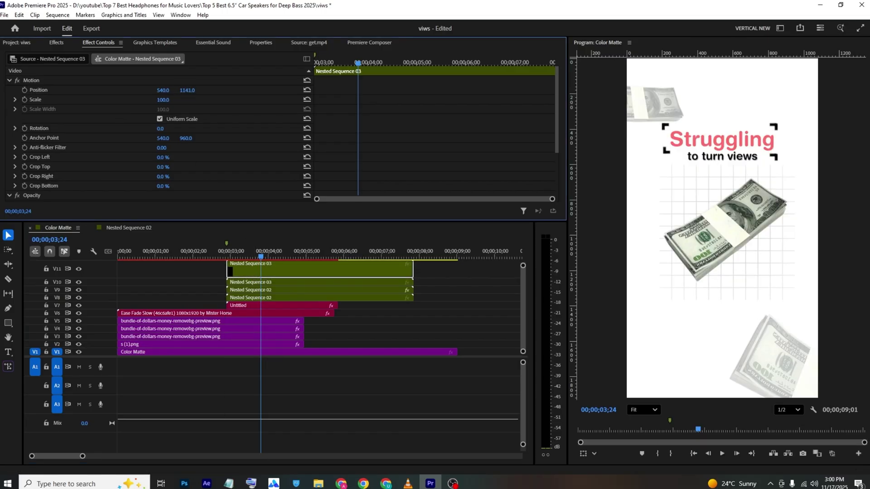
{"action": "left_click", "coordinate": [55, 42]}
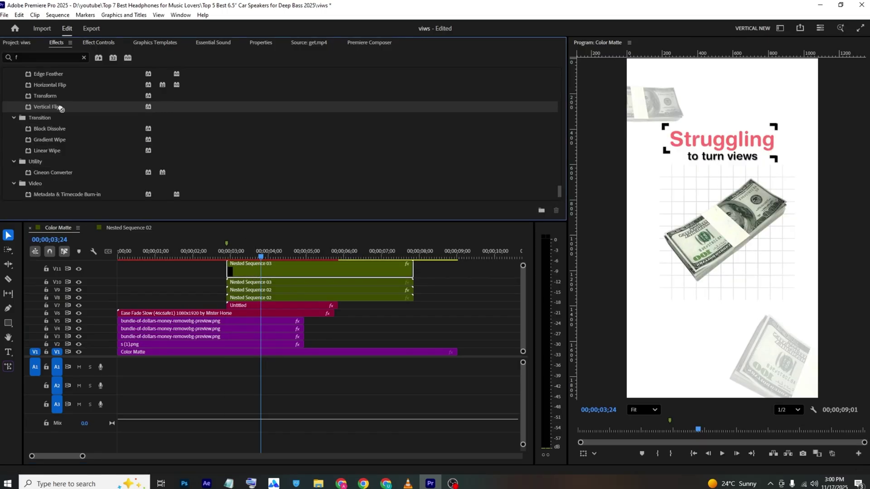
{"action": "left_click_drag", "start_coordinate": [276, 265], "coordinate": [277, 269]}
Step: Position the flipped bracket copy at 543, -29 to form the title's lower-right corner
{"action": "left_click", "coordinate": [98, 43]}
{"action": "left_click_drag", "start_coordinate": [191, 92], "coordinate": [118, 92]}
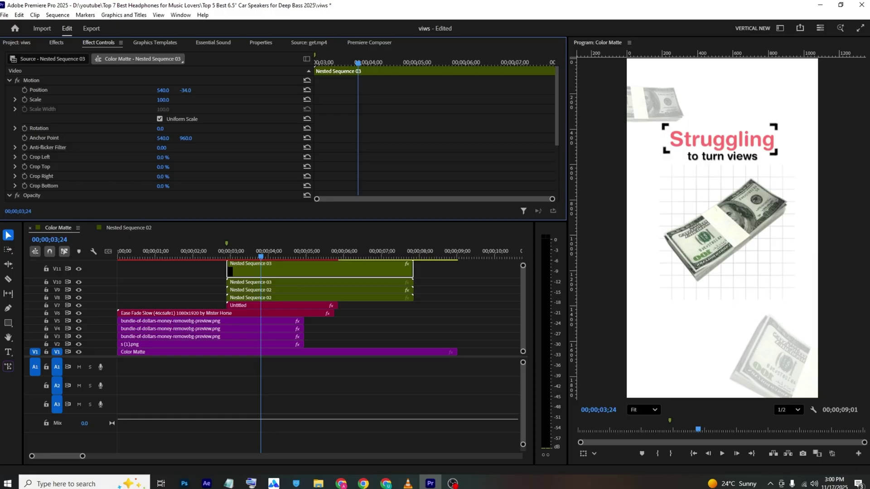
{"action": "left_click_drag", "start_coordinate": [185, 90], "coordinate": [160, 93]}
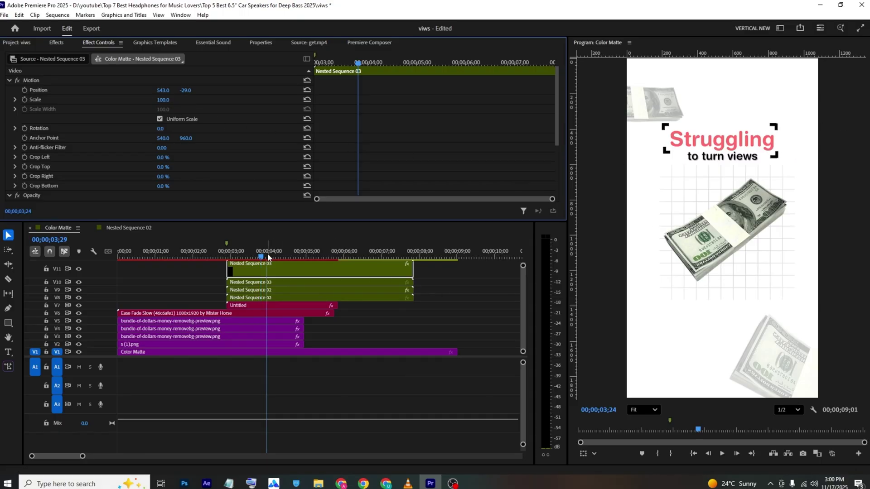
Step: Check the brackets against get.mp4 in VLC, then nest the four bracket clips on V8 to V11 in Premiere Pro
{"action": "left_click", "coordinate": [408, 484]}
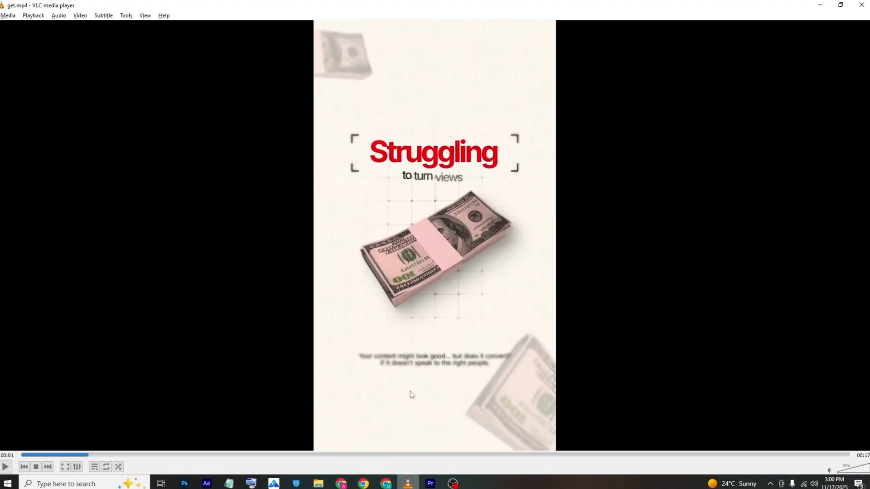
{"action": "key", "text": "alt+Tab"}
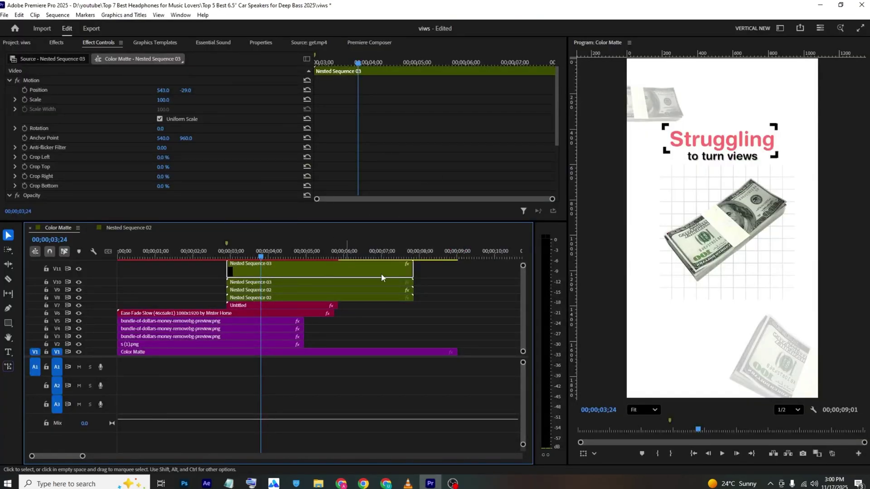
{"action": "left_click_drag", "start_coordinate": [429, 267], "coordinate": [390, 300]}
{"action": "right_click", "coordinate": [390, 299]}
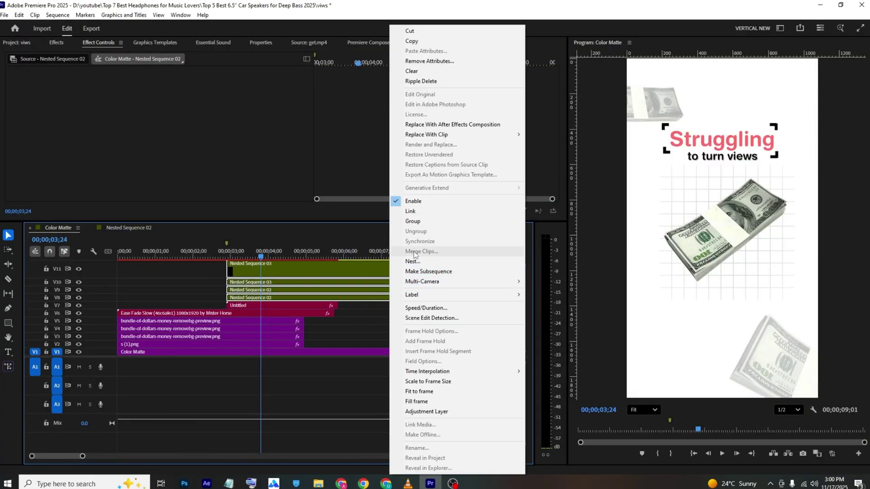
{"action": "left_click", "coordinate": [412, 262]}
{"action": "left_click", "coordinate": [451, 250]}
Step: Start an Opacity animation on the combined bracket nest at 00;00;02;27 with a value of 0%
{"action": "left_click", "coordinate": [293, 299]}
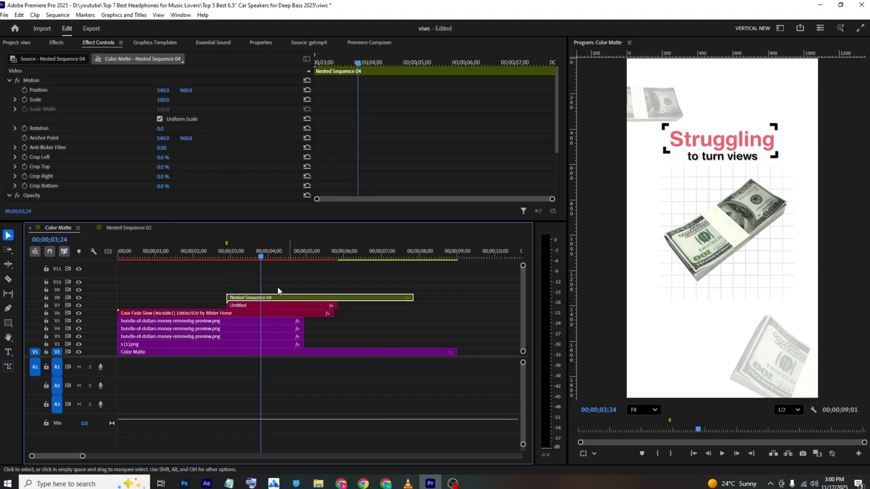
{"action": "scroll", "coordinate": [333, 109], "scroll_direction": "down", "scroll_amount": 3}
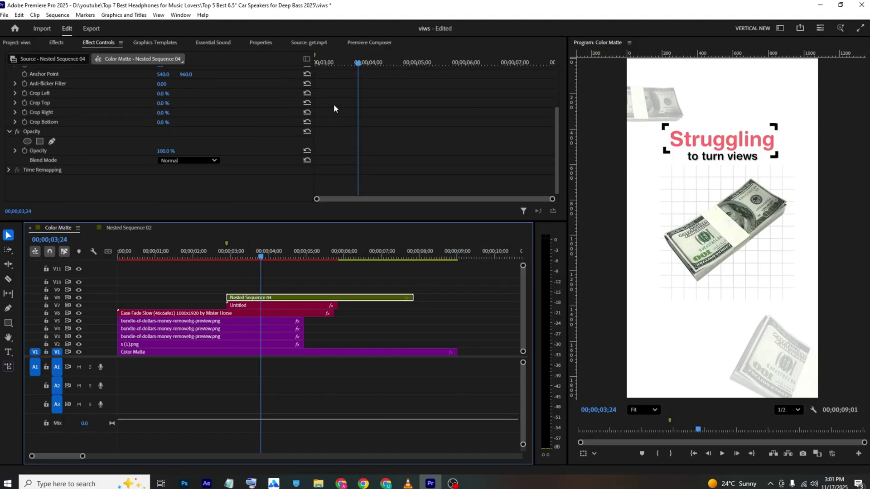
{"action": "left_click", "coordinate": [315, 62]}
{"action": "left_click", "coordinate": [24, 147]}
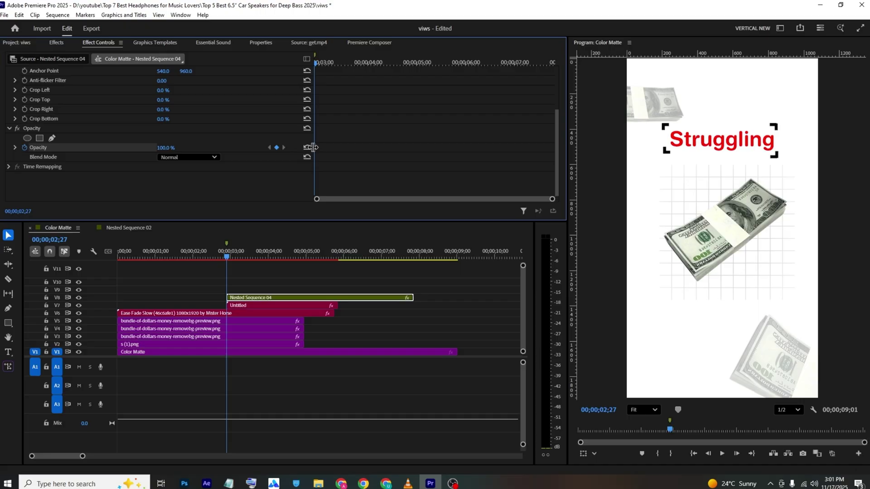
{"action": "left_click_drag", "start_coordinate": [164, 149], "coordinate": [113, 148]}
Step: Add three more Opacity keyframes at even intervals on the bracket nest, alternately raising, lowering and raising the value for a flicker
{"action": "left_click_drag", "start_coordinate": [316, 63], "coordinate": [348, 63]}
{"action": "left_click_drag", "start_coordinate": [162, 148], "coordinate": [232, 148]}
{"action": "left_click_drag", "start_coordinate": [364, 64], "coordinate": [381, 80]}
{"action": "left_click_drag", "start_coordinate": [168, 148], "coordinate": [135, 149]}
{"action": "left_click_drag", "start_coordinate": [381, 59], "coordinate": [413, 68]}
{"action": "left_click_drag", "start_coordinate": [166, 148], "coordinate": [204, 152]}
Step: Copy the four Opacity keyframes further along the bracket nest to repeat the flicker, then play it back and save the project
{"action": "left_click_drag", "start_coordinate": [425, 140], "coordinate": [264, 174]}
{"action": "left_click_drag", "start_coordinate": [412, 63], "coordinate": [306, 83]}
{"action": "key", "text": "ctrl+v"}
{"action": "key", "text": "space"}
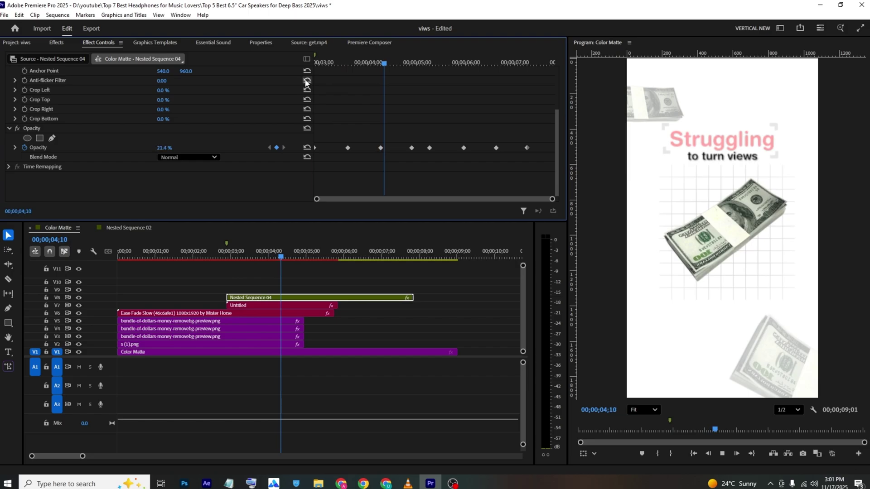
{"action": "key", "text": "ctrl+s"}
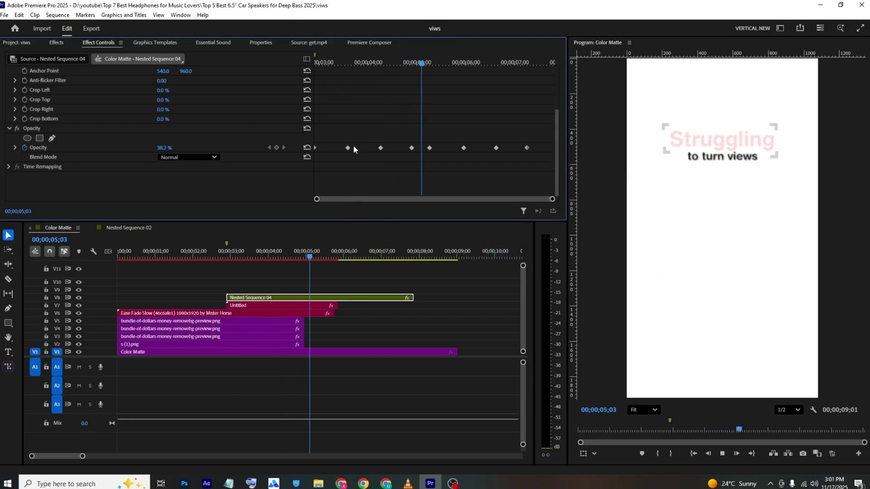
{"action": "key", "text": "space"}
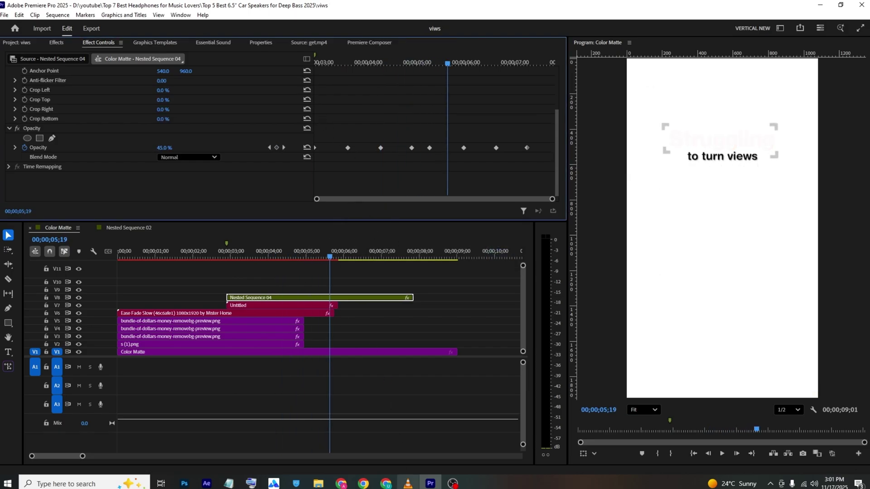
Step: Switch to VLC and review how the Struggling title scene continues in get.mp4 from about one second
{"action": "left_click", "coordinate": [408, 483]}
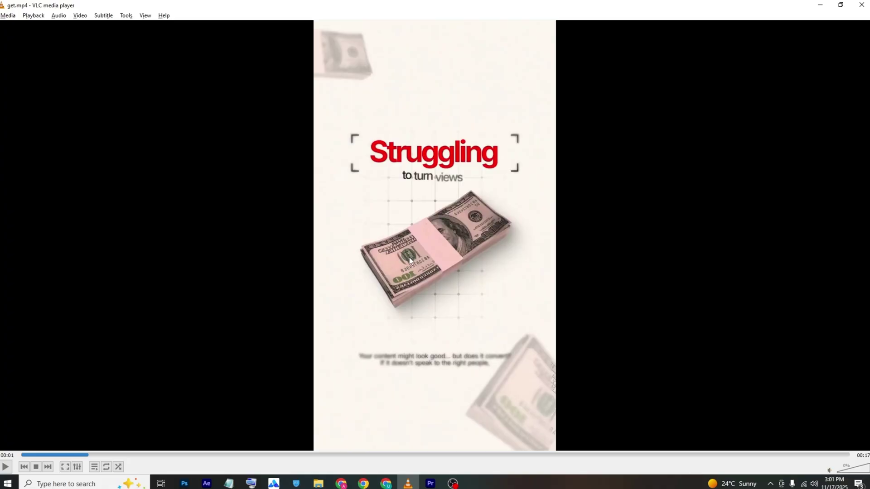
{"action": "key", "text": "space"}
{"action": "key", "text": "space"}
{"action": "left_click", "coordinate": [75, 455]}
{"action": "left_click_drag", "start_coordinate": [76, 457], "coordinate": [92, 457]}
Step: Return to Premiere Pro and split the clips on V2 through V6 at 00;00;02;26
{"action": "left_click", "coordinate": [427, 483]}
{"action": "left_click_drag", "start_coordinate": [255, 253], "coordinate": [227, 260]}
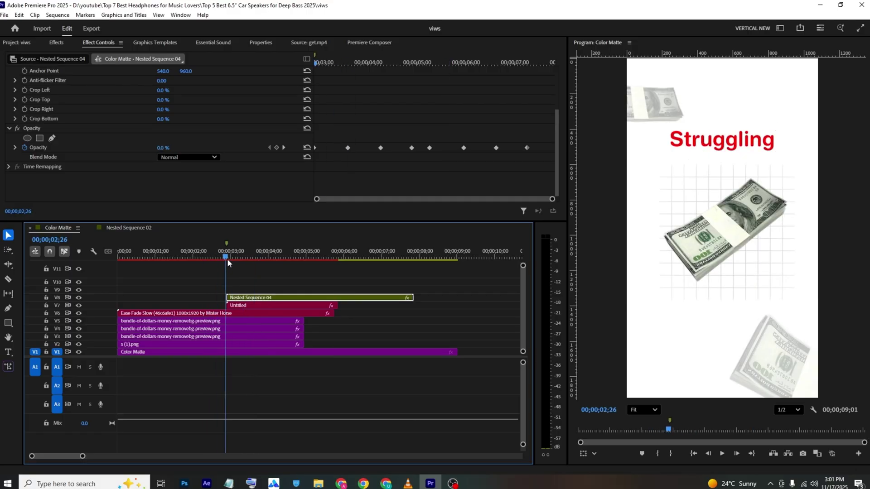
{"action": "key", "text": "c"}
{"action": "left_click", "coordinate": [226, 313]}
{"action": "left_click", "coordinate": [226, 329]}
{"action": "left_click", "coordinate": [226, 336]}
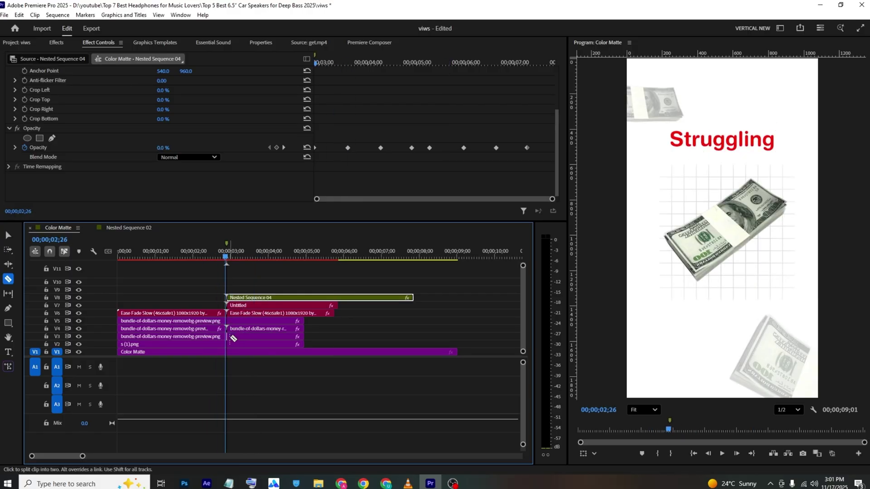
{"action": "left_click", "coordinate": [227, 321]}
{"action": "left_click", "coordinate": [226, 344]}
{"action": "key", "text": "v"}
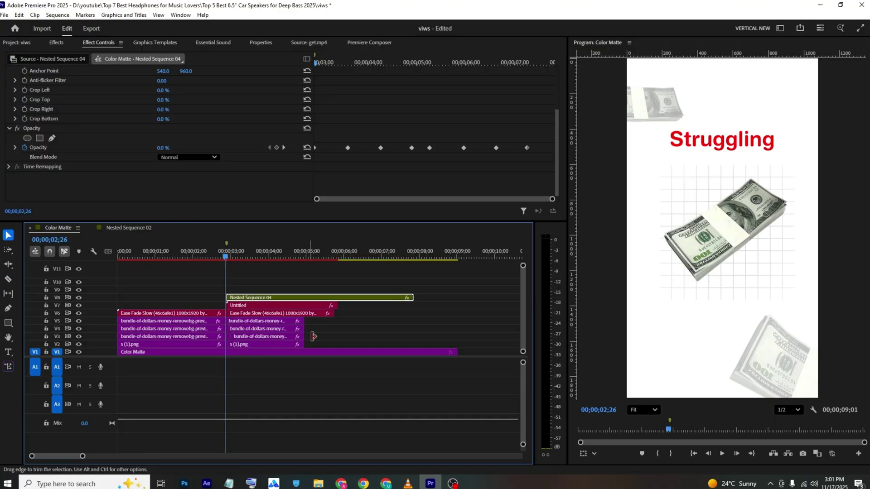
Step: Nest all clips above the Color Matte after the cut and move the nest down to V2
{"action": "left_click_drag", "start_coordinate": [418, 273], "coordinate": [229, 347]}
{"action": "right_click", "coordinate": [242, 347]}
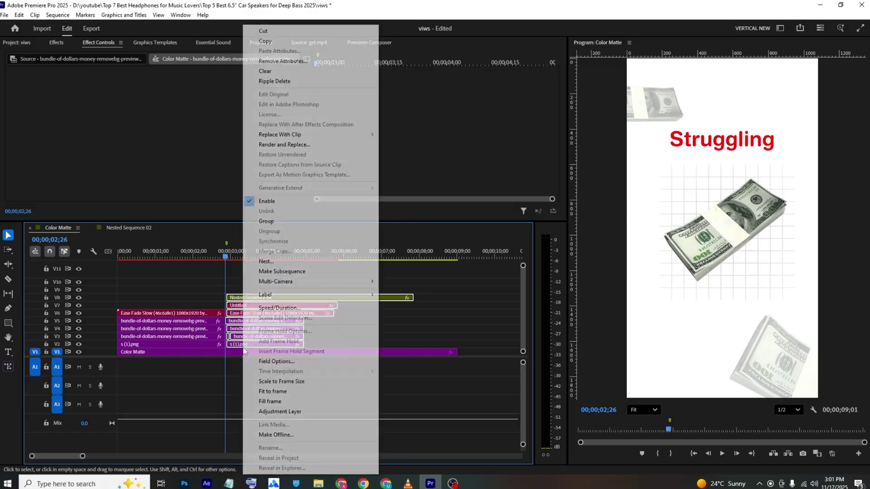
{"action": "left_click", "coordinate": [267, 261]}
{"action": "key", "text": "Return"}
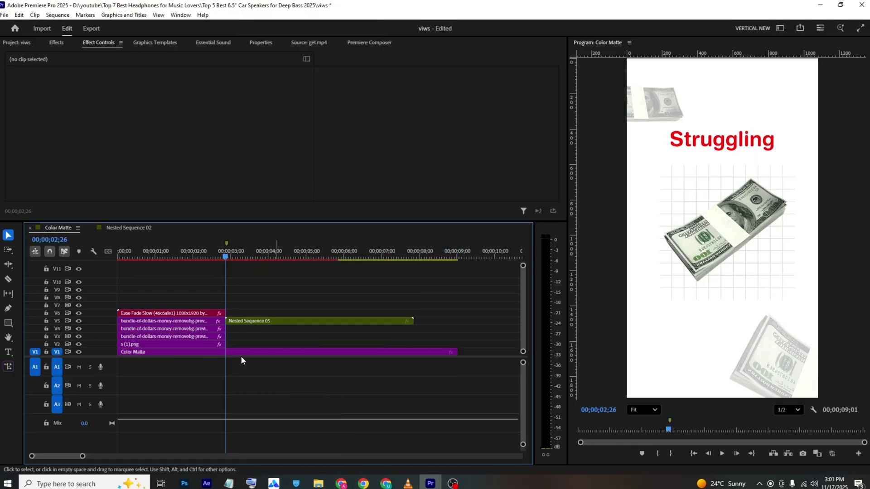
{"action": "left_click_drag", "start_coordinate": [252, 319], "coordinate": [250, 346]}
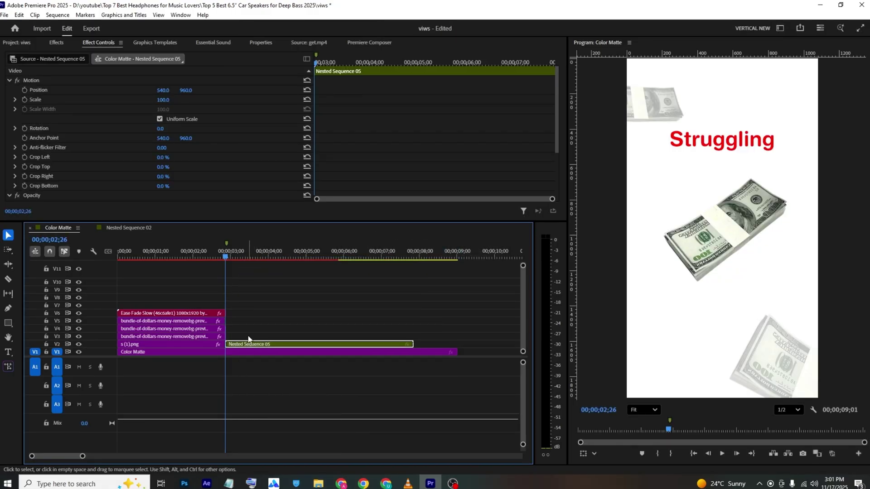
Step: Keyframe Position and Scale at the start of the V2 nest, set Scale to 107 at 00;00;03;06, and preview the zoom
{"action": "left_click", "coordinate": [25, 99]}
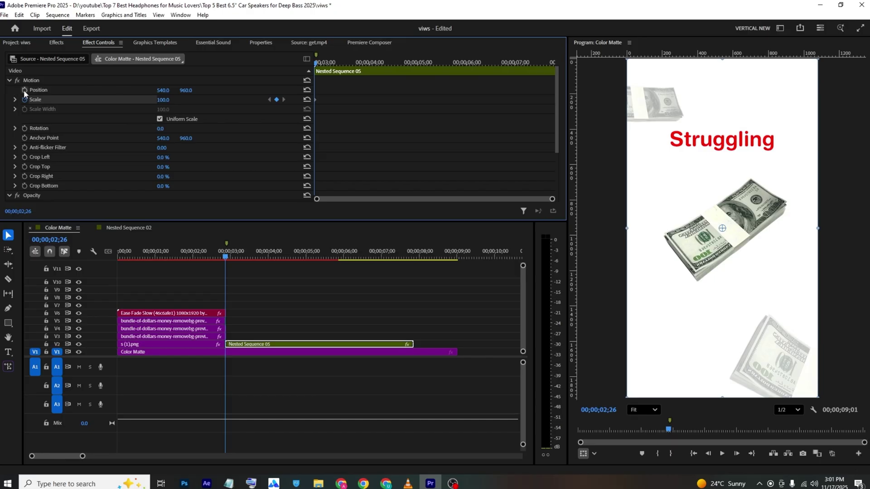
{"action": "left_click", "coordinate": [25, 90]}
{"action": "left_click_drag", "start_coordinate": [317, 64], "coordinate": [333, 73]}
{"action": "left_click_drag", "start_coordinate": [164, 100], "coordinate": [170, 100]}
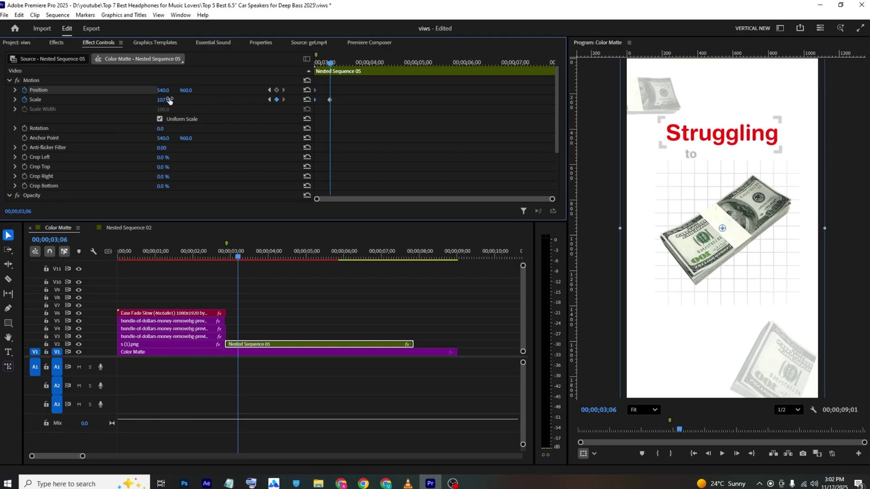
{"action": "left_click_drag", "start_coordinate": [336, 68], "coordinate": [294, 69]}
{"action": "key", "text": "space"}
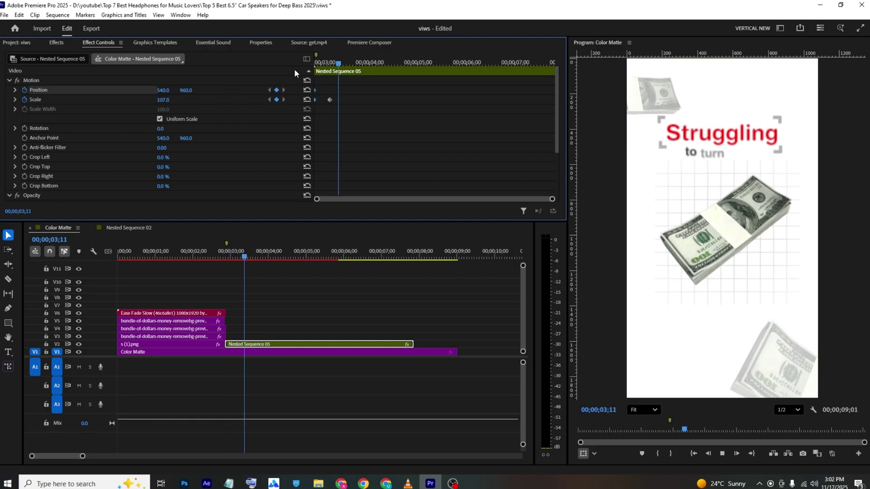
Step: Shift the second Scale keyframe to 00;00;03;25 and apply easing to both Scale keyframes
{"action": "left_click_drag", "start_coordinate": [331, 100], "coordinate": [251, 118]}
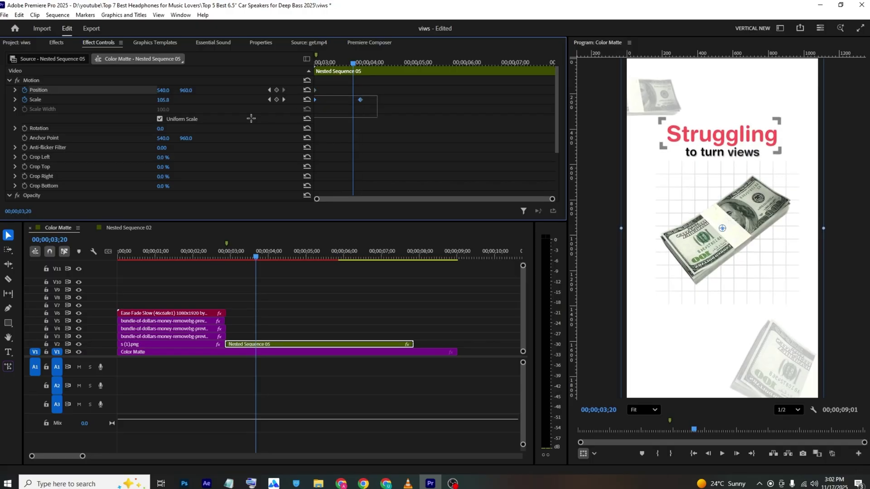
{"action": "right_click", "coordinate": [360, 100]}
{"action": "left_click", "coordinate": [391, 217]}
Step: Set the V2 nest's Position X to 538 at 00;00;03;25, ease the Position keyframes, and play back the move
{"action": "left_click_drag", "start_coordinate": [348, 63], "coordinate": [357, 61]}
{"action": "left_click", "coordinate": [359, 62]}
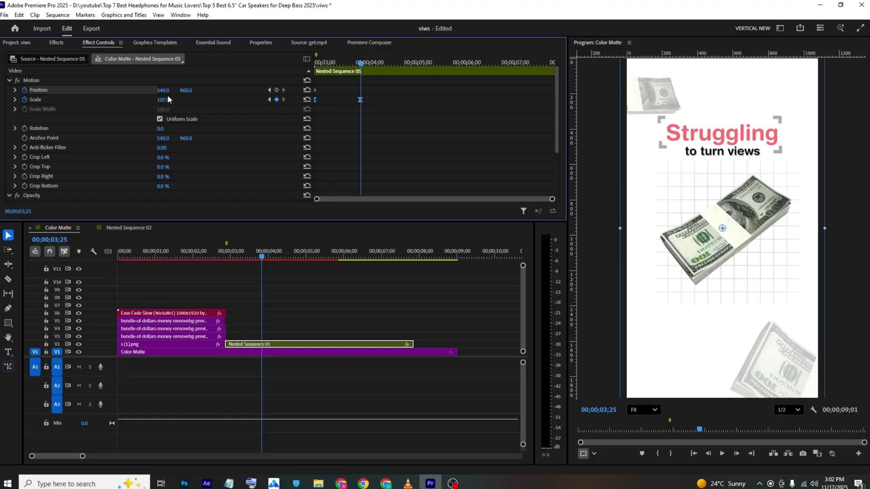
{"action": "left_click_drag", "start_coordinate": [163, 90], "coordinate": [161, 90]}
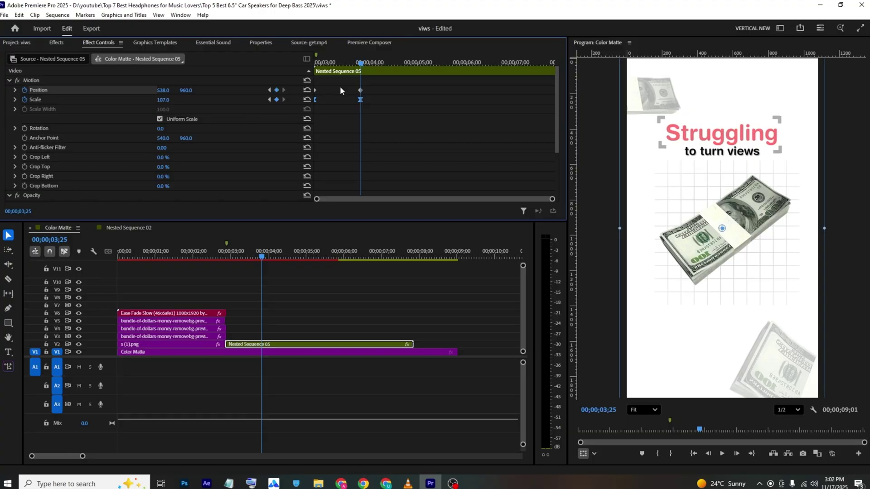
{"action": "right_click", "coordinate": [360, 88]}
{"action": "mouse_move", "coordinate": [401, 164]}
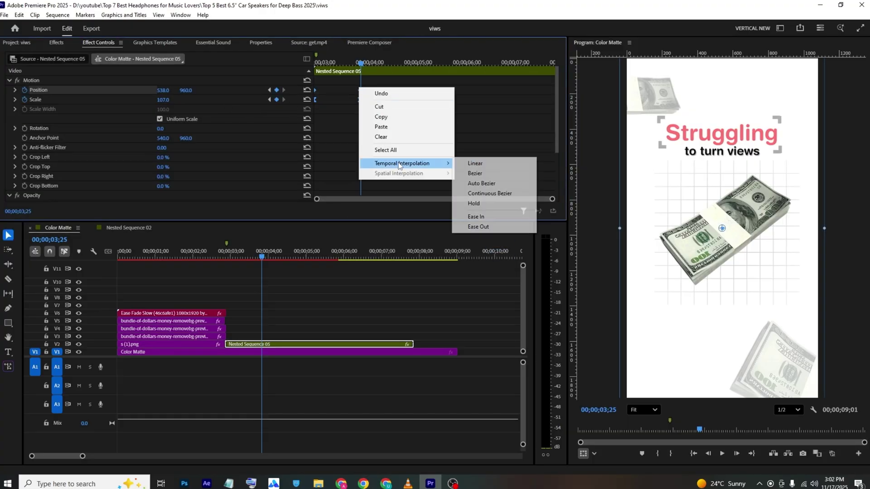
{"action": "left_click", "coordinate": [483, 217]}
{"action": "key", "text": "space"}
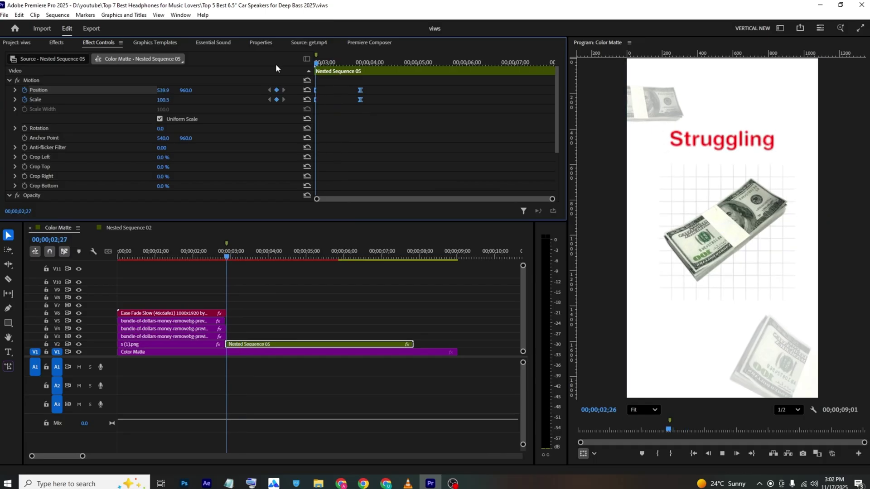
Step: Check the opening of get.mp4 in VLC, and nest all clips above the Color Matte before the cut in Premiere Pro
{"action": "left_click", "coordinate": [408, 483]}
{"action": "left_click", "coordinate": [26, 455]}
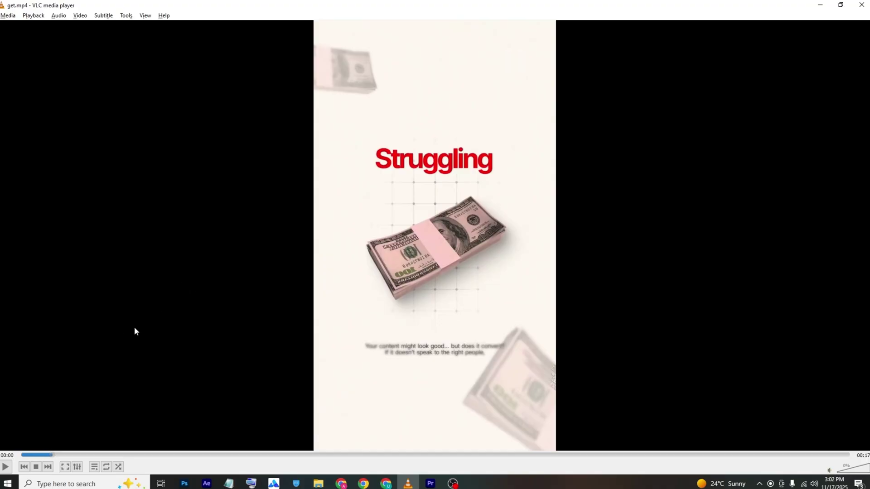
{"action": "key", "text": "alt+Tab"}
{"action": "left_click", "coordinate": [127, 257]}
{"action": "left_click_drag", "start_coordinate": [126, 256], "coordinate": [64, 254]}
{"action": "left_click_drag", "start_coordinate": [135, 290], "coordinate": [148, 341]}
{"action": "right_click", "coordinate": [147, 341]}
{"action": "left_click", "coordinate": [279, 261]}
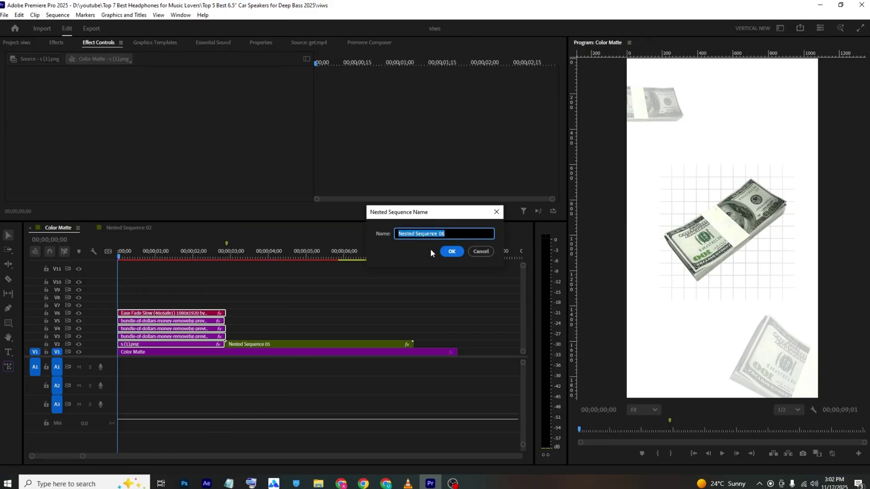
{"action": "left_click", "coordinate": [452, 251]}
Step: Keyframe Position, Scale and Rotation on the first V2 nest, starting it at Scale 126 and Rotation -12°
{"action": "left_click_drag", "start_coordinate": [145, 337], "coordinate": [153, 345]}
{"action": "left_click", "coordinate": [24, 89]}
{"action": "left_click", "coordinate": [25, 99]}
{"action": "left_click", "coordinate": [24, 128]}
{"action": "left_click_drag", "start_coordinate": [315, 127], "coordinate": [341, 131]}
{"action": "left_click_drag", "start_coordinate": [162, 128], "coordinate": [164, 129]}
{"action": "mouse_move", "coordinate": [161, 100]}
{"action": "left_mouse_down"}
{"action": "mouse_move", "coordinate": [173, 89]}
{"action": "mouse_move", "coordinate": [156, 101]}
{"action": "left_mouse_up"}
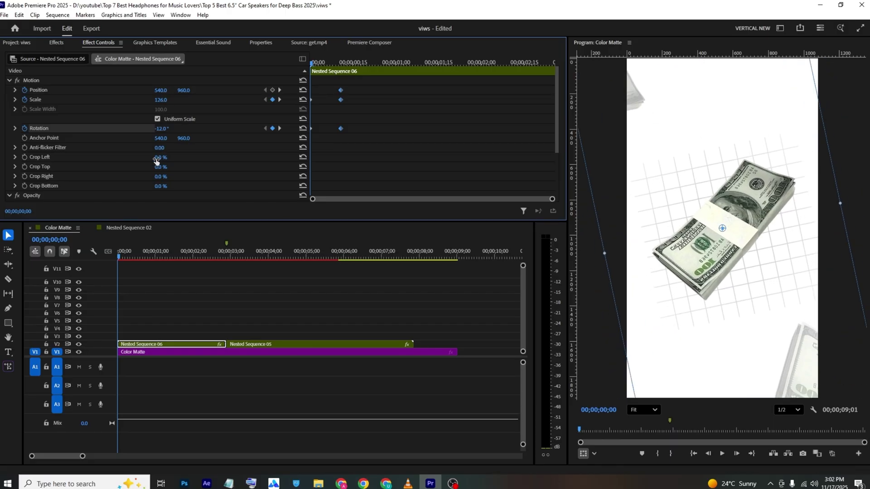
Step: Fade the first nest in from 0% Opacity at its start to 100% at 00;00;00;05, save, and preview the intro
{"action": "scroll", "coordinate": [68, 172], "scroll_direction": "down", "scroll_amount": 3}
{"action": "left_click", "coordinate": [25, 147]}
{"action": "left_click_drag", "start_coordinate": [164, 148], "coordinate": [113, 148]}
{"action": "scroll", "coordinate": [369, 119], "scroll_direction": "up", "scroll_amount": 3}
{"action": "scroll", "coordinate": [371, 119], "scroll_direction": "up", "scroll_amount": 1}
{"action": "left_click_drag", "start_coordinate": [312, 64], "coordinate": [325, 67]}
{"action": "scroll", "coordinate": [178, 129], "scroll_direction": "down", "scroll_amount": 3}
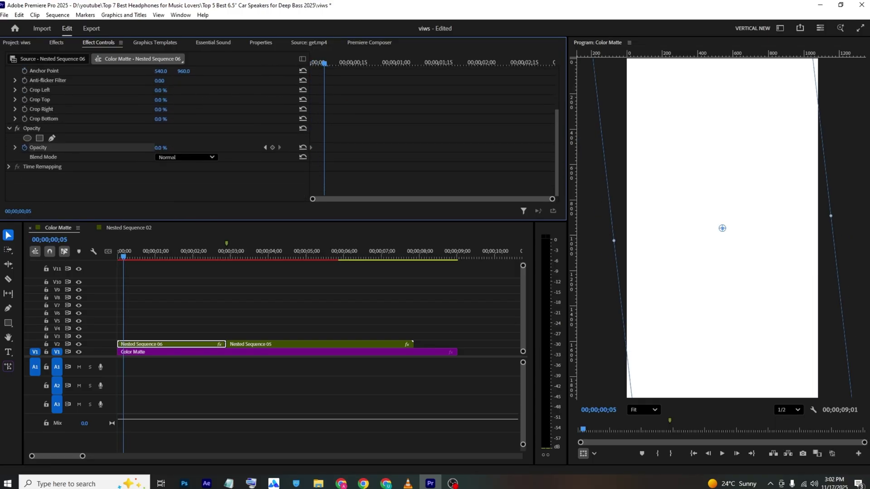
{"action": "left_click_drag", "start_coordinate": [161, 147], "coordinate": [208, 147]}
{"action": "key", "text": "ctrl+s"}
{"action": "left_click_drag", "start_coordinate": [324, 64], "coordinate": [265, 67]}
{"action": "key", "text": "space"}
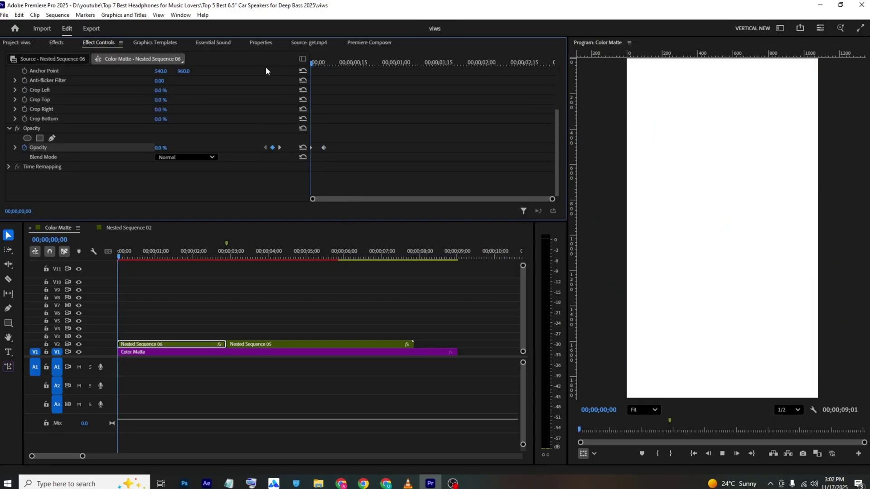
{"action": "scroll", "coordinate": [321, 119], "scroll_direction": "up", "scroll_amount": 3}
{"action": "key", "text": "space"}
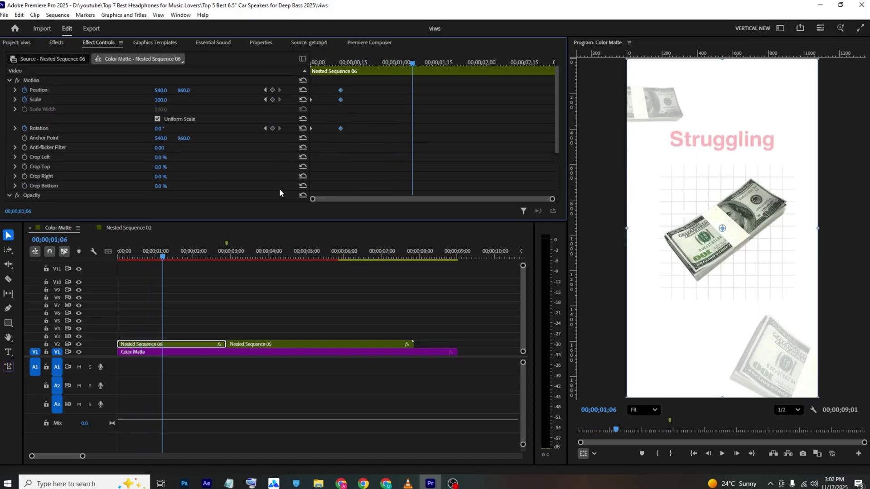
Step: Apply easing to the first nest's Position, Scale, Rotation and Opacity keyframes and play back the sequence
{"action": "scroll", "coordinate": [289, 200], "scroll_direction": "down", "scroll_amount": 3}
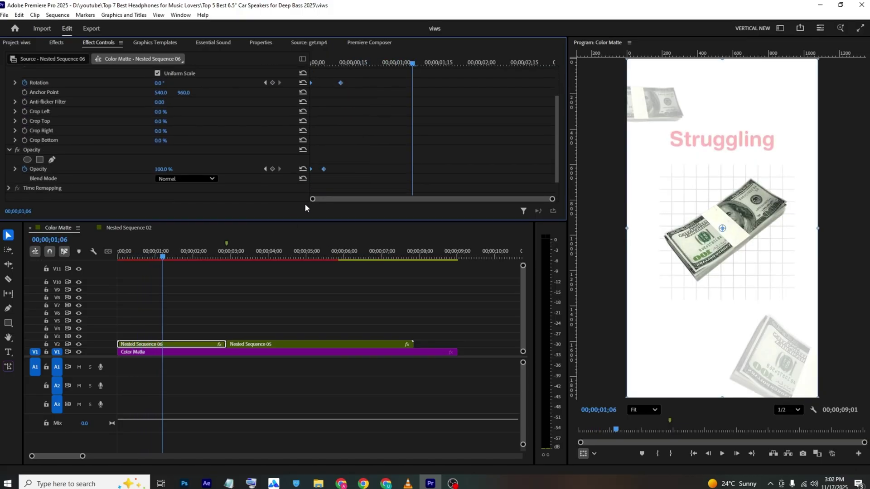
{"action": "right_click", "coordinate": [325, 173]}
{"action": "mouse_move", "coordinate": [376, 245]}
{"action": "left_click", "coordinate": [459, 298]}
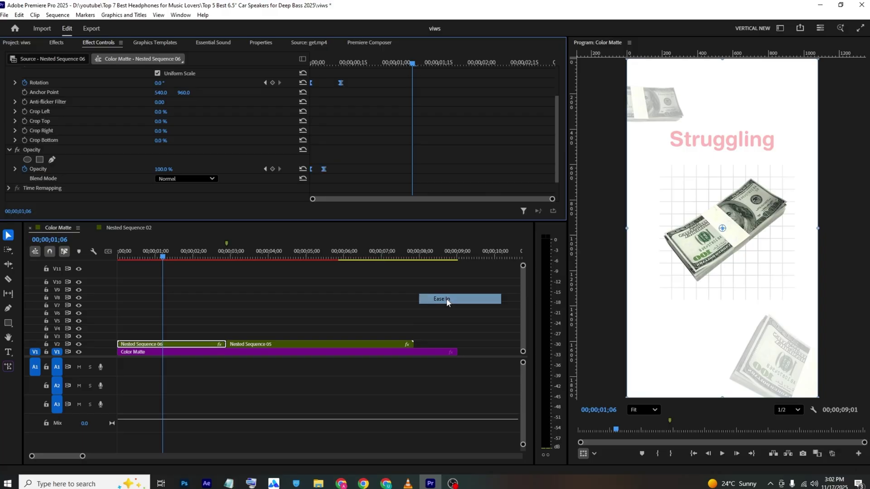
{"action": "left_click_drag", "start_coordinate": [363, 65], "coordinate": [275, 70]}
{"action": "key", "text": "space"}
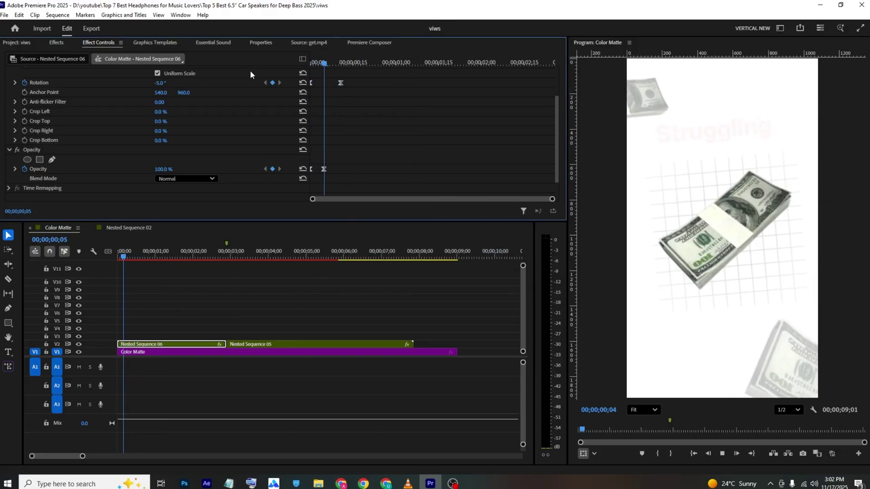
{"action": "key", "text": "space"}
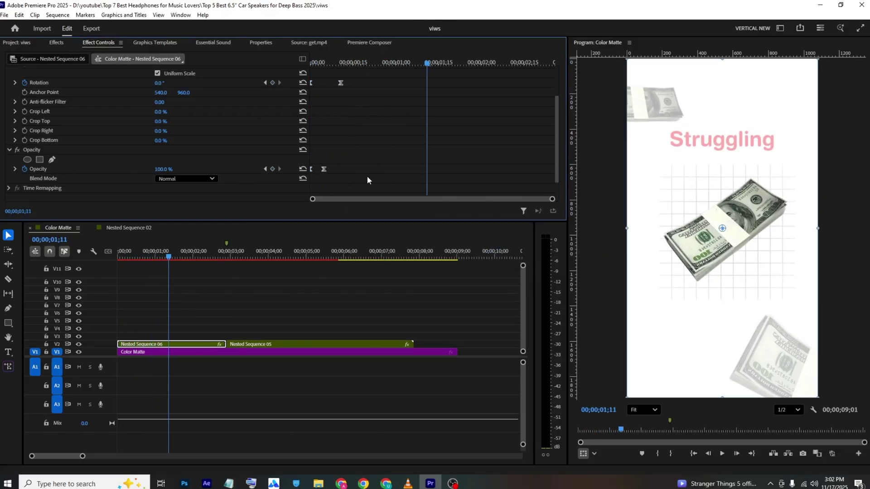
{"action": "scroll", "coordinate": [366, 178], "scroll_direction": "up", "scroll_amount": 3}
{"action": "key", "text": "space"}
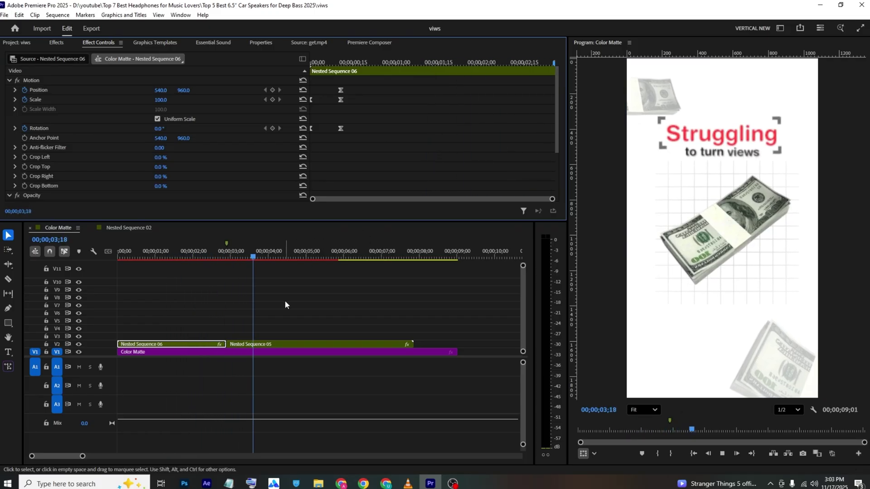
Step: Compare with get.mp4 in VLC, and cut the second V2 nest at 00;00;04;15 in Premiere Pro
{"action": "left_click", "coordinate": [408, 483]}
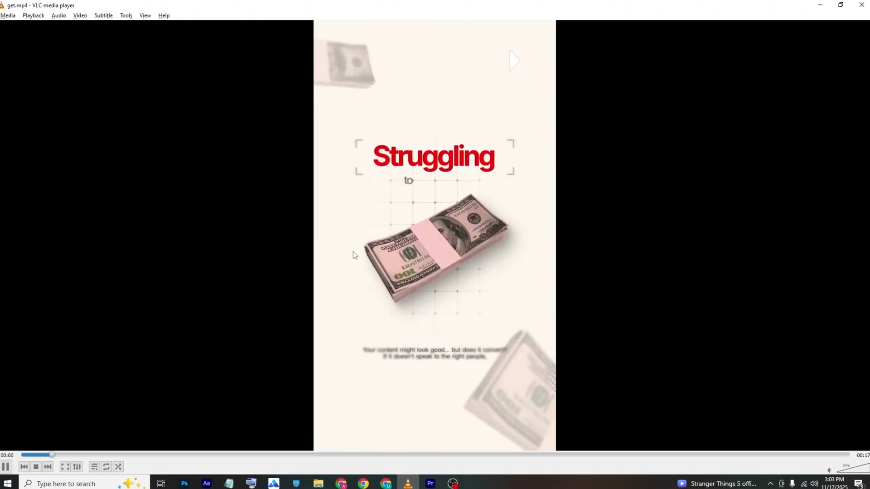
{"action": "key", "text": "alt+Tab"}
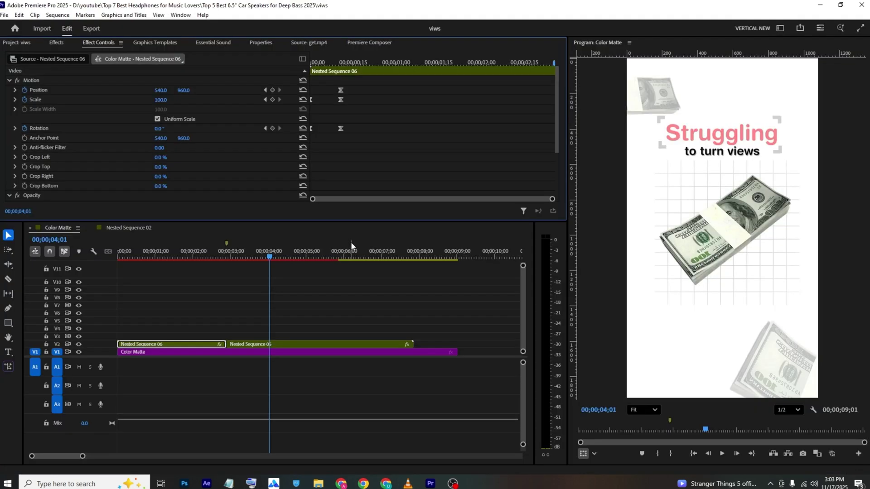
{"action": "left_click_drag", "start_coordinate": [267, 257], "coordinate": [288, 260]}
{"action": "key", "text": "c"}
{"action": "left_click", "coordinate": [287, 344]}
{"action": "key", "text": "v"}
{"action": "left_click", "coordinate": [298, 332]}
Step: Draw a circle centred over the money stack at 00;00;04;15 and set its fill to black (000000)
{"action": "left_click", "coordinate": [9, 324]}
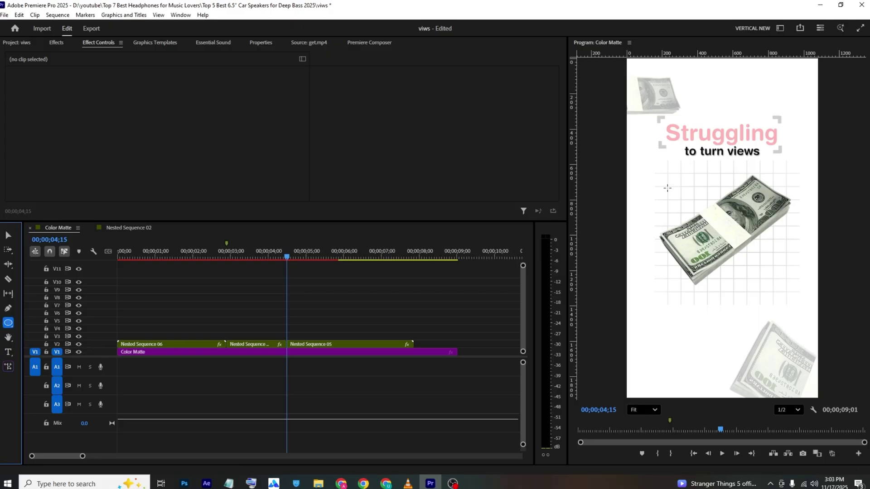
{"action": "left_click_drag", "start_coordinate": [672, 185], "coordinate": [751, 331]}
{"action": "left_click_drag", "start_coordinate": [750, 258], "coordinate": [734, 219]}
{"action": "left_click", "coordinate": [271, 41]}
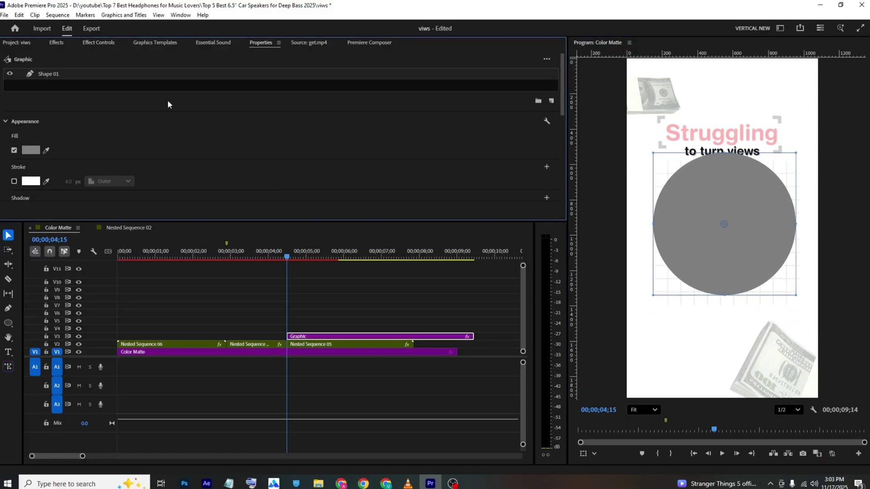
{"action": "left_click", "coordinate": [27, 150]}
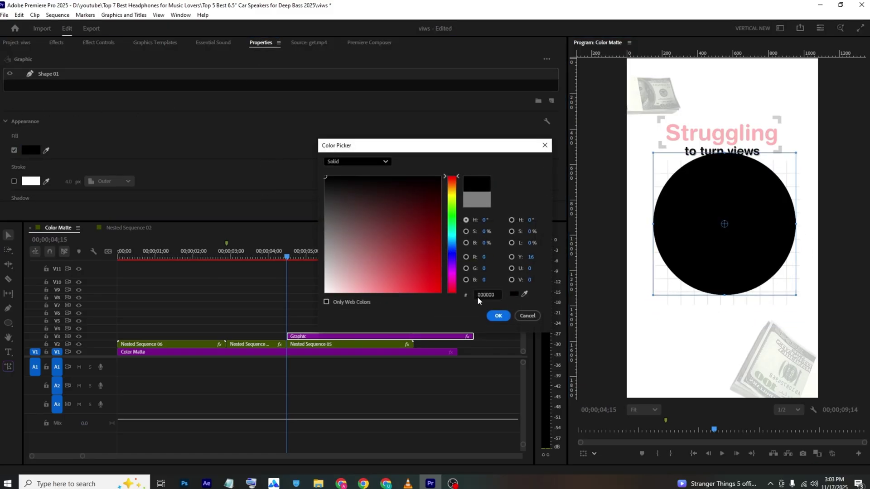
{"action": "left_click", "coordinate": [498, 316]}
Step: Animate the circle graphic's Scale from 0 at 00;00;04;15 until it covers the whole frame, save, and preview the transition
{"action": "left_click", "coordinate": [98, 43]}
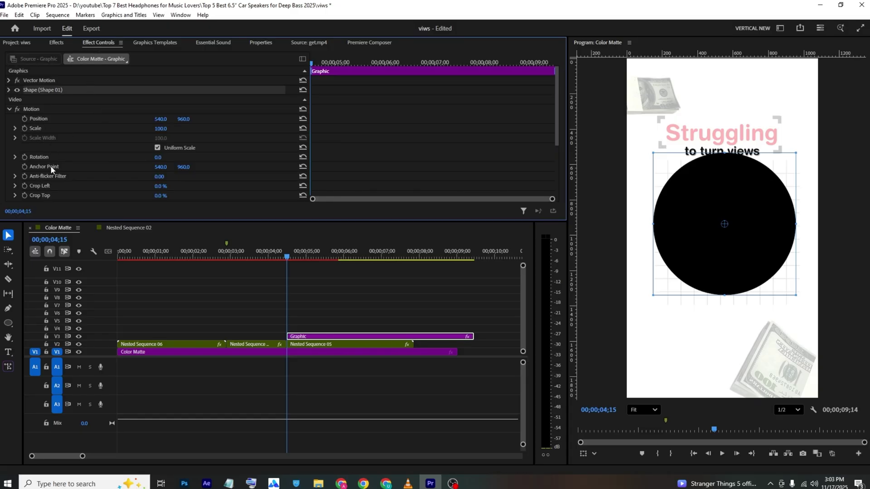
{"action": "left_click", "coordinate": [24, 129]}
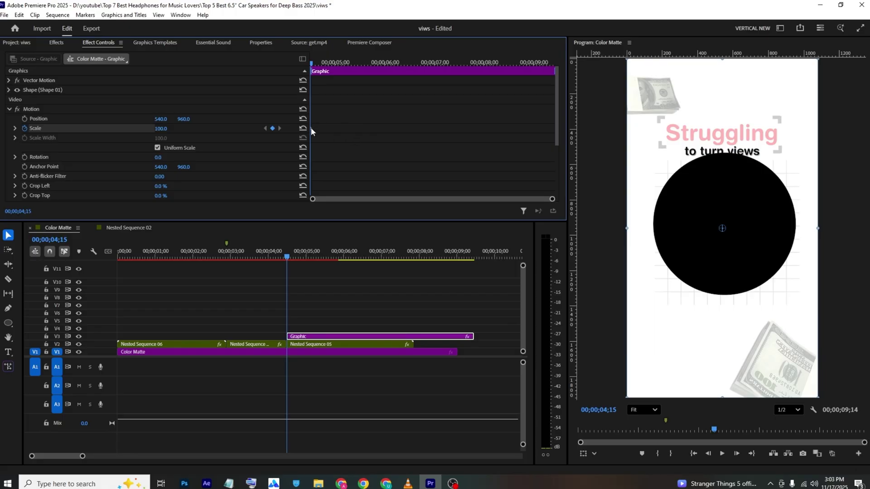
{"action": "left_click", "coordinate": [160, 129]}
{"action": "type", "text": "0"}
{"action": "key", "text": "Return"}
{"action": "left_click_drag", "start_coordinate": [311, 64], "coordinate": [336, 71]}
{"action": "left_click_drag", "start_coordinate": [158, 129], "coordinate": [398, 129]}
{"action": "key", "text": "ctrl+s"}
{"action": "left_click_drag", "start_coordinate": [323, 64], "coordinate": [246, 63]}
{"action": "key", "text": "space"}
{"action": "key", "text": "space"}
{"action": "left_click", "coordinate": [292, 305]}
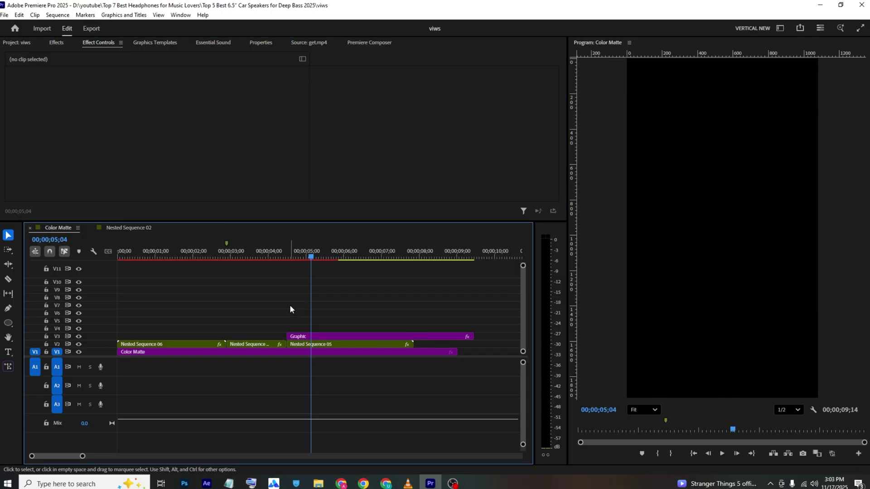
Step: Place the client icon PNG on V4 above the circle graphic, starting at 00;00;04;15, and check the reference video
{"action": "left_click", "coordinate": [26, 43]}
{"action": "scroll", "coordinate": [297, 147], "scroll_direction": "up", "scroll_amount": 2}
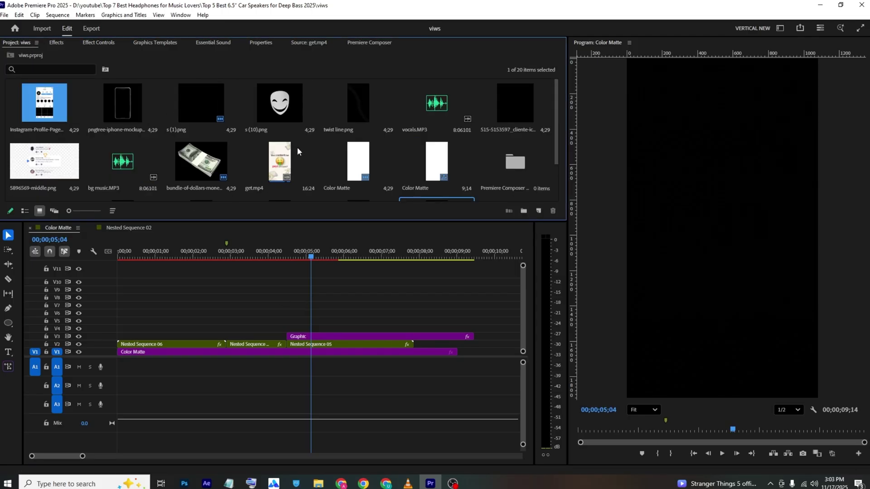
{"action": "left_click_drag", "start_coordinate": [515, 107], "coordinate": [294, 329]}
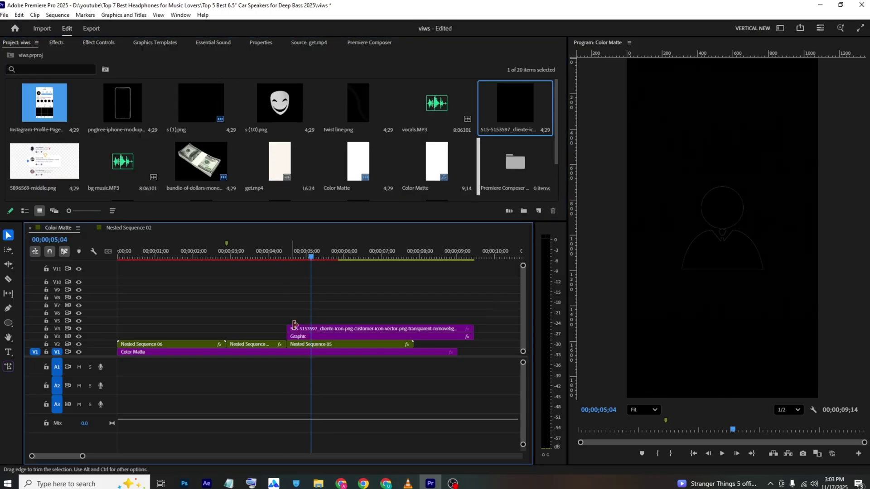
{"action": "key", "text": "alt+Tab"}
{"action": "key", "text": "alt+Tab"}
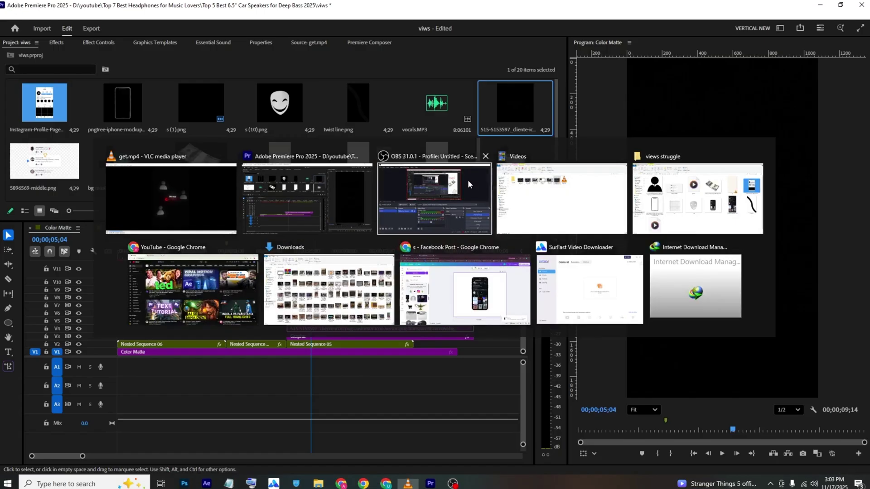
Step: Apply the Tint effect to the client icon clip and set Map Black To to white
{"action": "left_click", "coordinate": [61, 46]}
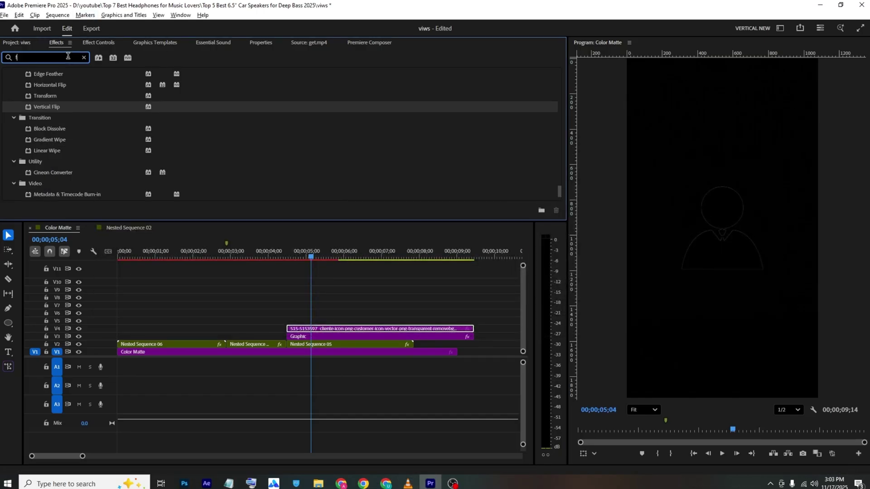
{"action": "key", "text": "BackSpace"}
{"action": "type", "text": "tin"}
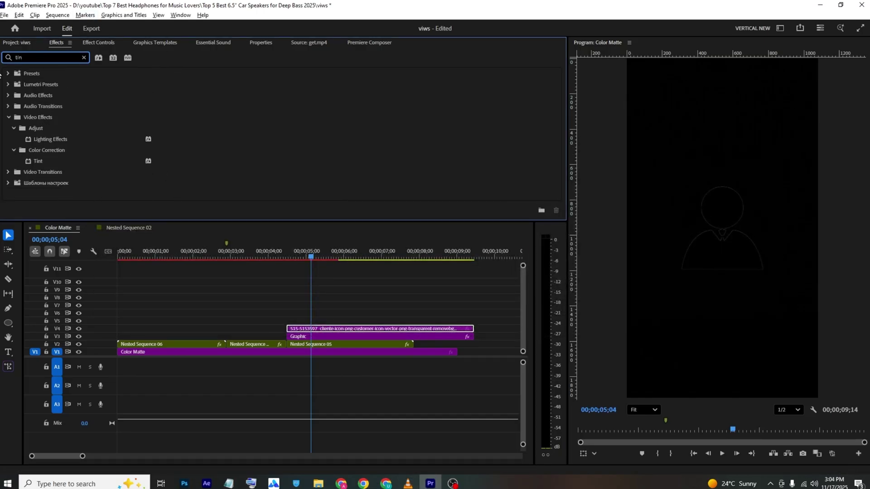
{"action": "left_click_drag", "start_coordinate": [47, 161], "coordinate": [300, 330]}
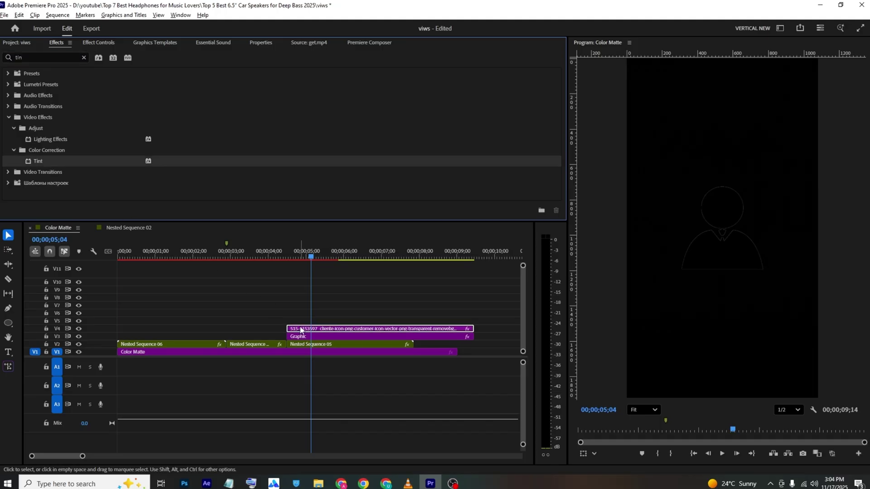
{"action": "left_click", "coordinate": [98, 42]}
{"action": "scroll", "coordinate": [112, 115], "scroll_direction": "down", "scroll_amount": 8}
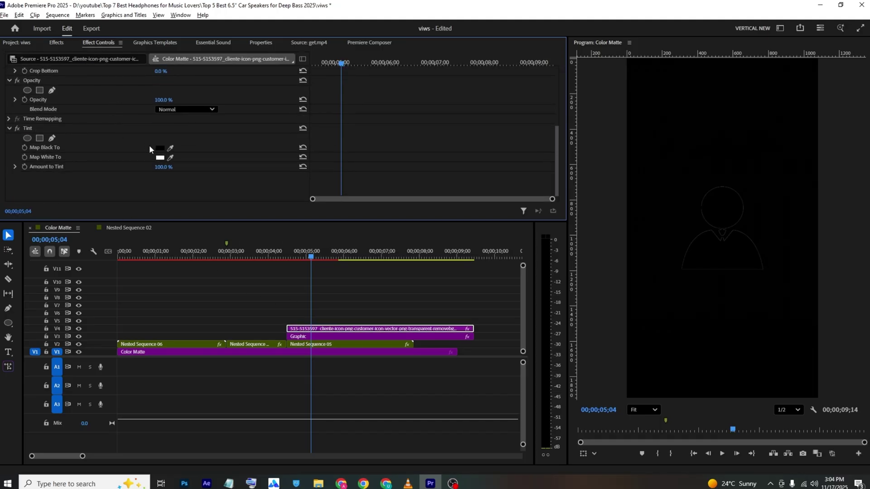
{"action": "left_click", "coordinate": [160, 149]}
{"action": "left_click", "coordinate": [325, 173]}
{"action": "left_click", "coordinate": [497, 311]}
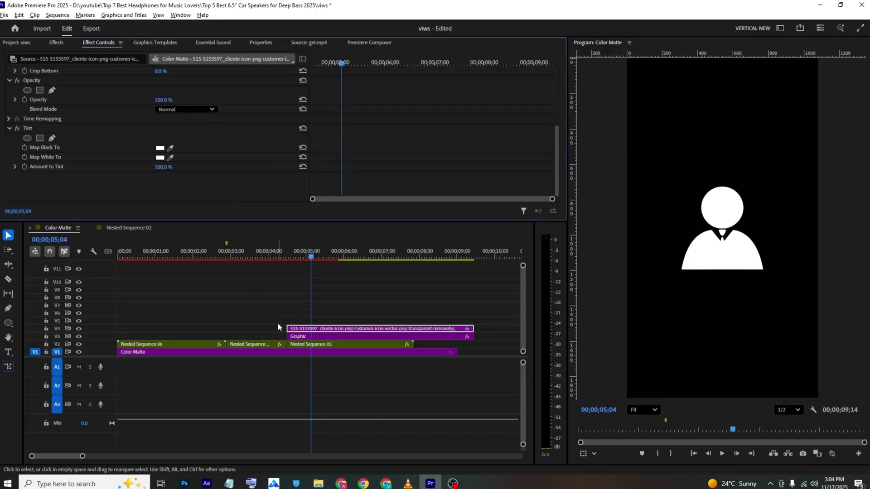
Step: Match the client icon to the get.mp4 layout with Scale 61 and Position X 807
{"action": "key", "text": "alt+Tab"}
{"action": "key", "text": "alt+Tab"}
{"action": "scroll", "coordinate": [132, 131], "scroll_direction": "up", "scroll_amount": 8}
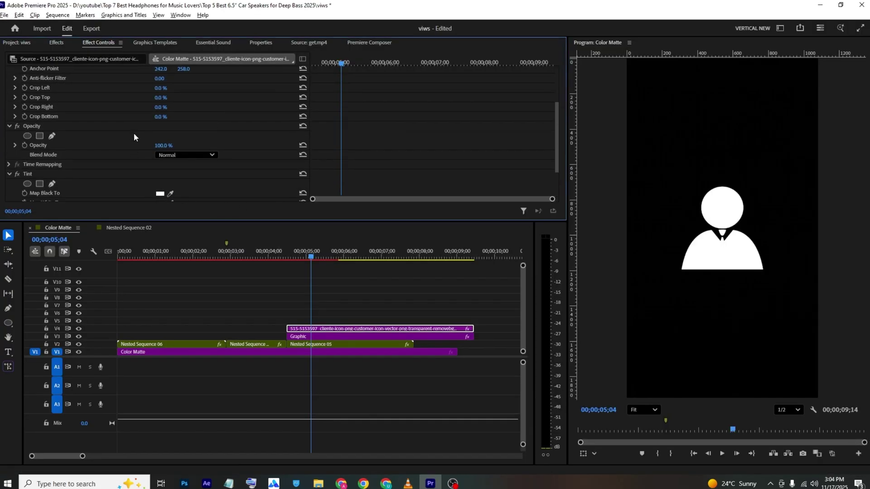
{"action": "key", "text": "alt+Tab"}
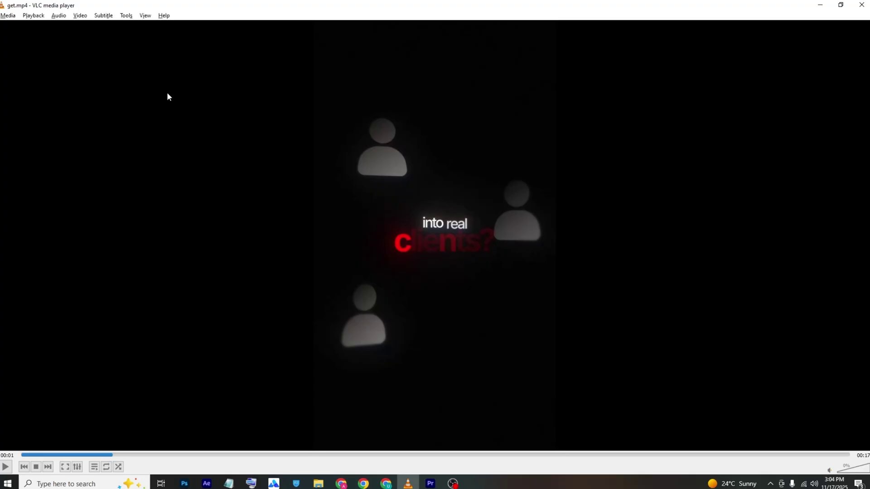
{"action": "key", "text": "alt+Tab"}
{"action": "left_click_drag", "start_coordinate": [159, 85], "coordinate": [282, 85]}
{"action": "key", "text": "alt+Tab"}
{"action": "key", "text": "alt+Tab"}
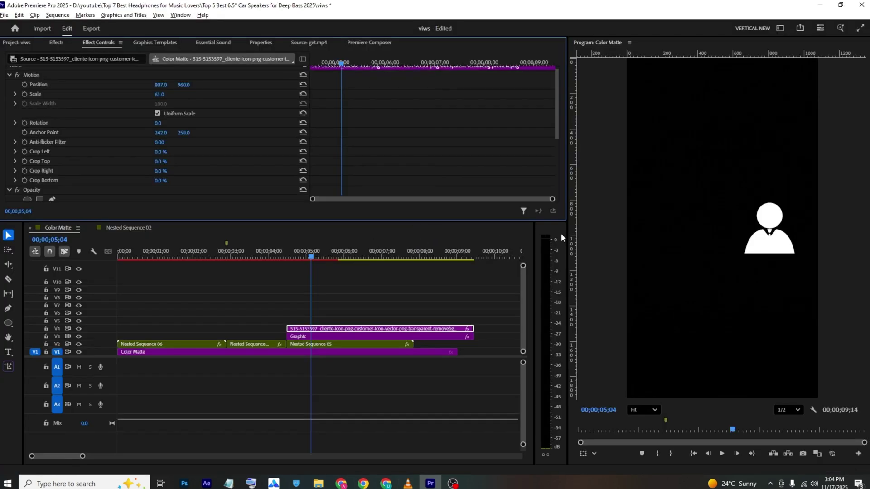
Step: Apply Basic 3D to the client icon with Swivel 15°, Tilt -2° and Distance to Image 3, and save the project
{"action": "left_click", "coordinate": [57, 43]}
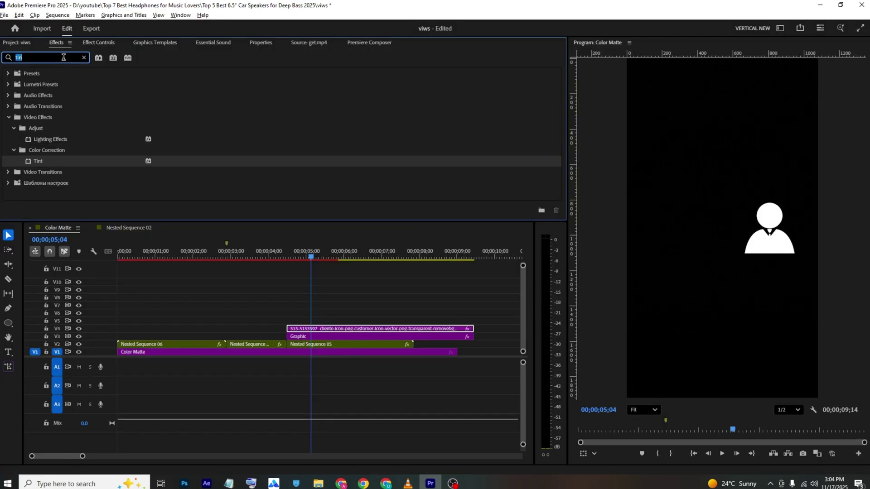
{"action": "type", "text": "bas"}
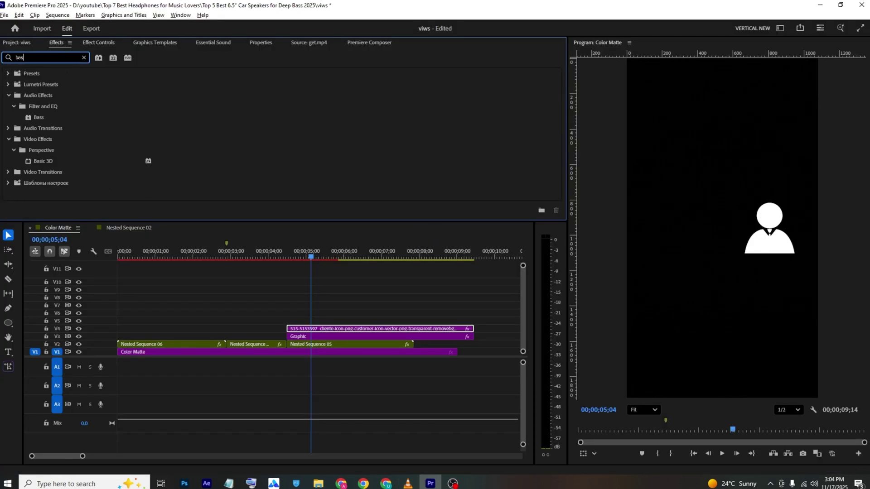
{"action": "left_click", "coordinate": [51, 161]}
{"action": "left_click_drag", "start_coordinate": [322, 327], "coordinate": [323, 327]}
{"action": "left_click", "coordinate": [99, 42]}
{"action": "scroll", "coordinate": [167, 117], "scroll_direction": "down", "scroll_amount": 3}
{"action": "scroll", "coordinate": [166, 117], "scroll_direction": "down", "scroll_amount": 3}
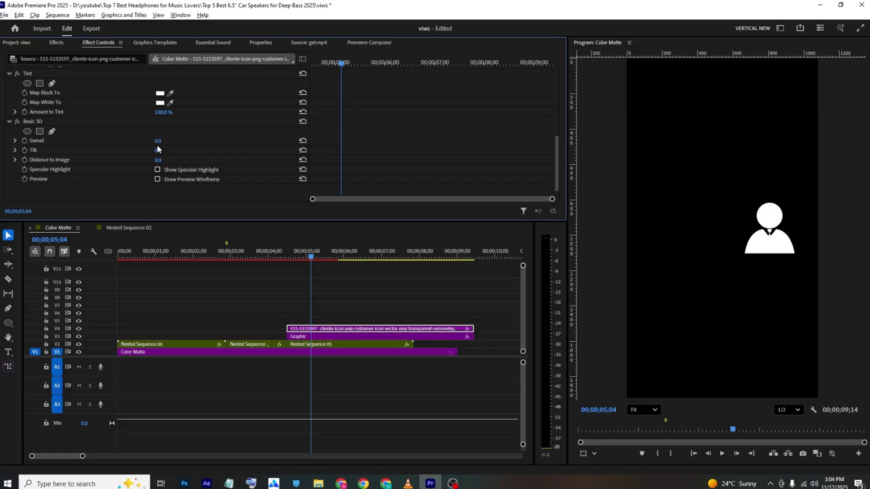
{"action": "left_click_drag", "start_coordinate": [158, 141], "coordinate": [170, 164]}
{"action": "key", "text": "ctrl+s"}
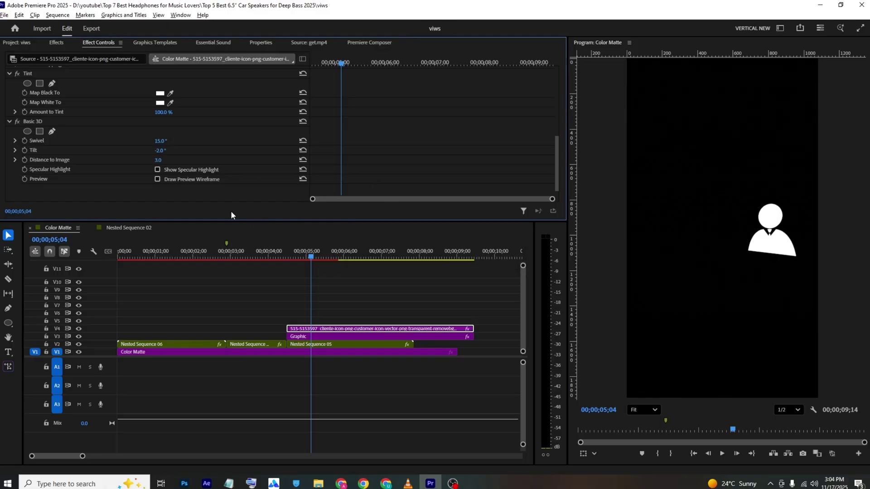
Step: Compare the icon with get.mp4, duplicate the client icon clip onto V5, and pick the copy in the frame
{"action": "key", "text": "alt+Tab"}
{"action": "key", "text": "alt+Tab"}
{"action": "key", "text": "alt+Tab"}
{"action": "key", "text": "alt+Tab"}
{"action": "left_click_drag", "start_coordinate": [328, 329], "coordinate": [327, 321], "text": "alt"}
{"action": "left_click", "coordinate": [769, 239]}
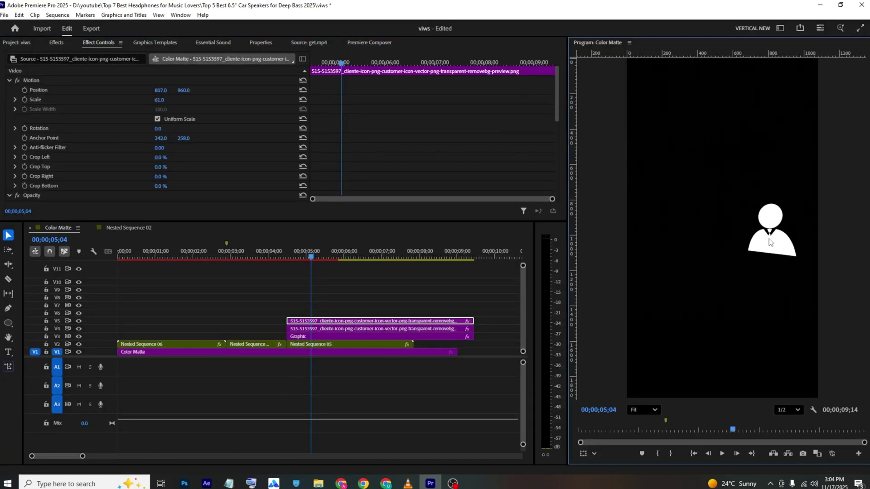
Step: Move the copied client icon to the frame's upper-left area and set its Basic 3D Swivel to -9°, checking against get.mp4
{"action": "left_click", "coordinate": [770, 243]}
{"action": "left_click_drag", "start_coordinate": [772, 236], "coordinate": [670, 164]}
{"action": "key", "text": "alt+Tab"}
{"action": "key", "text": "Escape"}
{"action": "scroll", "coordinate": [139, 145], "scroll_direction": "down", "scroll_amount": 10}
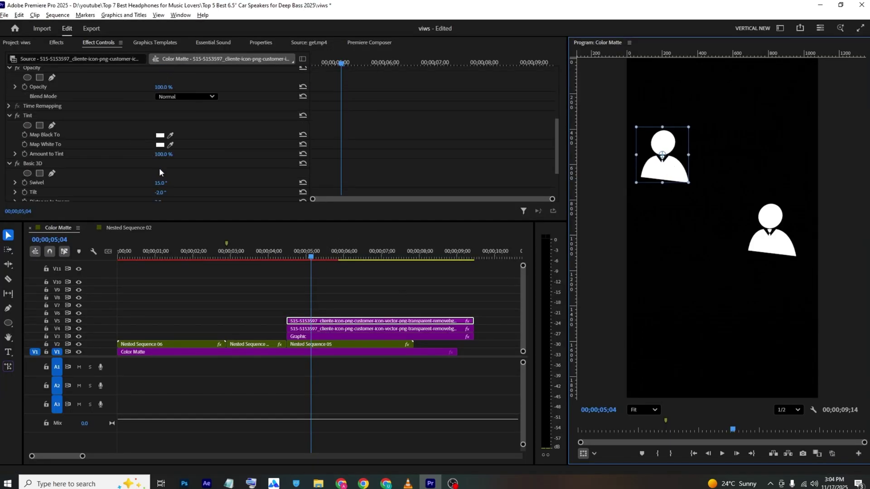
{"action": "mouse_move", "coordinate": [159, 137]}
{"action": "left_mouse_down"}
{"action": "mouse_move", "coordinate": [172, 137]}
{"action": "mouse_move", "coordinate": [146, 137]}
{"action": "left_mouse_up"}
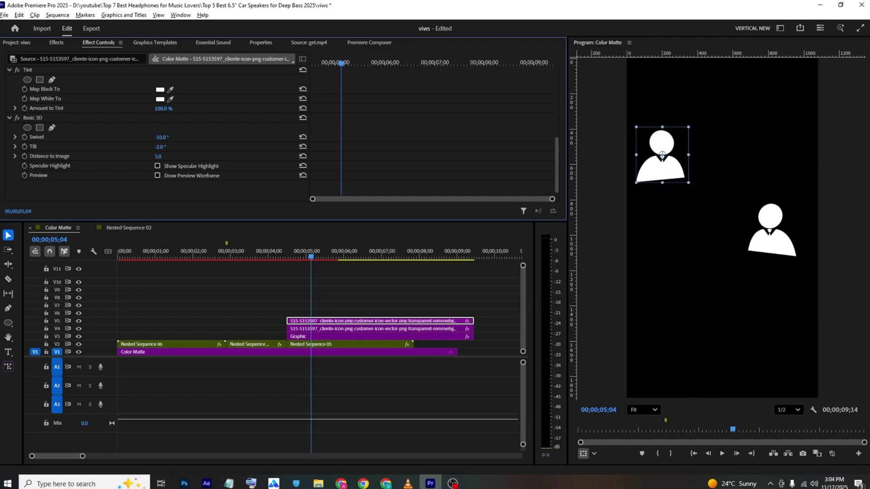
{"action": "key", "text": "alt+Tab"}
{"action": "key", "text": "alt+Tab"}
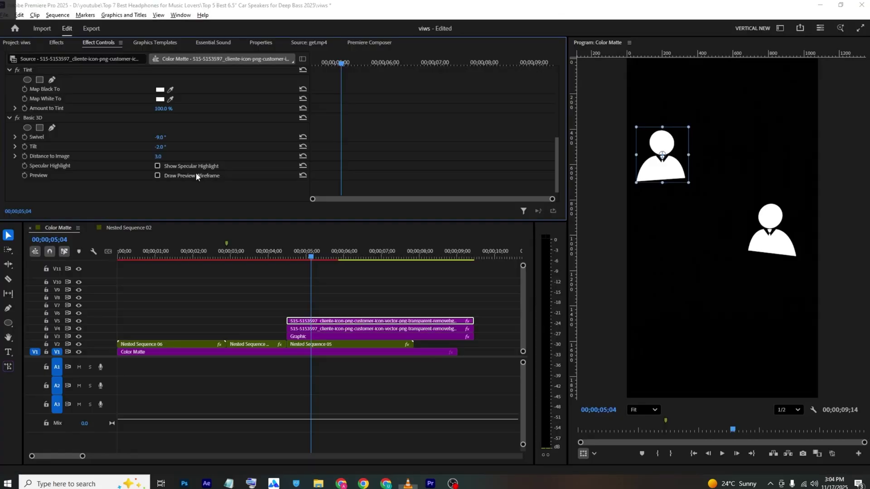
Step: Duplicate the icon clip onto V6, place the copy at the frame's lower left, shift the middle icon to the right edge, and save
{"action": "left_click_drag", "start_coordinate": [328, 321], "coordinate": [332, 314], "text": "alt"}
{"action": "left_click_drag", "start_coordinate": [670, 179], "coordinate": [677, 237]}
{"action": "left_click_drag", "start_coordinate": [682, 196], "coordinate": [675, 354]}
{"action": "left_click_drag", "start_coordinate": [781, 254], "coordinate": [798, 253]}
{"action": "key", "text": "ctrl+s"}
Step: Apply Directional Blur with Direction 13° and Blur Length 6 to the V4 icon, and copy the effect to the V5 and V6 icons
{"action": "left_click", "coordinate": [59, 43]}
{"action": "left_click", "coordinate": [52, 54]}
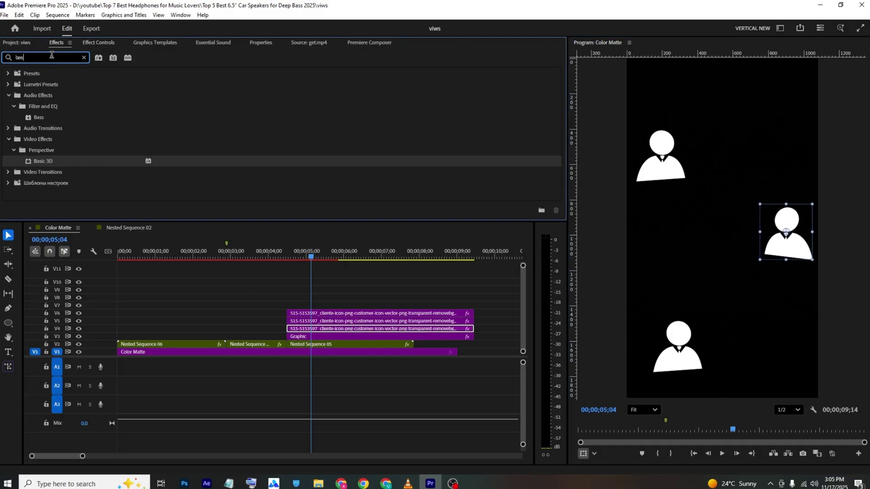
{"action": "type", "text": "dir"}
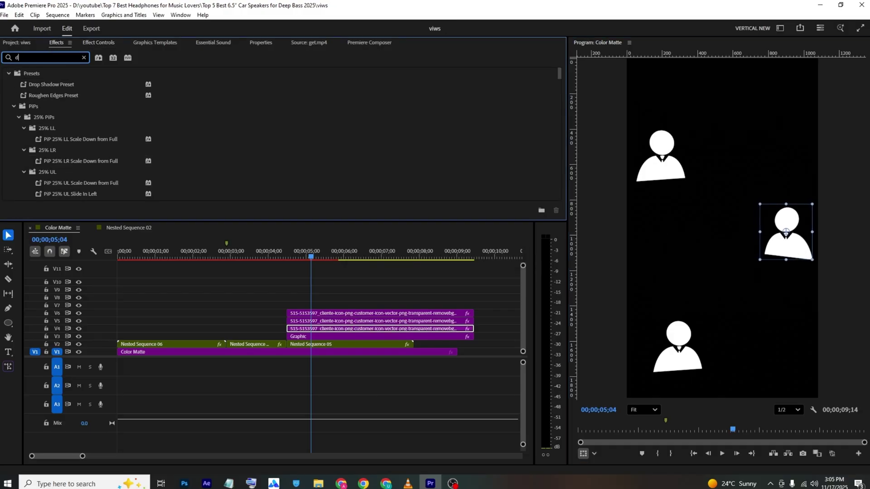
{"action": "left_click_drag", "start_coordinate": [40, 142], "coordinate": [320, 329]}
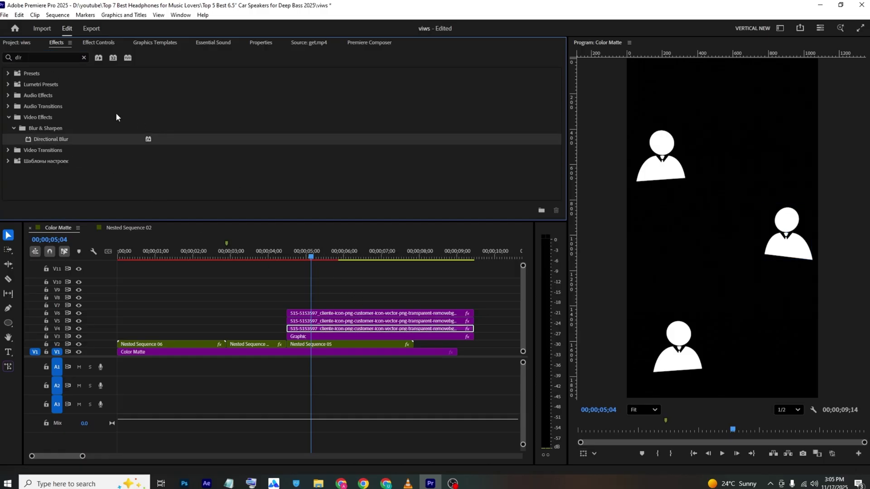
{"action": "left_click", "coordinate": [110, 43]}
{"action": "scroll", "coordinate": [106, 158], "scroll_direction": "down", "scroll_amount": 5}
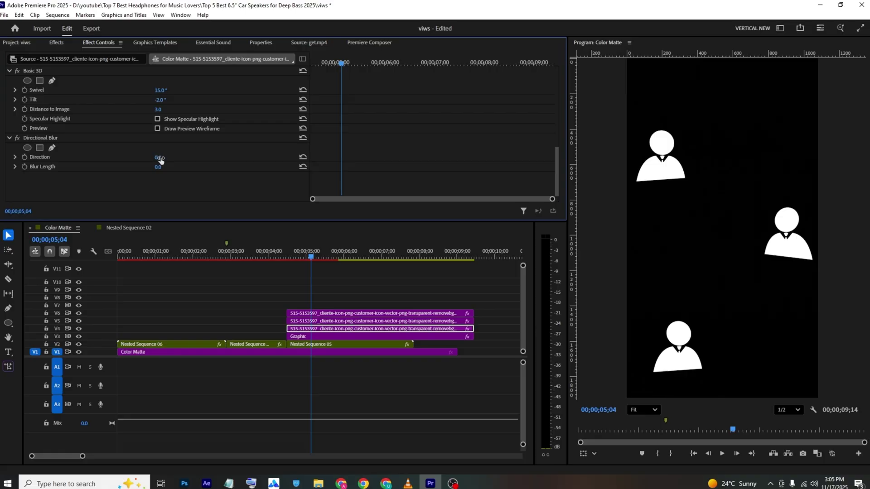
{"action": "left_click_drag", "start_coordinate": [159, 157], "coordinate": [152, 157]}
{"action": "left_click_drag", "start_coordinate": [158, 167], "coordinate": [162, 162]}
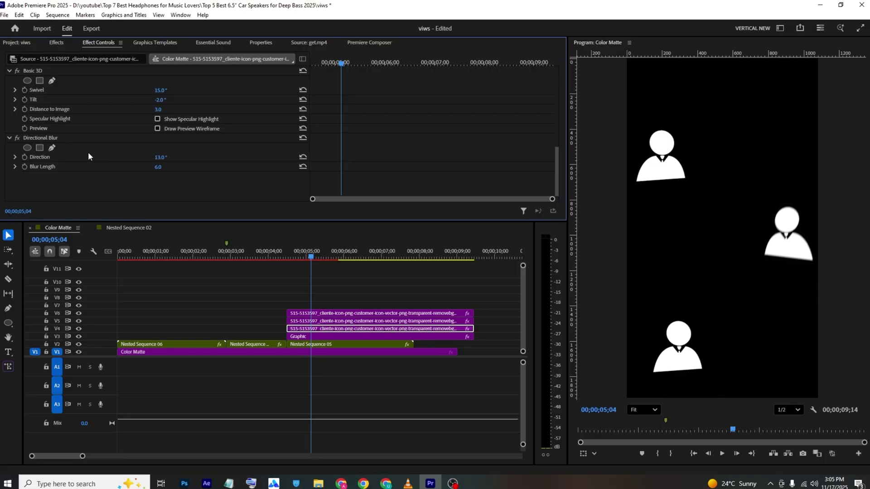
{"action": "left_click", "coordinate": [48, 138]}
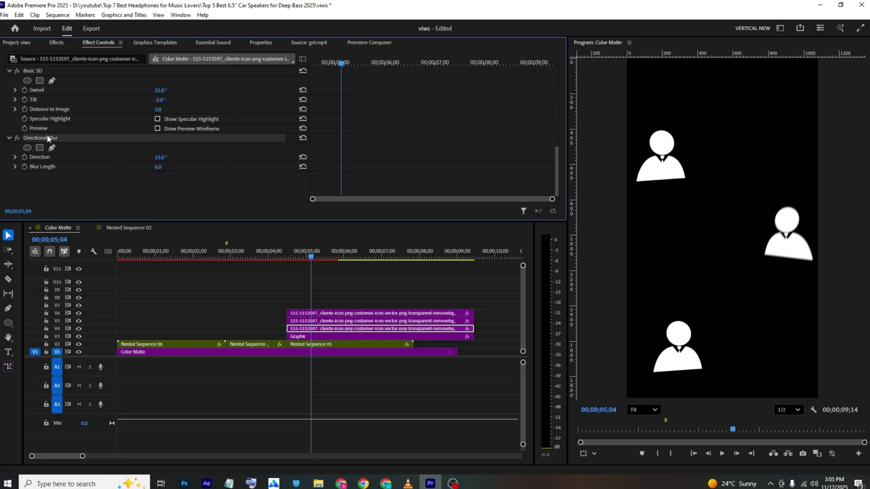
{"action": "left_click", "coordinate": [315, 322]}
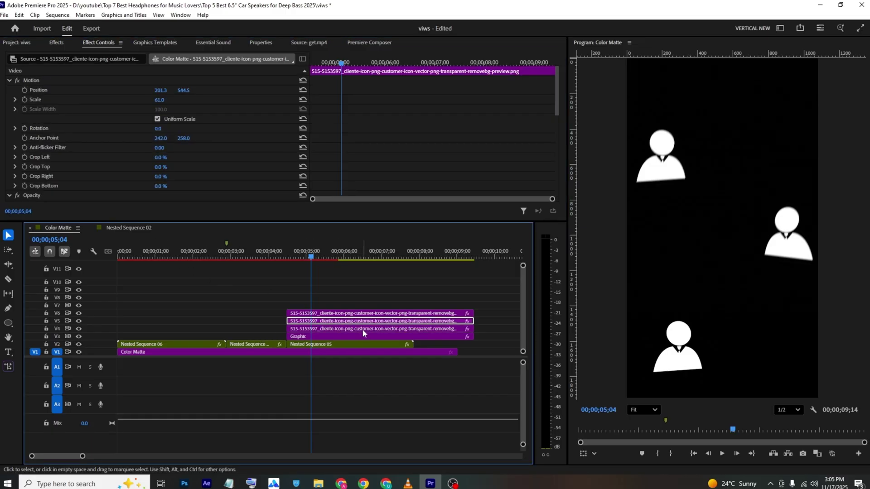
{"action": "left_click", "coordinate": [360, 314]}
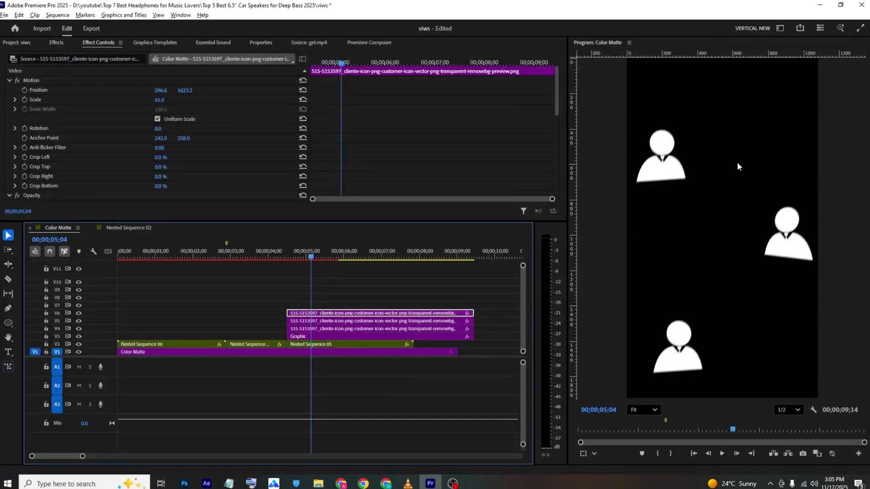
Step: Check the icon timing in get.mp4 and shift the three client icon clips about 10 frames later
{"action": "key", "text": "alt+Tab"}
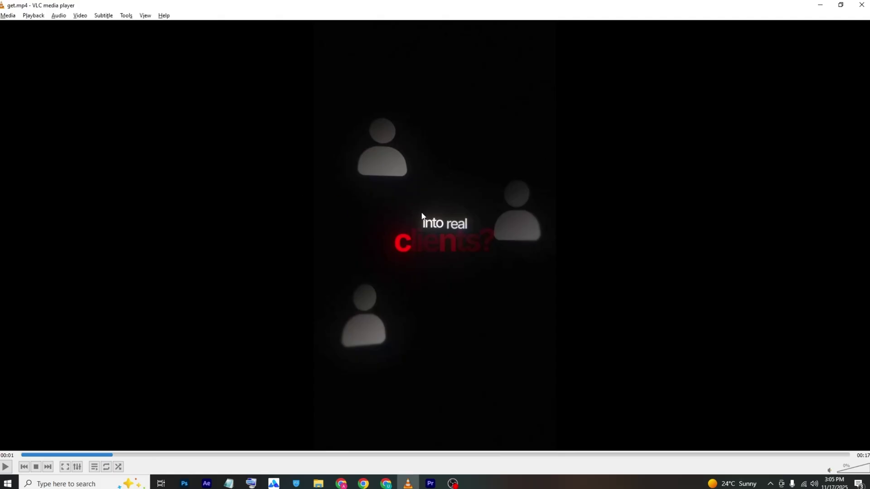
{"action": "key", "text": "space"}
{"action": "key", "text": "space"}
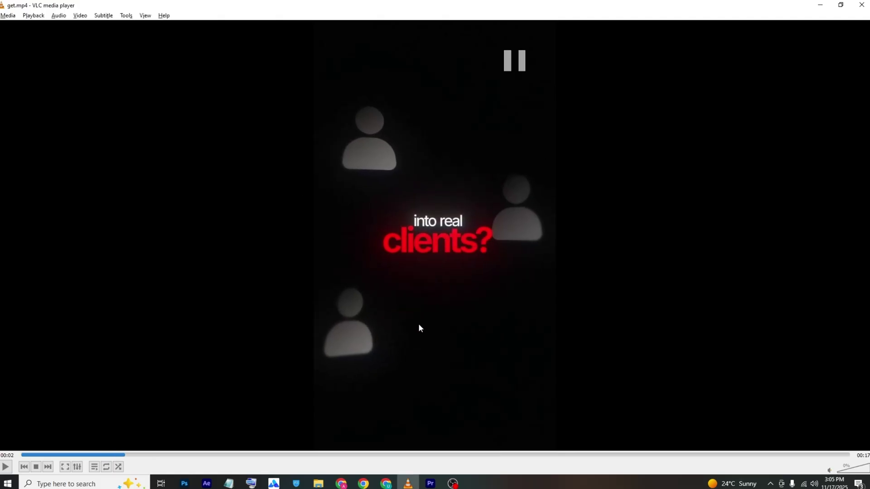
{"action": "left_click", "coordinate": [430, 484]}
{"action": "left_click", "coordinate": [320, 257]}
{"action": "left_click_drag", "start_coordinate": [320, 257], "coordinate": [330, 333]}
{"action": "left_click", "coordinate": [299, 257]}
{"action": "left_click", "coordinate": [291, 256]}
Step: Preview the icon entrance and move the three icon clips back about 4 frames
{"action": "key", "text": "space"}
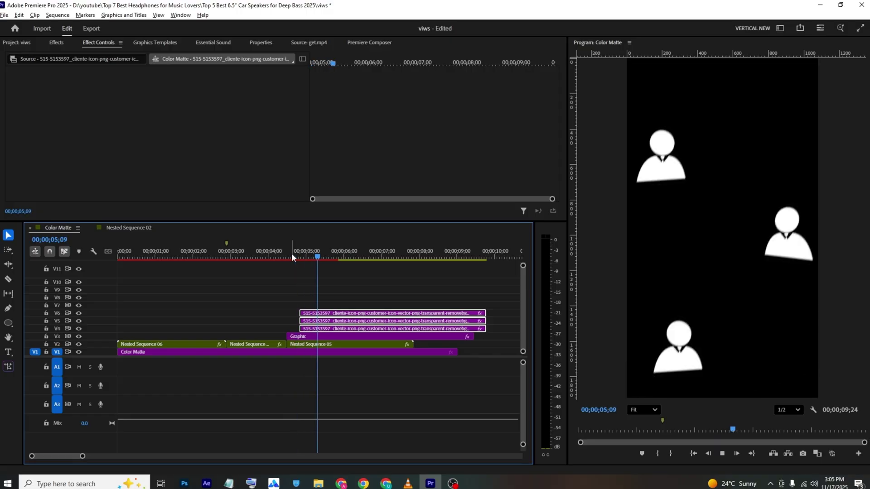
{"action": "key", "text": "space"}
{"action": "left_click_drag", "start_coordinate": [335, 319], "coordinate": [340, 328]}
{"action": "key", "text": "space"}
{"action": "left_click", "coordinate": [339, 277]}
Step: Check the following phone scene in get.mp4 and nest the Graphic and three client icon clips into one sequence
{"action": "key", "text": "alt+Tab"}
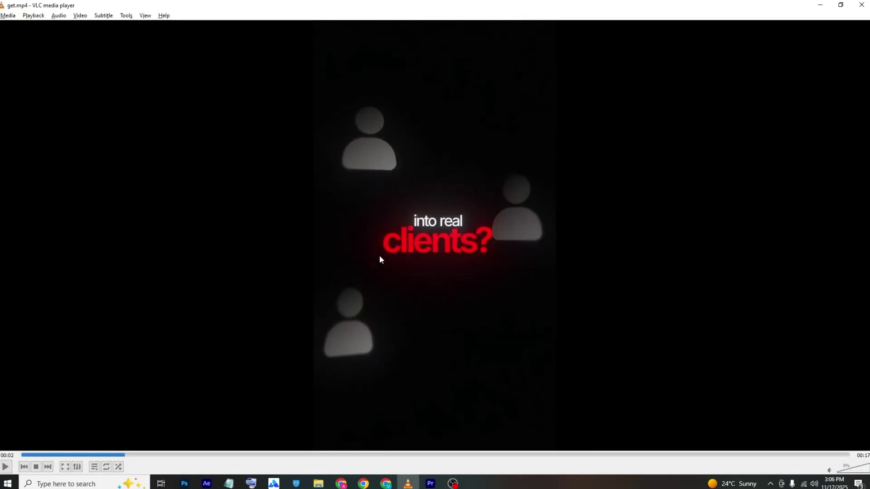
{"action": "left_click_drag", "start_coordinate": [115, 455], "coordinate": [151, 456]}
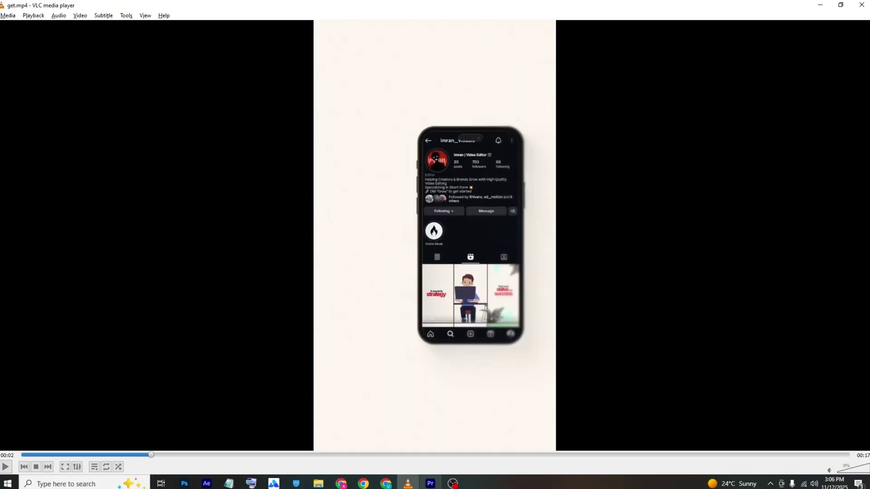
{"action": "left_click", "coordinate": [430, 483]}
{"action": "left_click", "coordinate": [343, 257]}
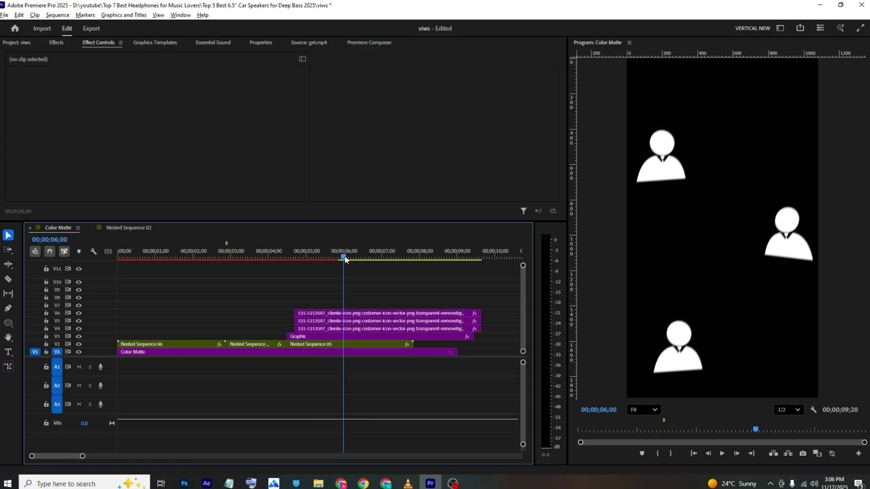
{"action": "left_click_drag", "start_coordinate": [373, 298], "coordinate": [392, 337]}
{"action": "right_click", "coordinate": [391, 336]}
{"action": "left_click", "coordinate": [418, 259]}
{"action": "key", "text": "Return"}
Step: Split Nested Sequence 07 at 00;00;06;00 and keyframe the second part's Position X from 540 to -124 at 00;00;06;18
{"action": "key", "text": "c"}
{"action": "left_click", "coordinate": [346, 337]}
{"action": "key", "text": "v"}
{"action": "left_click", "coordinate": [355, 338]}
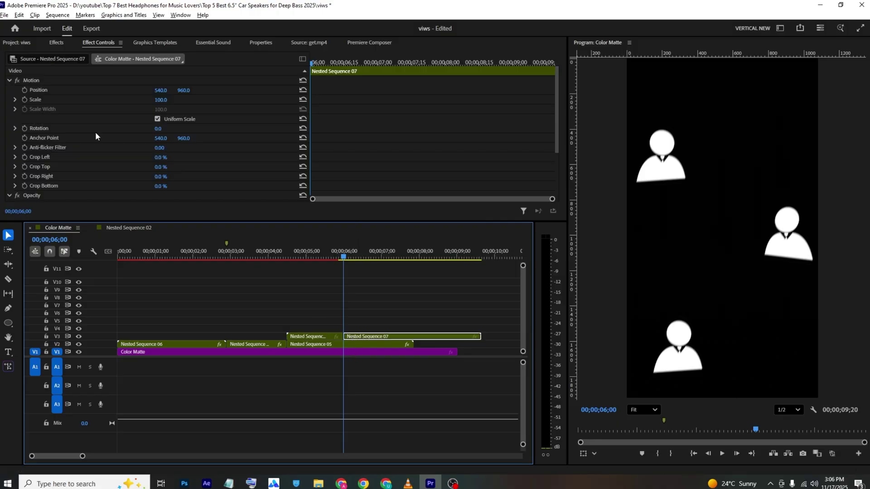
{"action": "left_click", "coordinate": [24, 90]}
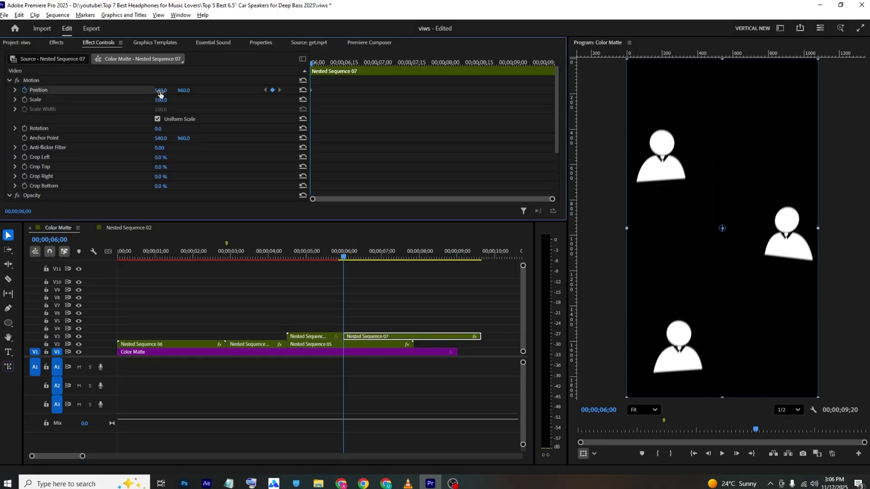
{"action": "left_click_drag", "start_coordinate": [325, 66], "coordinate": [350, 70]}
{"action": "mouse_move", "coordinate": [165, 90]}
{"action": "left_mouse_down"}
{"action": "mouse_move", "coordinate": [50, 90]}
{"action": "mouse_move", "coordinate": [165, 92]}
{"action": "left_mouse_up"}
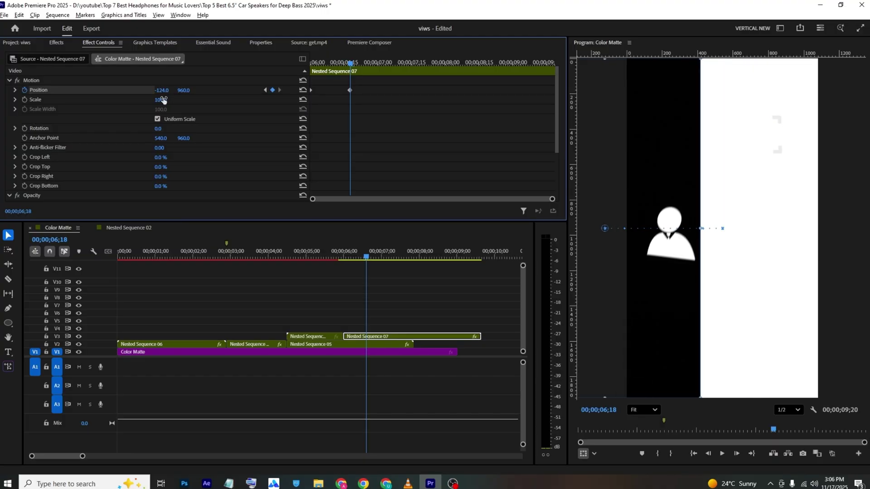
Step: Raise the second part of Nested Sequence 07 to V4, and move the black Graphic clip out of the nest into the Color Matte sequence
{"action": "left_click", "coordinate": [386, 334]}
{"action": "key", "text": "alt+Up"}
{"action": "double_click", "coordinate": [386, 332]}
{"action": "left_click", "coordinate": [188, 312]}
{"action": "key", "text": "ctrl+x"}
{"action": "left_click", "coordinate": [128, 229]}
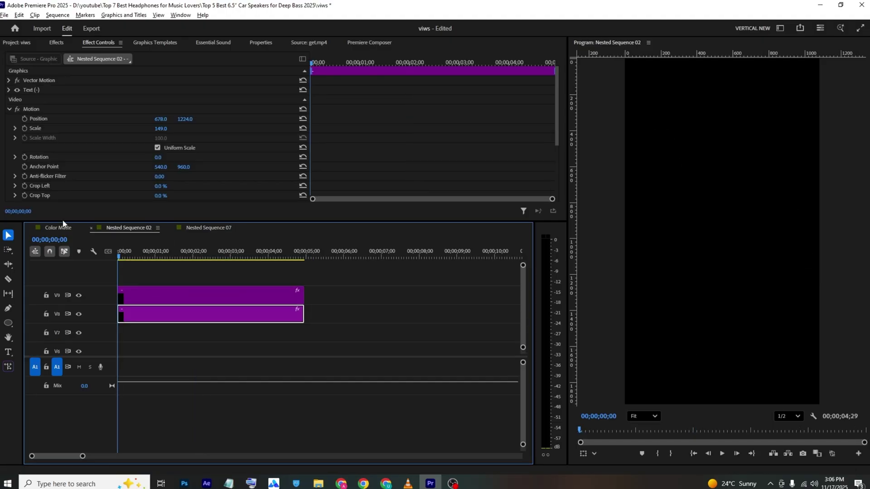
{"action": "left_click", "coordinate": [61, 227]}
{"action": "key", "text": "ctrl+v"}
Step: Align the Graphic clip on V3 under the sliding icons from 00;00;06;00, preview the motion, and save the project
{"action": "left_click_drag", "start_coordinate": [219, 247], "coordinate": [206, 260]}
{"action": "left_click_drag", "start_coordinate": [310, 337], "coordinate": [290, 338]}
{"action": "mouse_move", "coordinate": [279, 259]}
{"action": "left_mouse_down"}
{"action": "mouse_move", "coordinate": [319, 260]}
{"action": "mouse_move", "coordinate": [267, 269]}
{"action": "mouse_move", "coordinate": [294, 259]}
{"action": "left_mouse_up"}
{"action": "key", "text": "space"}
{"action": "key", "text": "space"}
{"action": "key", "text": "ctrl+s"}
Step: Split Nested Sequence 07 on V4 and the Graphic on V3 at 00;00;06;15, and delete the parts after the cuts
{"action": "key", "text": "c"}
{"action": "left_click", "coordinate": [294, 329]}
{"action": "key", "text": "v"}
{"action": "left_click", "coordinate": [302, 328]}
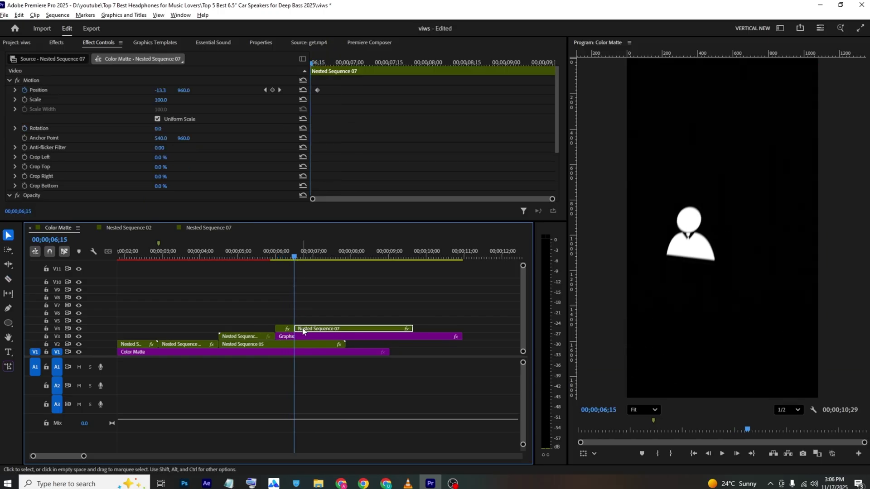
{"action": "key", "text": "Delete"}
{"action": "key", "text": "c"}
{"action": "left_click", "coordinate": [293, 338]}
{"action": "key", "text": "v"}
{"action": "left_click", "coordinate": [309, 336]}
{"action": "key", "text": "Delete"}
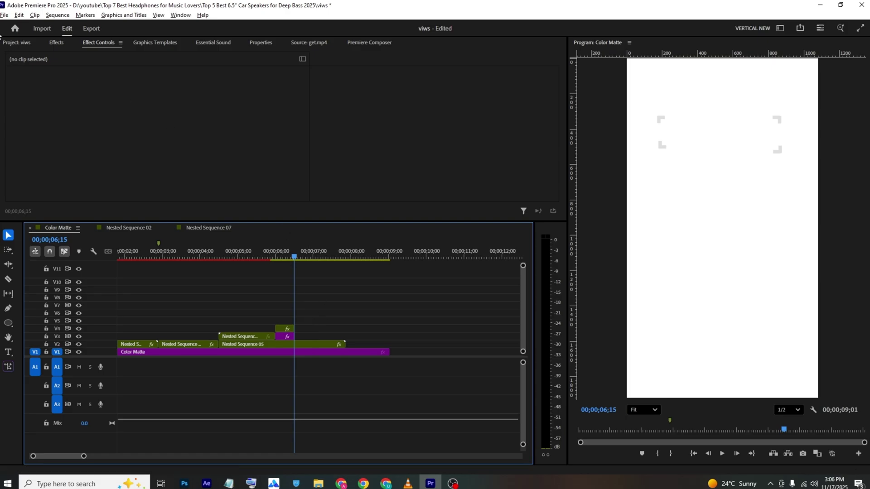
Step: Import the phone image s.png into the project and place it on V3 at 00;00;06;15
{"action": "left_click", "coordinate": [17, 42]}
{"action": "scroll", "coordinate": [254, 144], "scroll_direction": "up", "scroll_amount": 2}
{"action": "scroll", "coordinate": [159, 137], "scroll_direction": "down", "scroll_amount": 1}
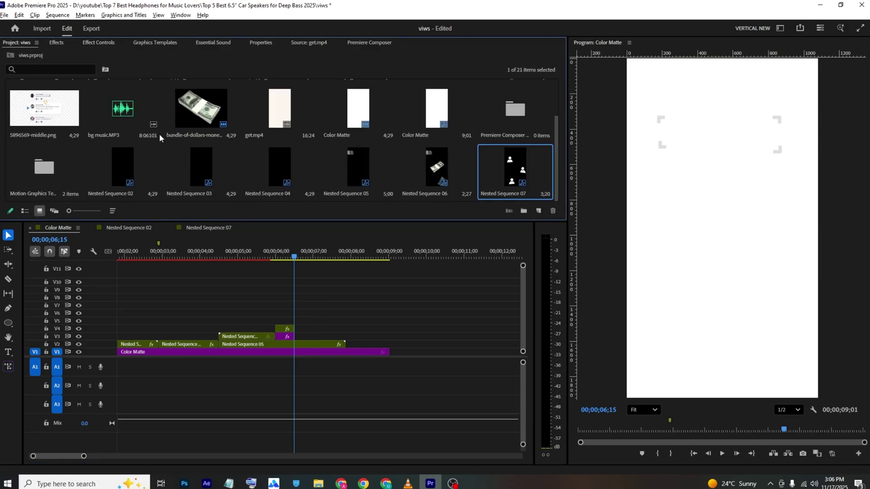
{"action": "double_click", "coordinate": [216, 199]}
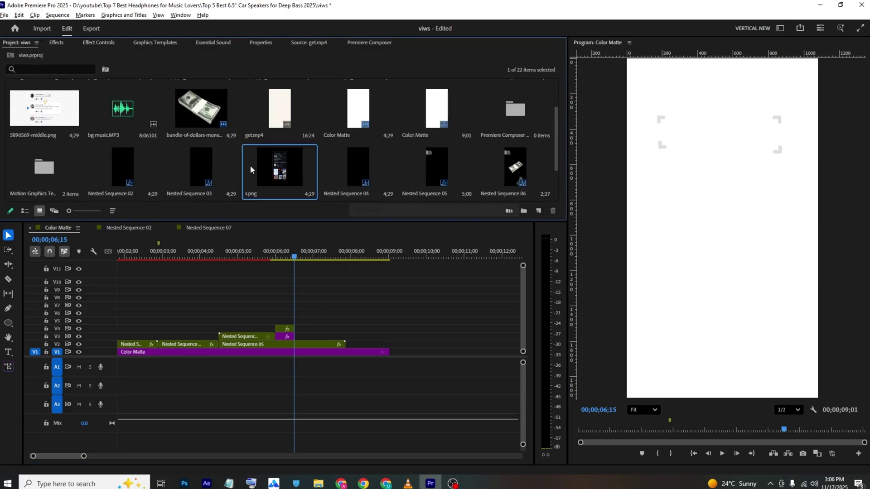
{"action": "left_click_drag", "start_coordinate": [250, 165], "coordinate": [295, 338]}
Step: Cut s.png at the end of Nested Sequence 05 and delete the remainder
{"action": "key", "text": "c"}
{"action": "left_click", "coordinate": [347, 338]}
{"action": "key", "text": "v"}
{"action": "left_click", "coordinate": [380, 338]}
{"action": "key", "text": "Delete"}
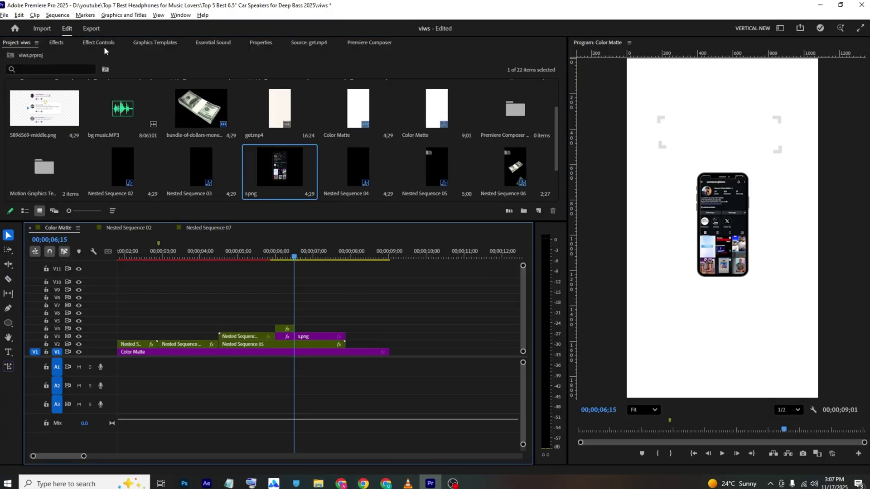
Step: Set the s.png phone's Scale to 208 and Position Y to 1017
{"action": "left_click", "coordinate": [103, 44]}
{"action": "left_click", "coordinate": [313, 337]}
{"action": "left_click_drag", "start_coordinate": [159, 104], "coordinate": [210, 90]}
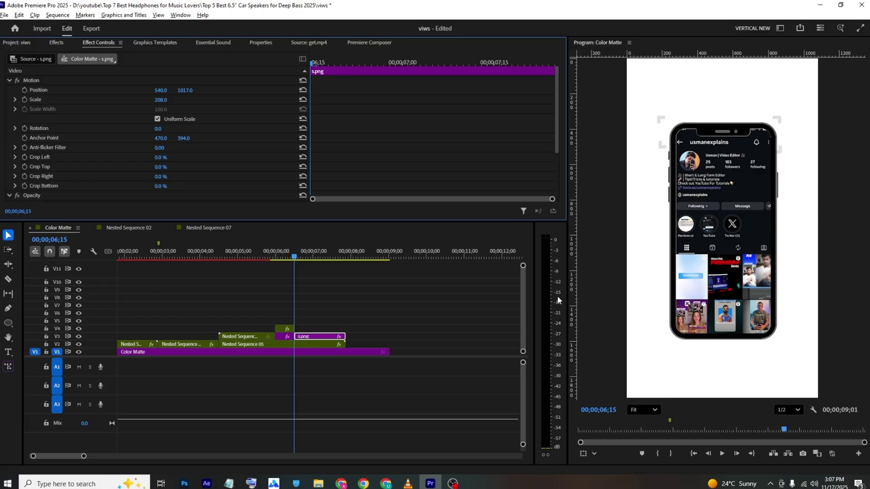
Step: Switch to the Canva phone design, add a second phone frame beside the first, and fill it with the uploaded profile screenshot
{"action": "key", "text": "alt+Tab"}
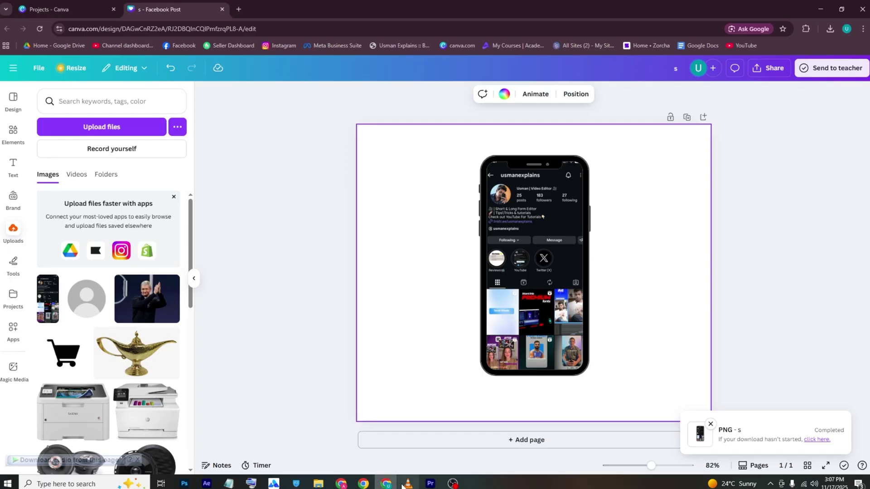
{"action": "left_click", "coordinate": [13, 133]}
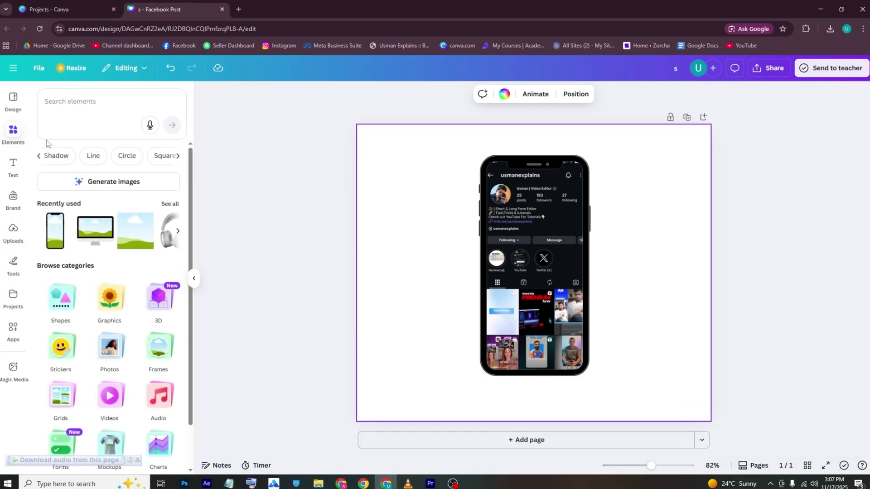
{"action": "left_click_drag", "start_coordinate": [47, 229], "coordinate": [360, 164]}
{"action": "left_click_drag", "start_coordinate": [423, 250], "coordinate": [435, 262]}
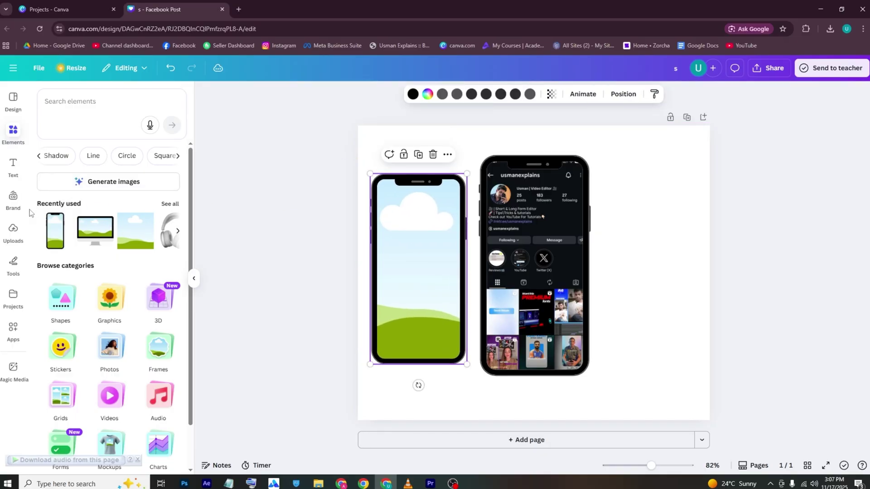
{"action": "left_click", "coordinate": [20, 243]}
{"action": "left_click", "coordinate": [77, 174]}
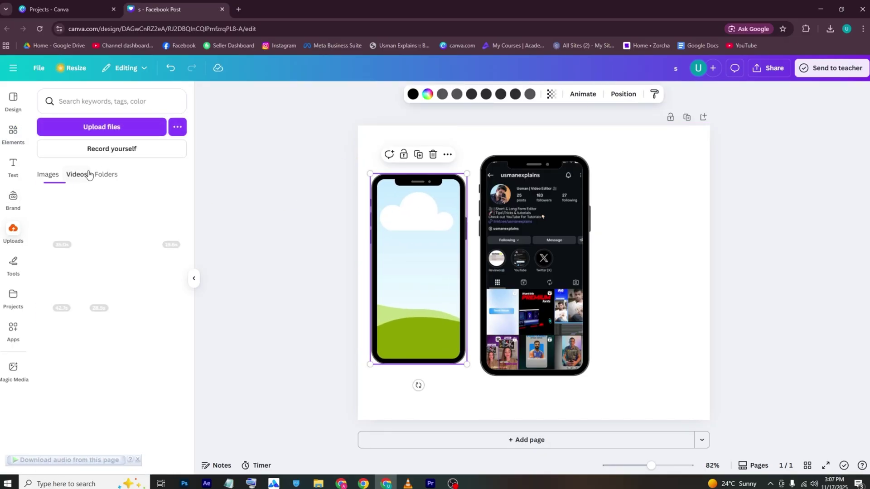
{"action": "left_click", "coordinate": [47, 174]}
{"action": "left_click_drag", "start_coordinate": [48, 299], "coordinate": [412, 231]}
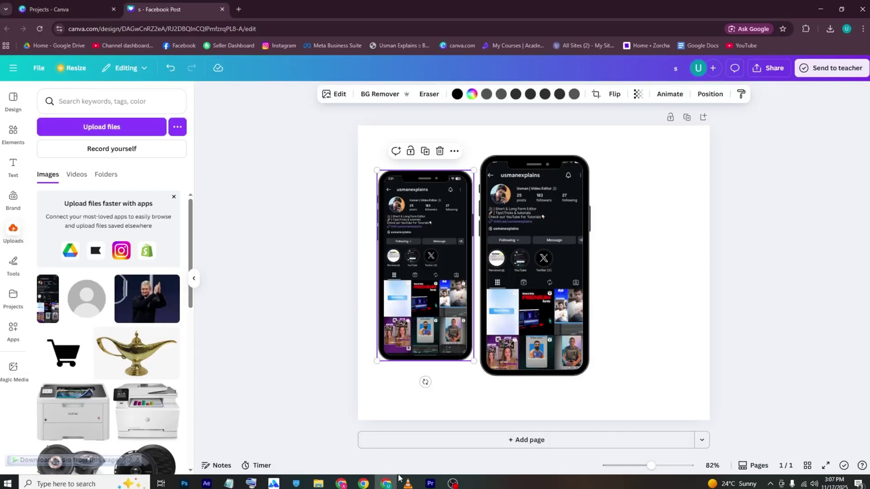
Step: Check the phone's entrance in get.mp4, keyframe s.png's Position X in Premiere Pro from 1477.8 to 540, and save
{"action": "left_click", "coordinate": [341, 483]}
{"action": "left_click", "coordinate": [386, 483]}
{"action": "left_click", "coordinate": [408, 483]}
{"action": "left_click_drag", "start_coordinate": [142, 456], "coordinate": [169, 456]}
{"action": "key", "text": "alt+Tab"}
{"action": "key", "text": "alt+Tab"}
{"action": "left_click", "coordinate": [24, 89]}
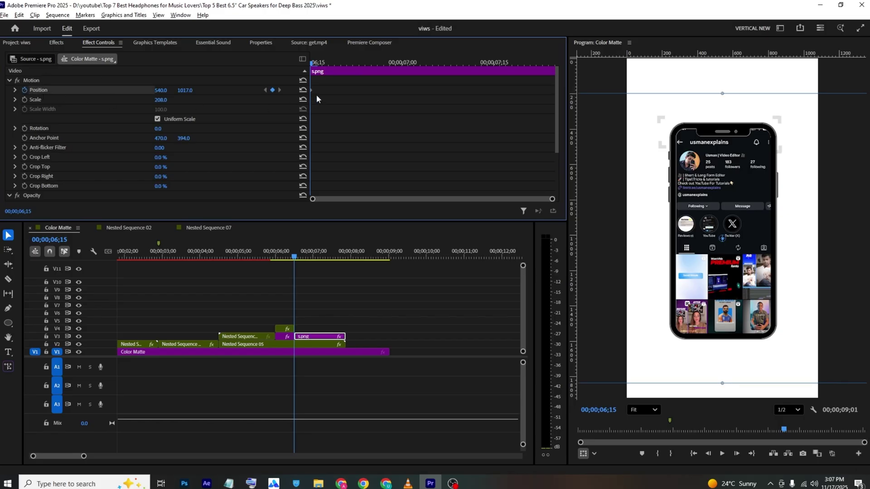
{"action": "left_click_drag", "start_coordinate": [312, 90], "coordinate": [340, 90]}
{"action": "left_click_drag", "start_coordinate": [160, 91], "coordinate": [584, 91]}
{"action": "key", "text": "ctrl+s"}
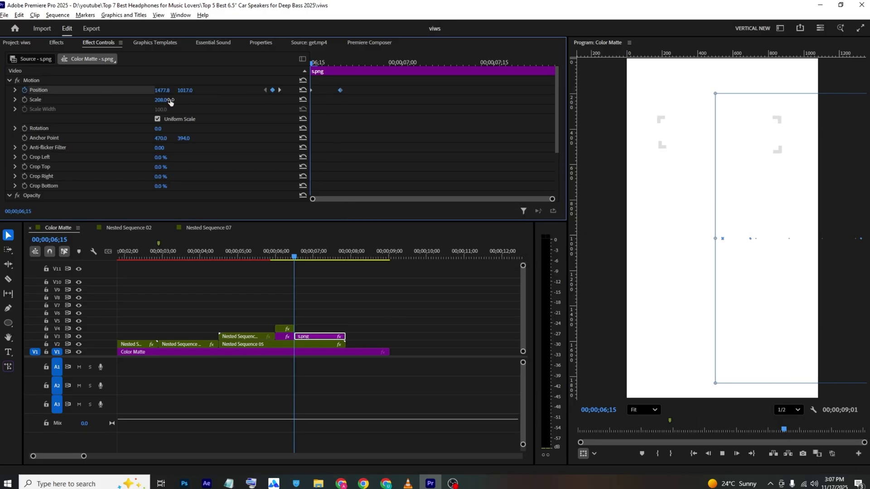
Step: Preview the slide-in, move the end Position keyframe to about 00;00;07;15, and extend s.png to about 00;00;10;23
{"action": "key", "text": "space"}
{"action": "key", "text": "space"}
{"action": "left_click_drag", "start_coordinate": [376, 97], "coordinate": [494, 101]}
{"action": "left_click_drag", "start_coordinate": [346, 336], "coordinate": [454, 338]}
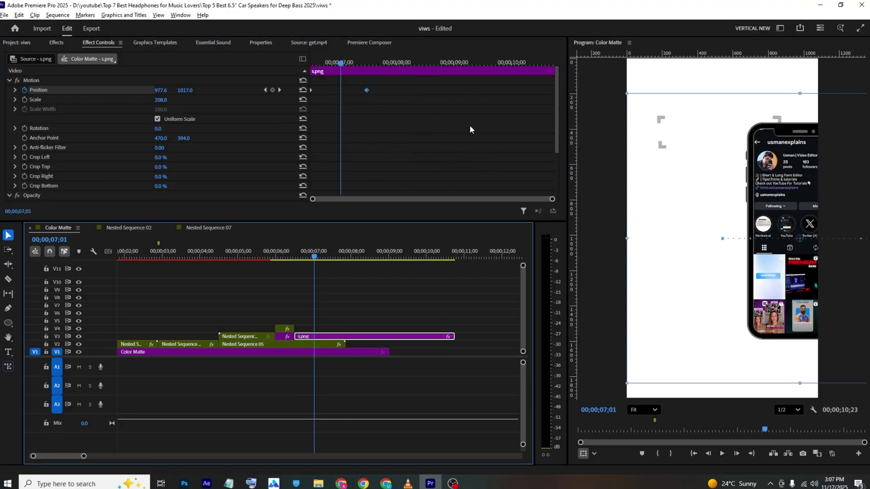
Step: Ease s.png's Position keyframes, reshape the velocity curve for a fast start and slow finish, and preview the slide-in
{"action": "right_click", "coordinate": [367, 90]}
{"action": "mouse_move", "coordinate": [417, 178]}
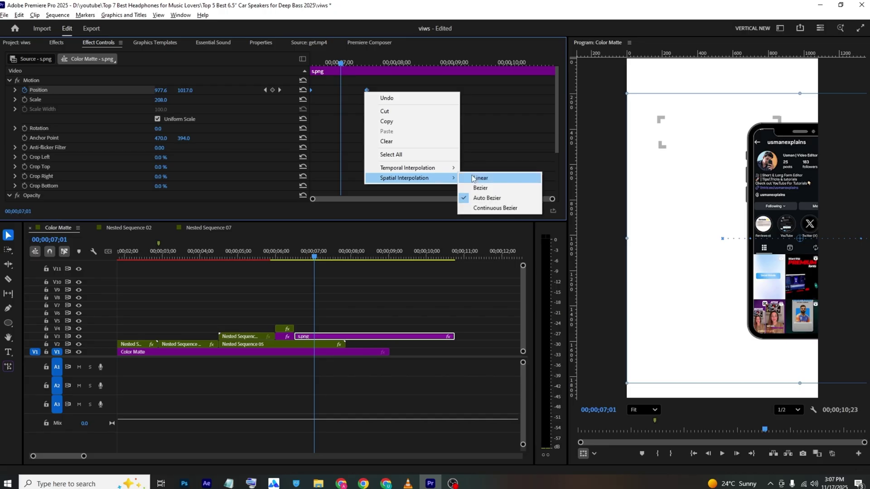
{"action": "left_click", "coordinate": [481, 221]}
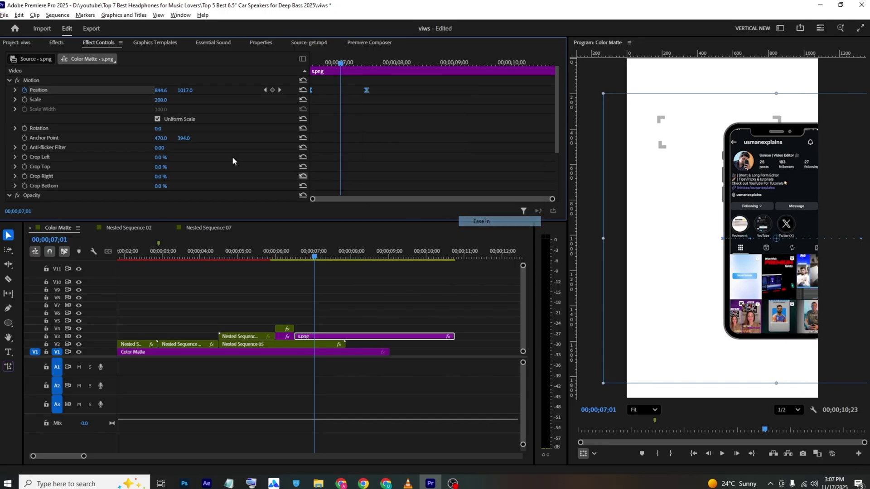
{"action": "left_click", "coordinate": [16, 90]}
{"action": "left_click_drag", "start_coordinate": [313, 105], "coordinate": [339, 118]}
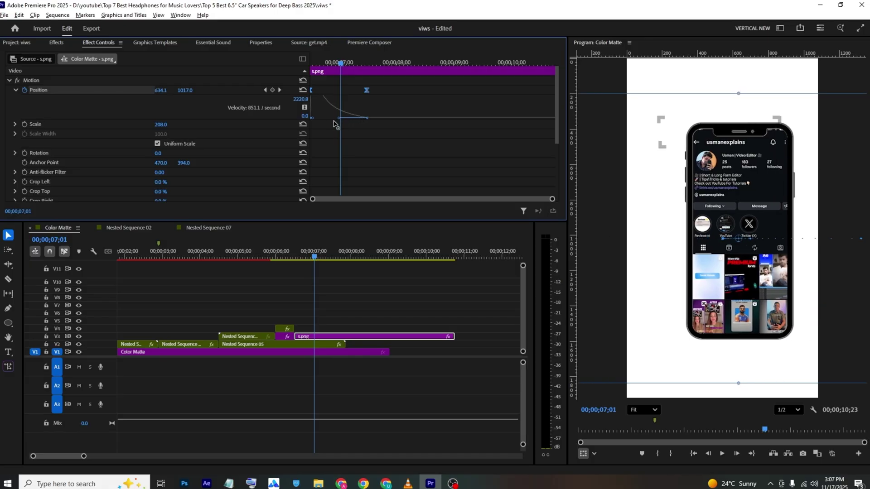
{"action": "left_click_drag", "start_coordinate": [336, 62], "coordinate": [270, 72]}
{"action": "key", "text": "space"}
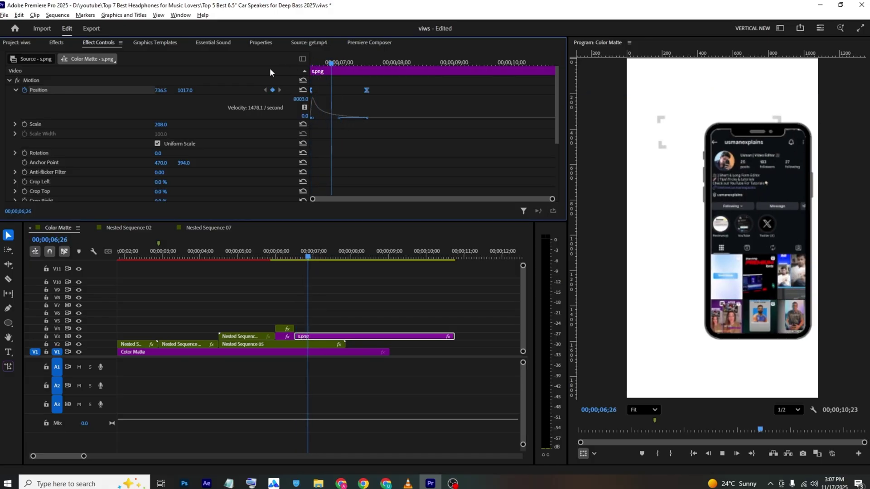
{"action": "key", "text": "space"}
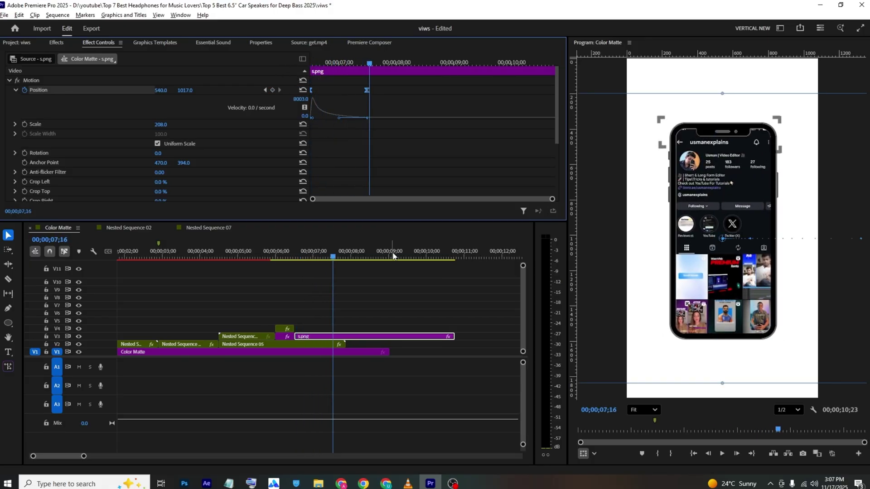
Step: Check the curved line in get.mp4, add twist line.png on V4 above s.png, and set its Scale to 205
{"action": "left_click", "coordinate": [408, 483]}
{"action": "key", "text": "alt+Tab"}
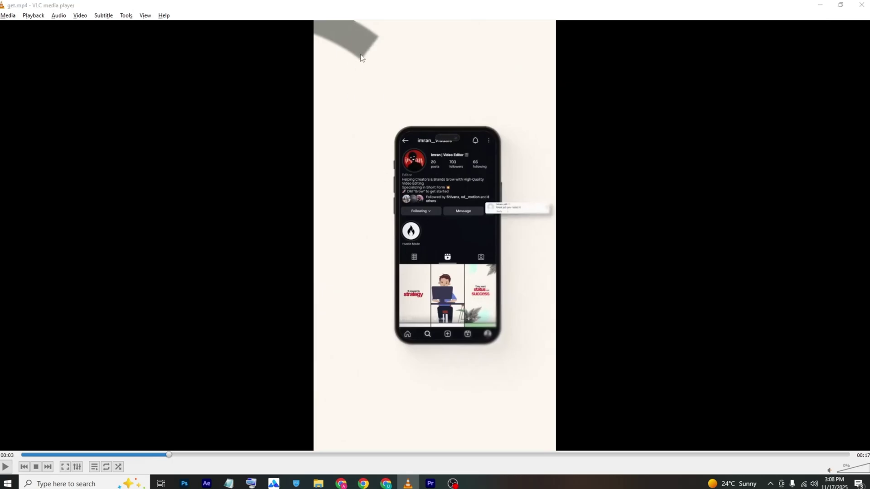
{"action": "left_click", "coordinate": [23, 44]}
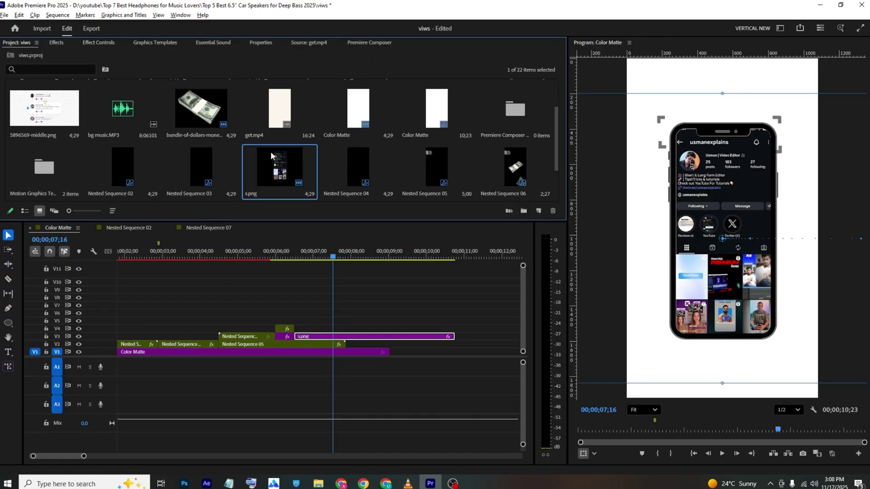
{"action": "scroll", "coordinate": [195, 151], "scroll_direction": "up", "scroll_amount": 2}
{"action": "left_click", "coordinate": [342, 104]}
{"action": "left_click_drag", "start_coordinate": [320, 228], "coordinate": [299, 329]}
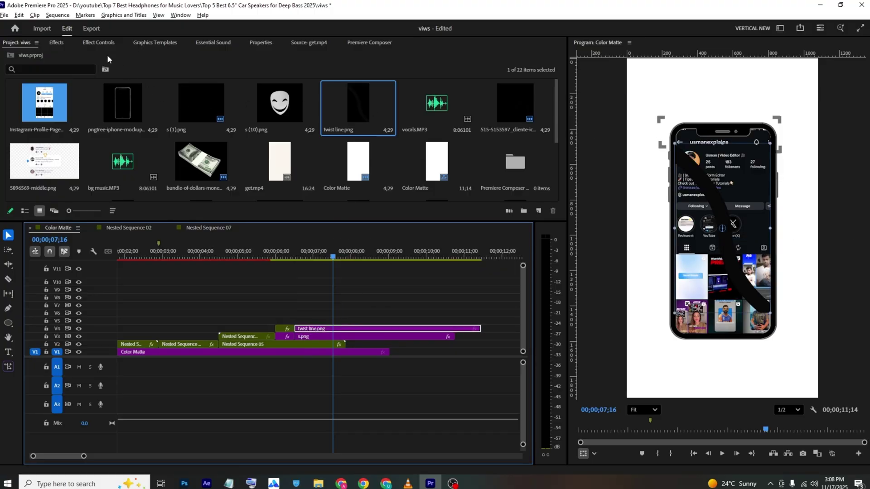
{"action": "left_click", "coordinate": [101, 43]}
{"action": "left_click_drag", "start_coordinate": [170, 104], "coordinate": [217, 105]}
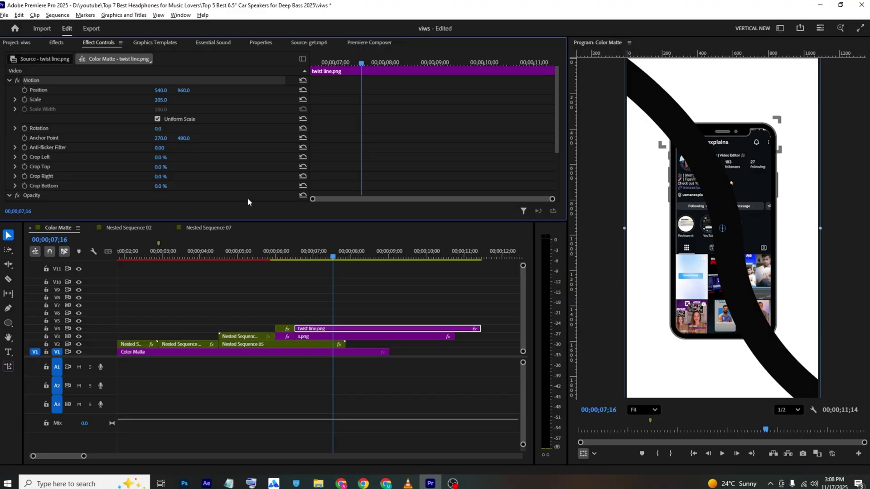
Step: Recheck the line in get.mp4 and apply the Tint effect to twist line.png
{"action": "key", "text": "alt+Tab"}
{"action": "key", "text": "space"}
{"action": "key", "text": "space"}
{"action": "key", "text": "alt+Tab"}
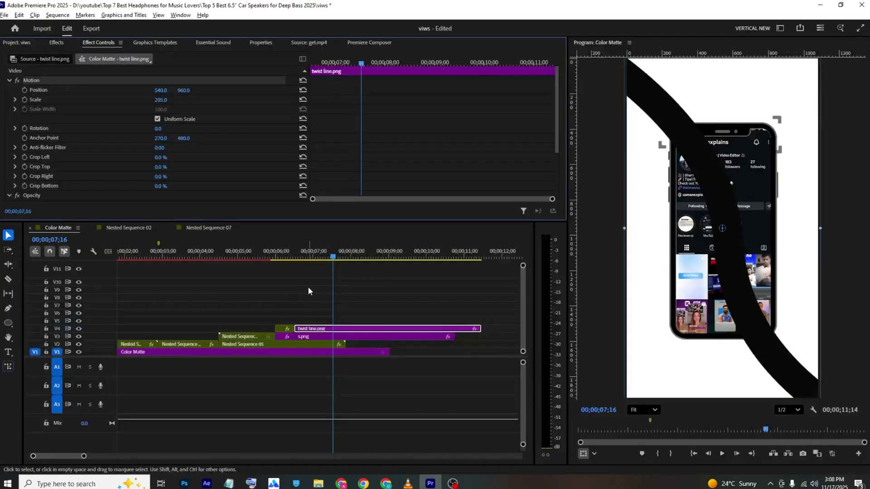
{"action": "left_click", "coordinate": [55, 42]}
{"action": "double_click", "coordinate": [51, 58]}
{"action": "type", "text": "tint"}
{"action": "left_click", "coordinate": [46, 137]}
{"action": "left_click_drag", "start_coordinate": [167, 190], "coordinate": [328, 330]}
Step: Set the Tint's Map Black To color to dark grey and move twist line.png to V3 beneath s.png
{"action": "left_click", "coordinate": [93, 42]}
{"action": "scroll", "coordinate": [121, 111], "scroll_direction": "down", "scroll_amount": 5}
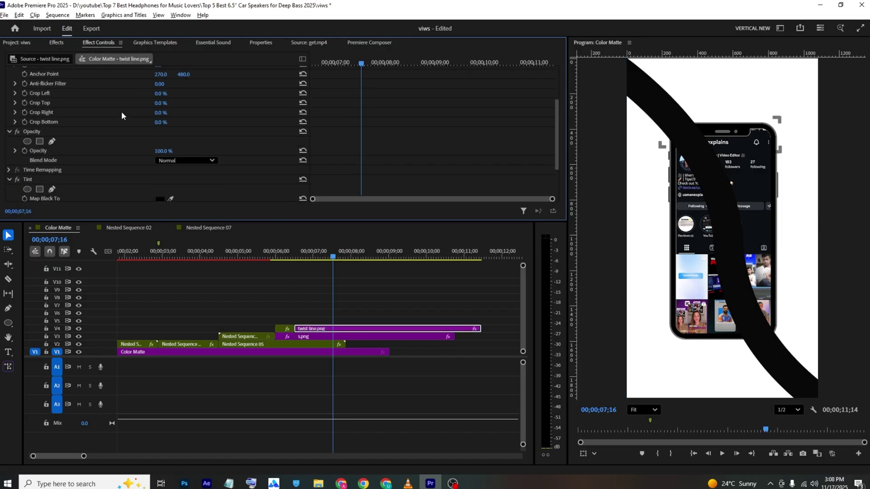
{"action": "left_click", "coordinate": [160, 147]}
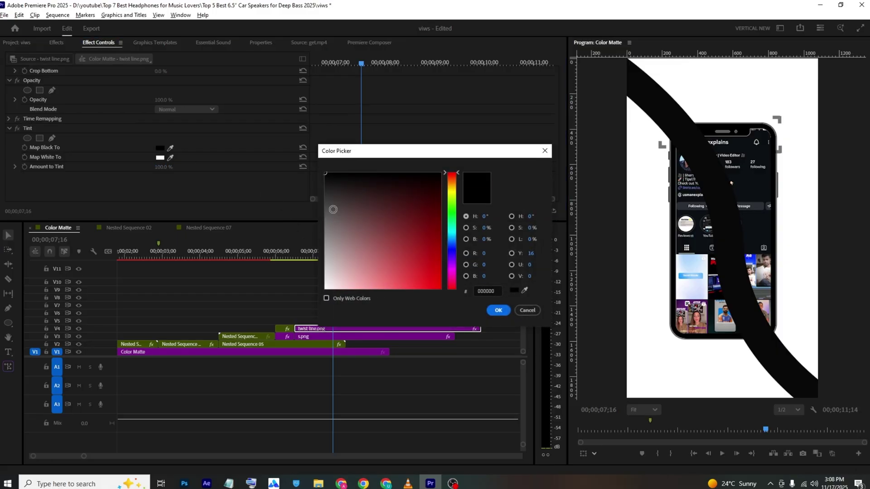
{"action": "left_click_drag", "start_coordinate": [333, 210], "coordinate": [319, 198]}
{"action": "left_click", "coordinate": [496, 309]}
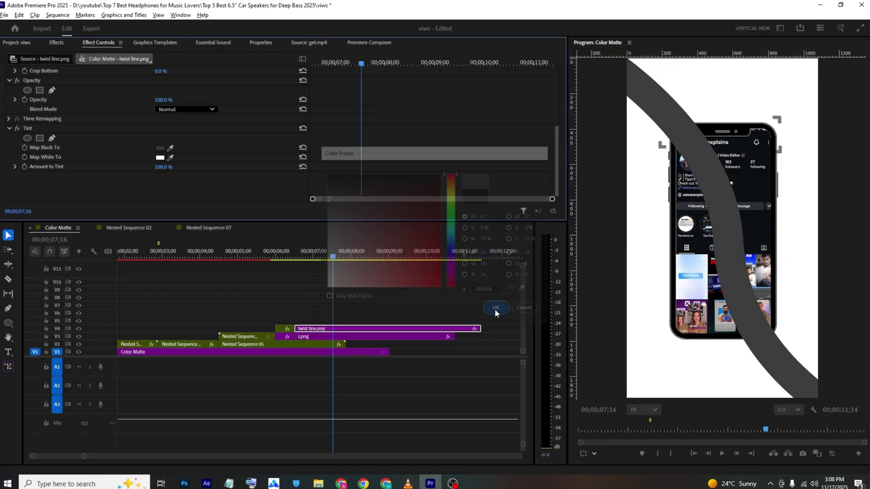
{"action": "mouse_move", "coordinate": [306, 336]}
{"action": "left_mouse_down"}
{"action": "mouse_move", "coordinate": [314, 320]}
{"action": "mouse_move", "coordinate": [317, 340]}
{"action": "mouse_move", "coordinate": [320, 321]}
{"action": "mouse_move", "coordinate": [315, 340]}
{"action": "left_mouse_up"}
{"action": "left_click", "coordinate": [317, 337]}
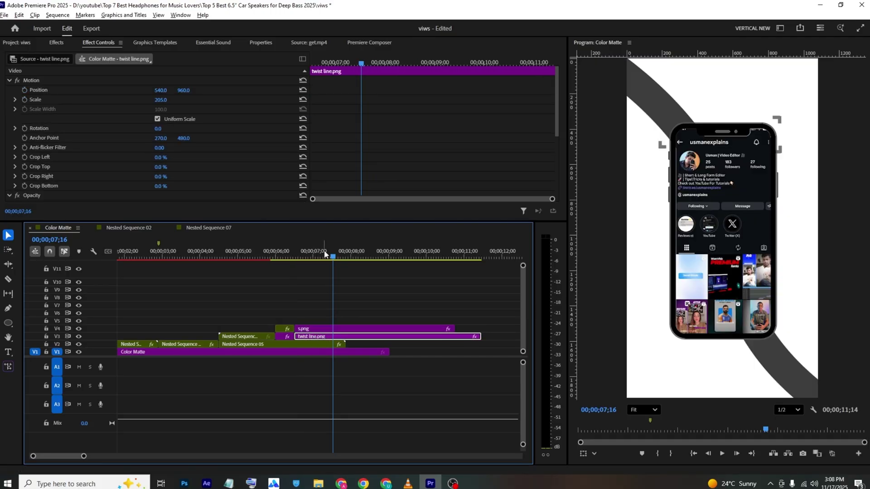
Step: Try scaling twist line.png's height and width separately with Uniform Scale turned off
{"action": "left_click_drag", "start_coordinate": [325, 251], "coordinate": [301, 251]}
{"action": "left_click", "coordinate": [156, 119]}
{"action": "mouse_move", "coordinate": [160, 109]}
{"action": "left_mouse_down"}
{"action": "mouse_move", "coordinate": [281, 109]}
{"action": "mouse_move", "coordinate": [141, 99]}
{"action": "mouse_move", "coordinate": [167, 101]}
{"action": "left_mouse_up"}
{"action": "key", "text": "ctrl+z"}
{"action": "key", "text": "ctrl+z"}
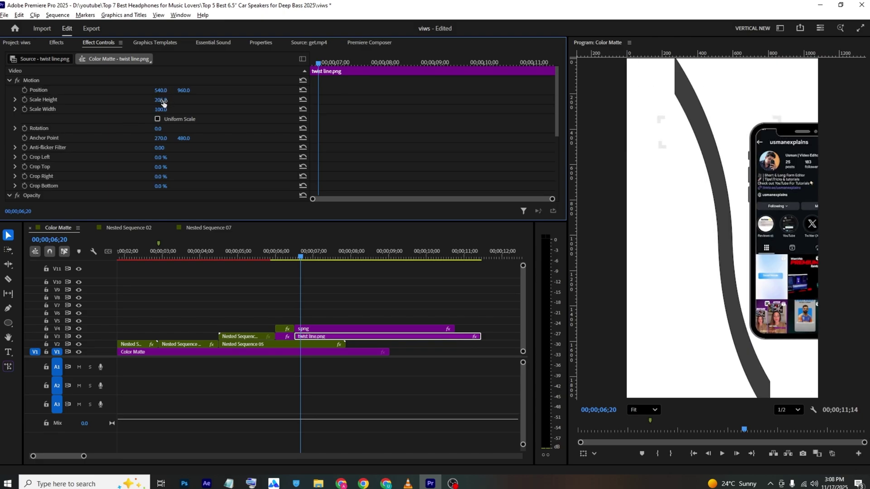
{"action": "key", "text": "ctrl+z"}
Step: Draw a four-point Opacity mask on twist line.png that encloses the whole curved line across the frame
{"action": "scroll", "coordinate": [251, 129], "scroll_direction": "down", "scroll_amount": 5}
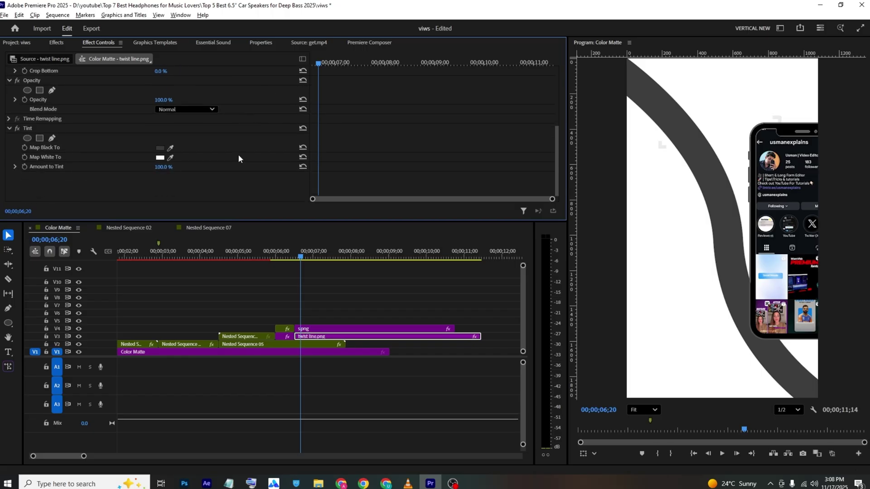
{"action": "scroll", "coordinate": [34, 120], "scroll_direction": "up", "scroll_amount": 1}
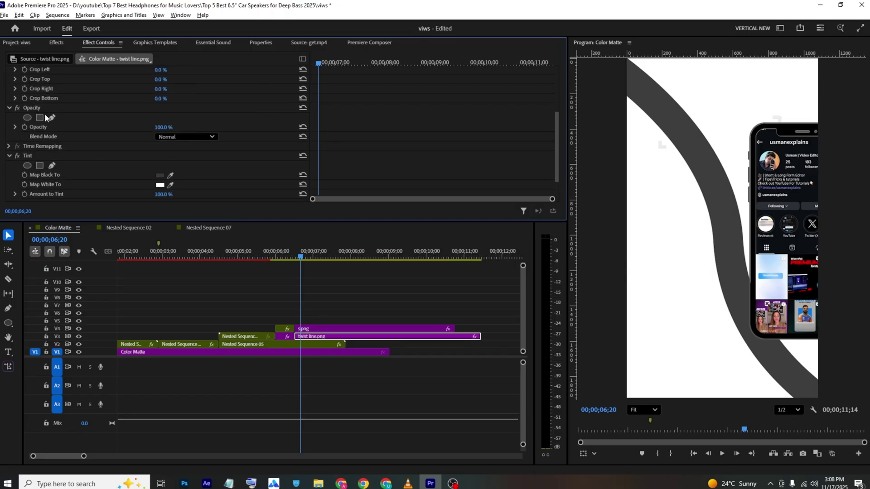
{"action": "scroll", "coordinate": [52, 120], "scroll_direction": "up", "scroll_amount": 3}
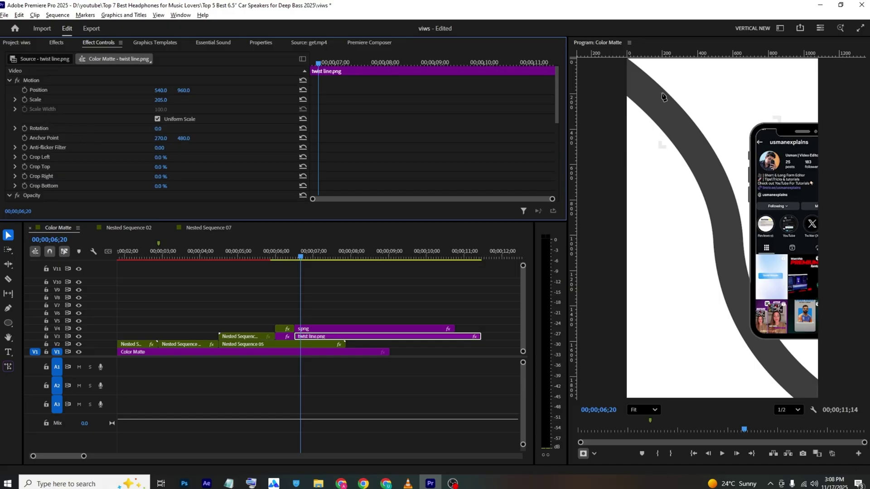
{"action": "left_click", "coordinate": [592, 63]}
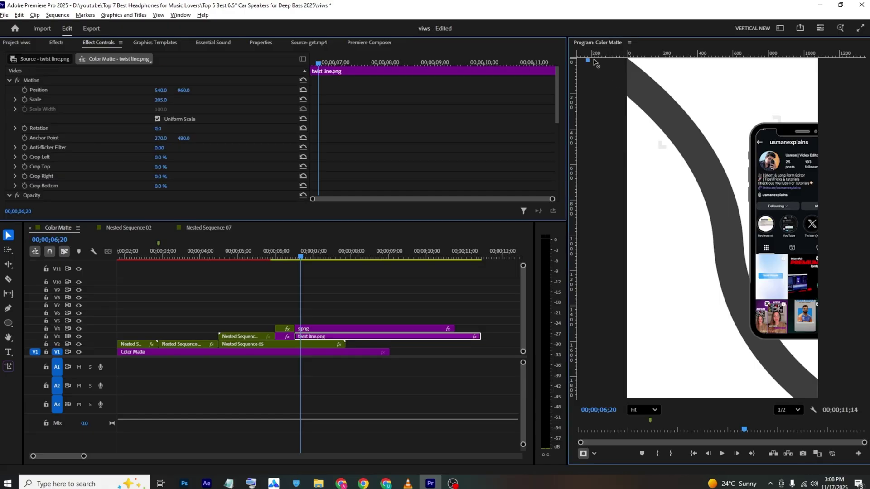
{"action": "left_click", "coordinate": [835, 60]}
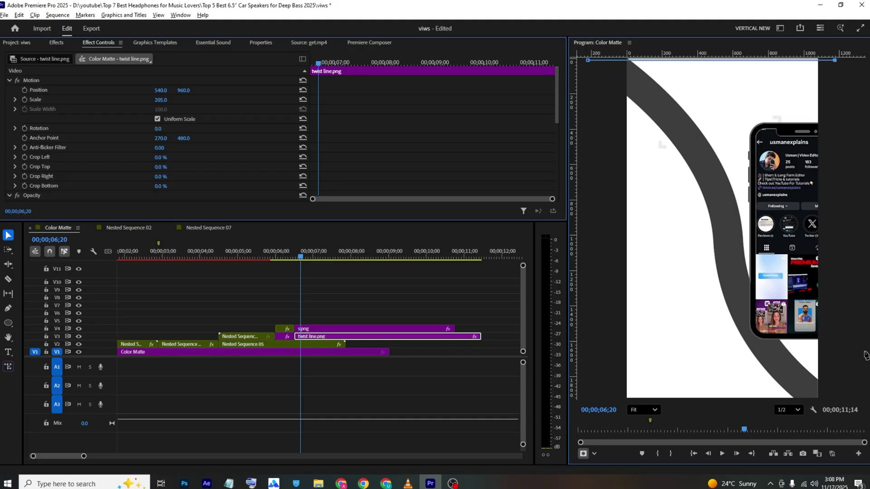
{"action": "left_click", "coordinate": [838, 397]}
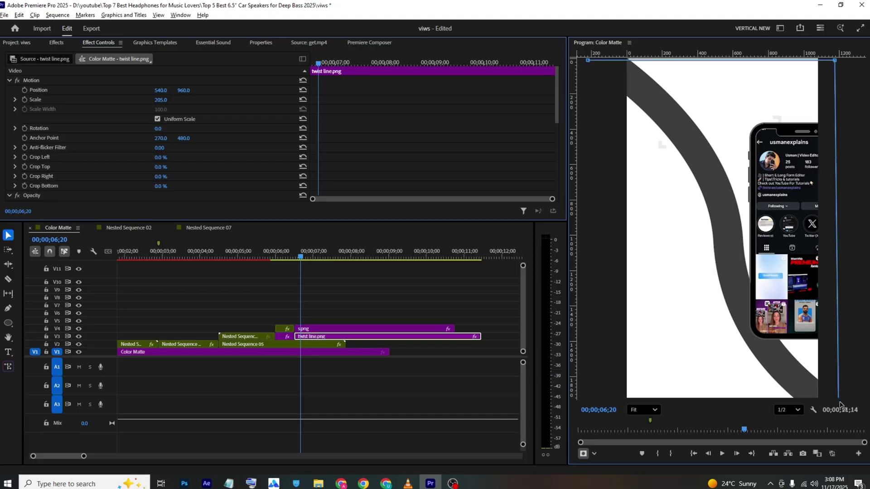
{"action": "left_click", "coordinate": [588, 61]}
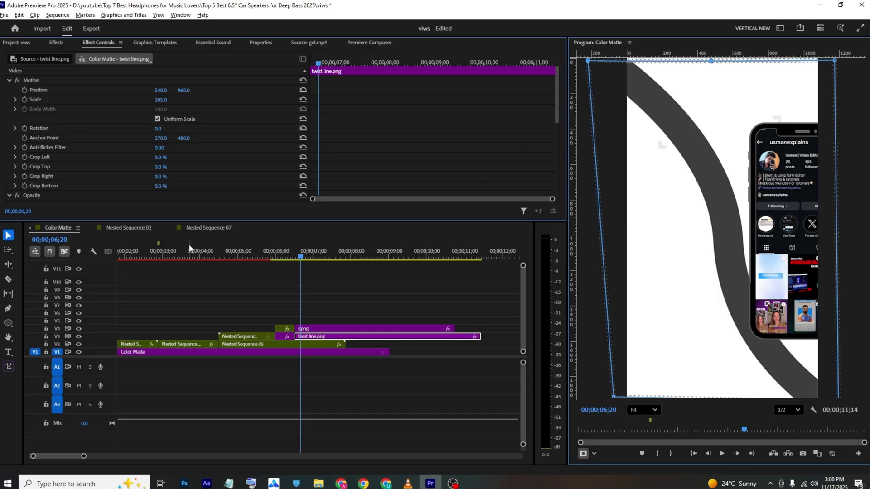
Step: Keyframe the Mask Path, set Mask Feather to 0, and move the keyframe to about 00;00;07;24
{"action": "scroll", "coordinate": [54, 166], "scroll_direction": "down", "scroll_amount": 5}
{"action": "scroll", "coordinate": [28, 128], "scroll_direction": "up", "scroll_amount": 3}
{"action": "left_click", "coordinate": [32, 105]}
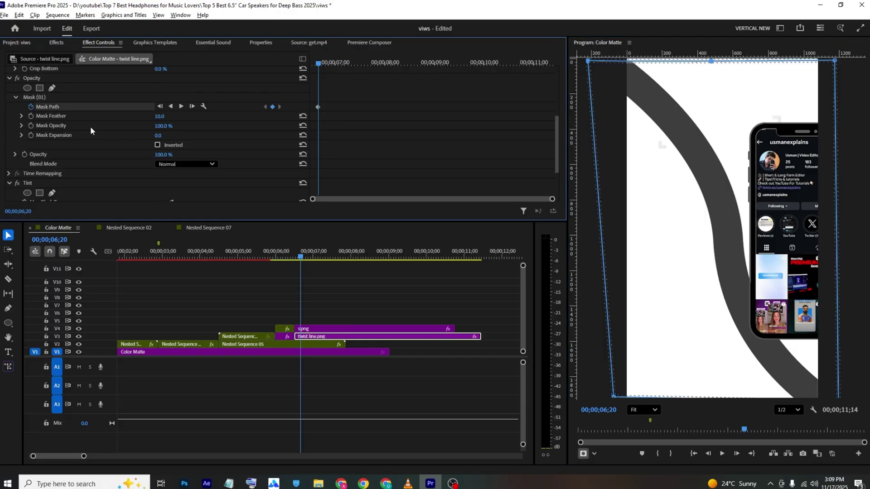
{"action": "left_click_drag", "start_coordinate": [159, 117], "coordinate": [136, 117]}
{"action": "left_click_drag", "start_coordinate": [317, 107], "coordinate": [376, 107]}
Step: At 00;00;06;15, reshape the mask beyond the frame's upper-left corner to hide the line, preview the reveal, and select both Mask Path keyframes
{"action": "key", "text": "shift+Left"}
{"action": "left_click", "coordinate": [80, 98]}
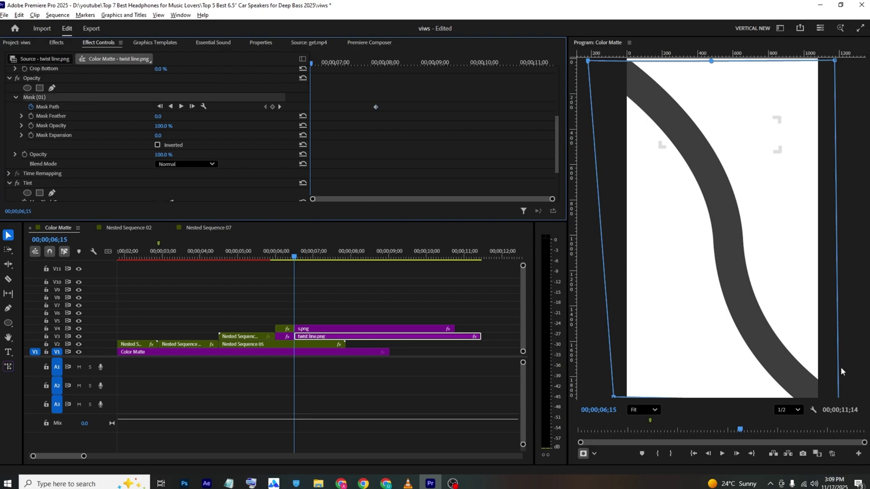
{"action": "scroll", "coordinate": [725, 172], "scroll_direction": "down", "scroll_amount": 1}
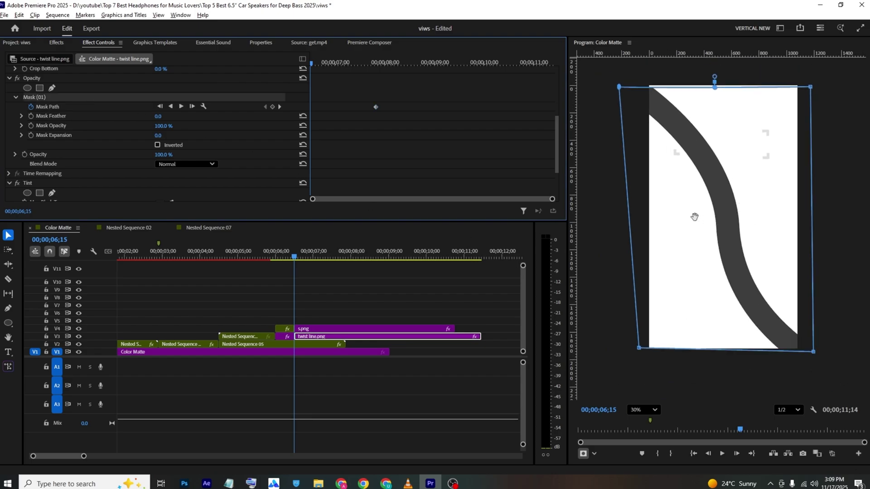
{"action": "left_click_drag", "start_coordinate": [814, 353], "coordinate": [777, 240]}
{"action": "left_click_drag", "start_coordinate": [639, 348], "coordinate": [623, 241]}
{"action": "left_click_drag", "start_coordinate": [778, 243], "coordinate": [621, 57]}
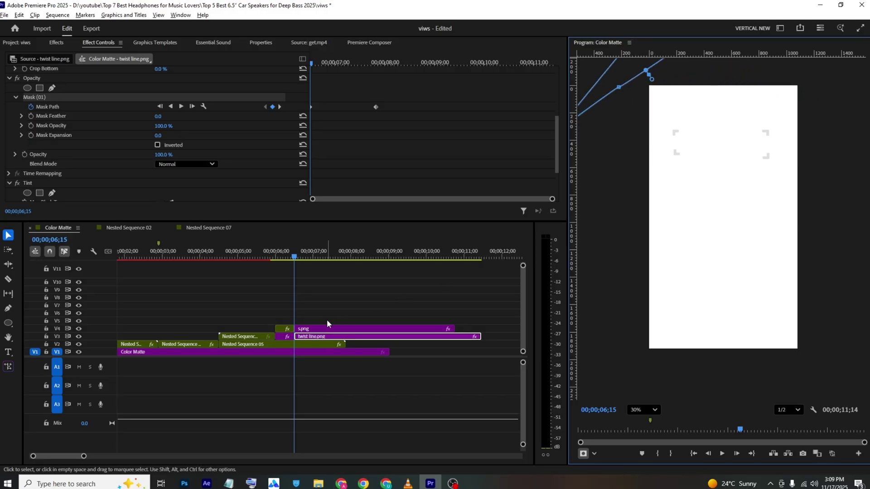
{"action": "key", "text": "space"}
{"action": "key", "text": "space"}
{"action": "left_click_drag", "start_coordinate": [387, 96], "coordinate": [254, 128]}
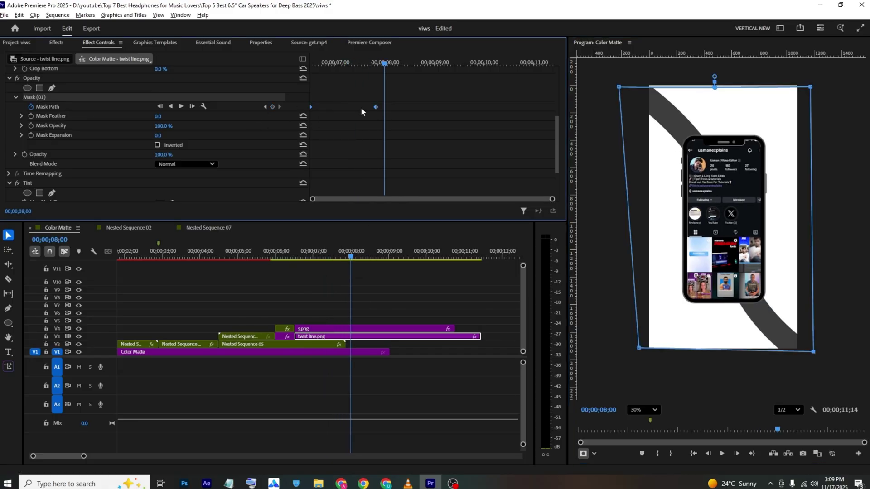
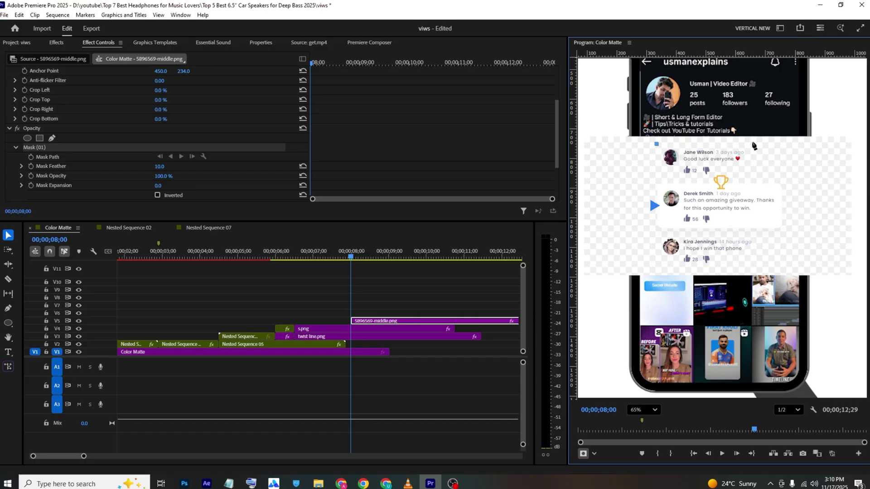
Step: Finish the Opacity mask around the uppermost comment in 5896569-middle.png and remove the mask's feather
{"action": "left_click", "coordinate": [753, 144]}
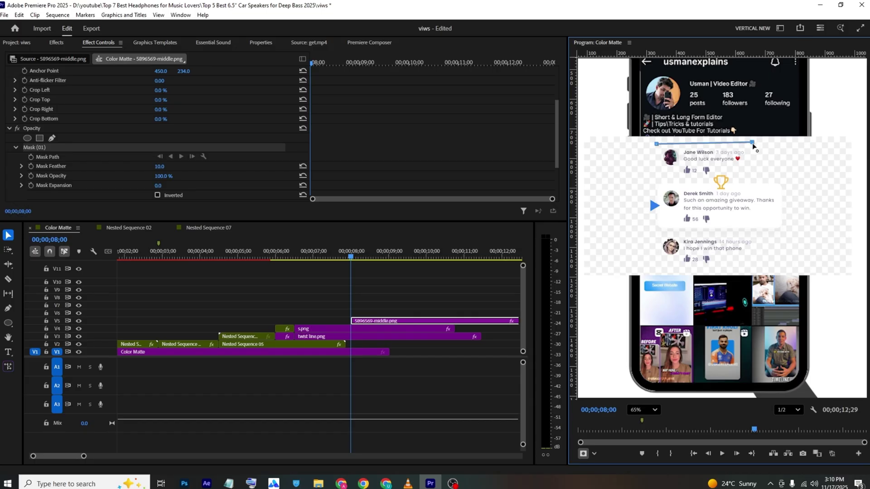
{"action": "left_click", "coordinate": [754, 171]}
{"action": "left_click", "coordinate": [656, 173]}
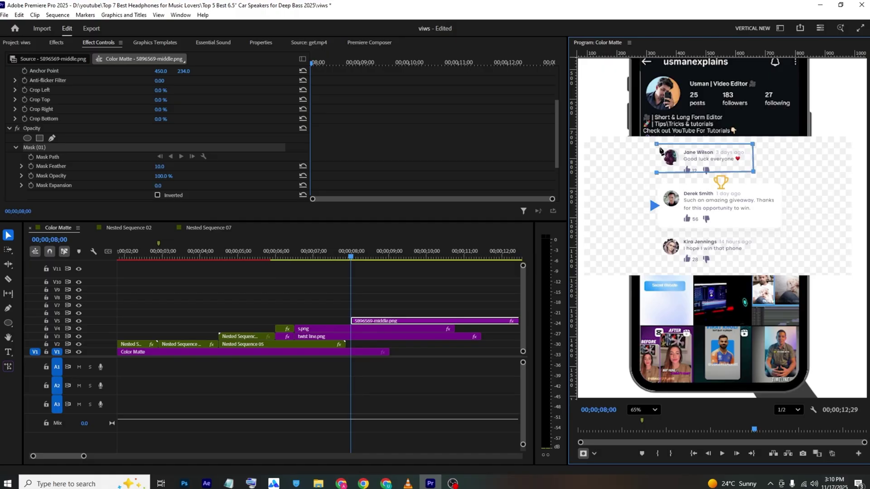
{"action": "left_click", "coordinate": [657, 145]}
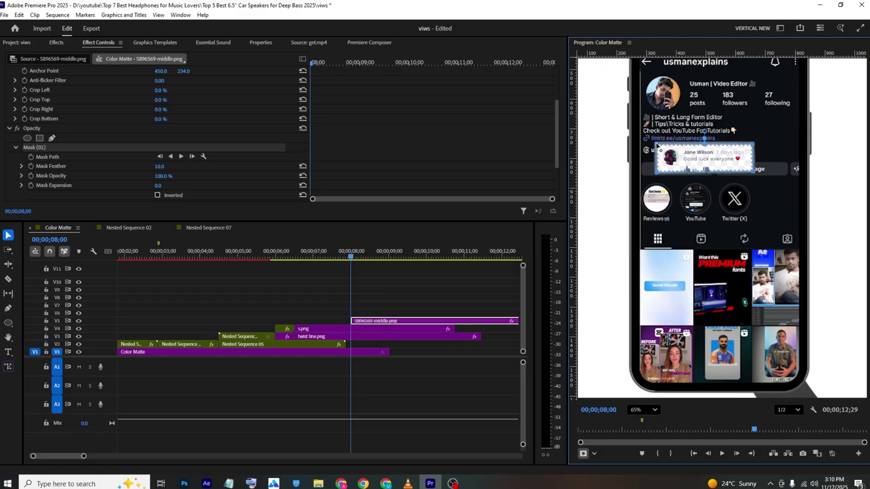
{"action": "scroll", "coordinate": [153, 180], "scroll_direction": "up", "scroll_amount": 1}
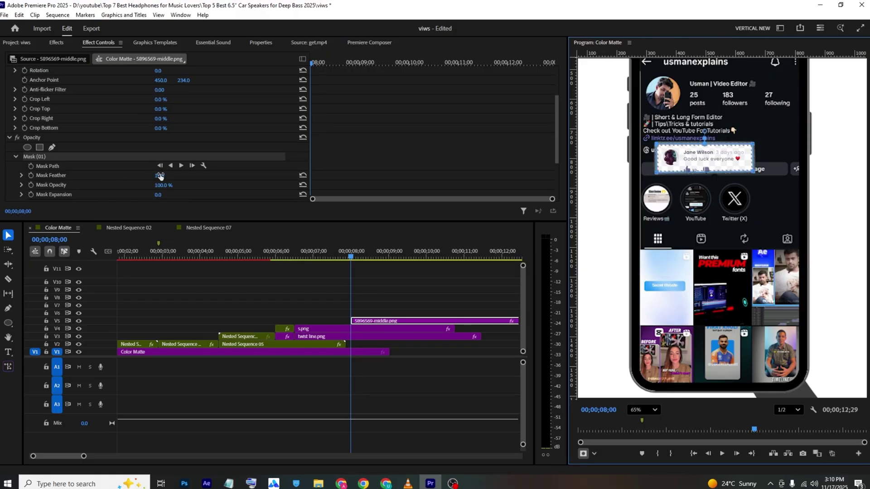
{"action": "left_click_drag", "start_coordinate": [161, 176], "coordinate": [150, 176]}
Step: Move the 5896569-middle.png clip to start at about 00;00;07;18, fit the whole frame in the preview, and reselect the clip
{"action": "left_click_drag", "start_coordinate": [396, 322], "coordinate": [382, 322]}
{"action": "left_click_drag", "start_coordinate": [338, 258], "coordinate": [355, 261]}
{"action": "left_click", "coordinate": [408, 290]}
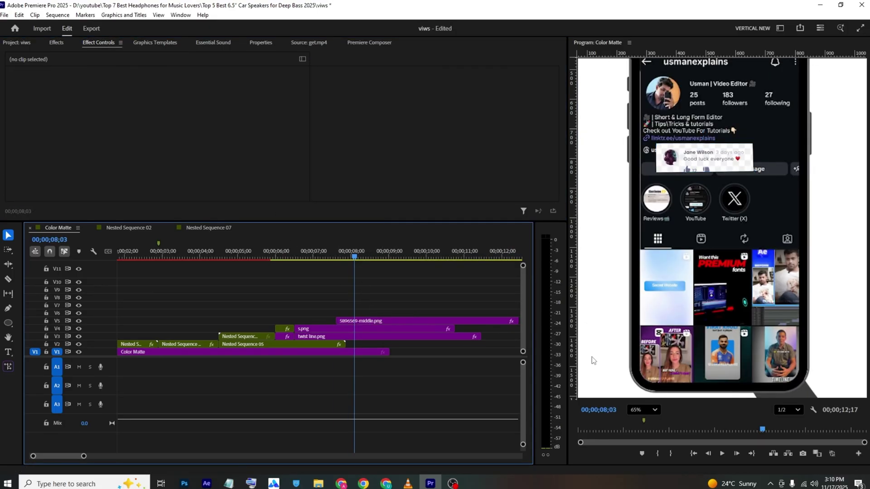
{"action": "left_click", "coordinate": [633, 410]}
{"action": "left_click", "coordinate": [652, 291]}
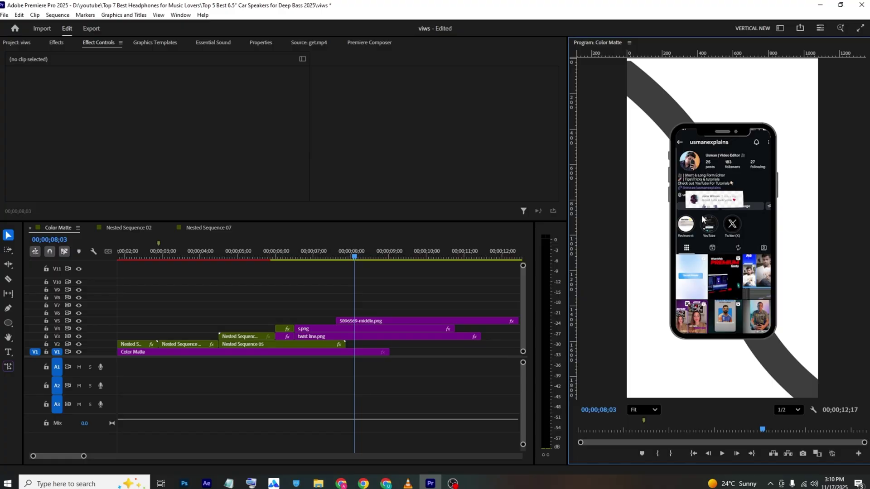
{"action": "left_click", "coordinate": [354, 322]}
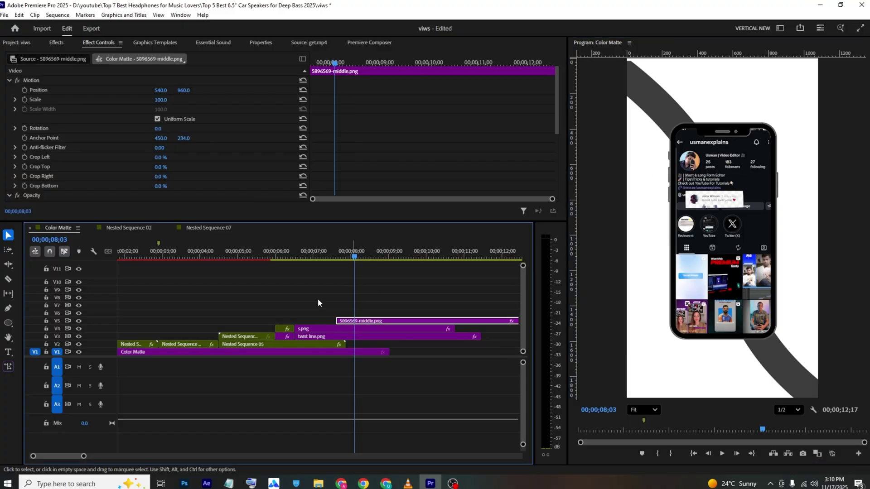
Step: Try the Roughen Edges Preset on the 5896569-middle.png clip with a higher Border value, and remove the effect
{"action": "left_click", "coordinate": [56, 42]}
{"action": "left_click", "coordinate": [84, 58]}
{"action": "left_click", "coordinate": [8, 74]}
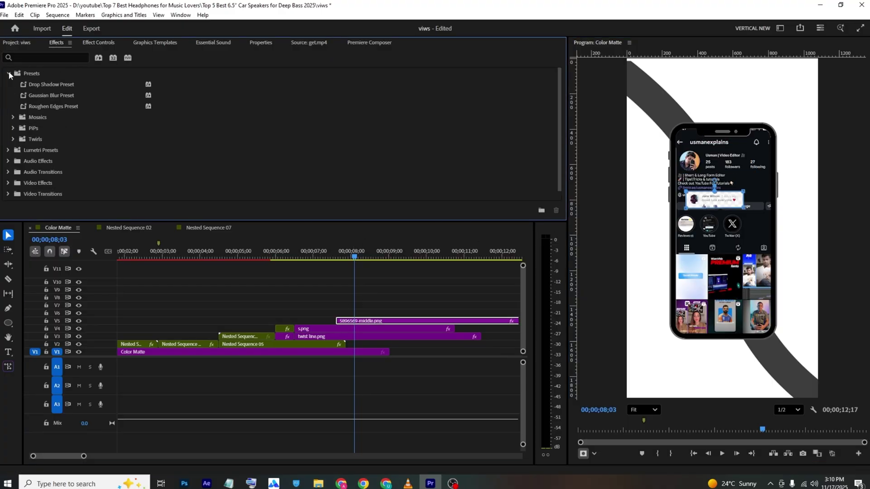
{"action": "left_click_drag", "start_coordinate": [52, 106], "coordinate": [373, 325]}
{"action": "left_click", "coordinate": [108, 41]}
{"action": "scroll", "coordinate": [121, 107], "scroll_direction": "down", "scroll_amount": 5}
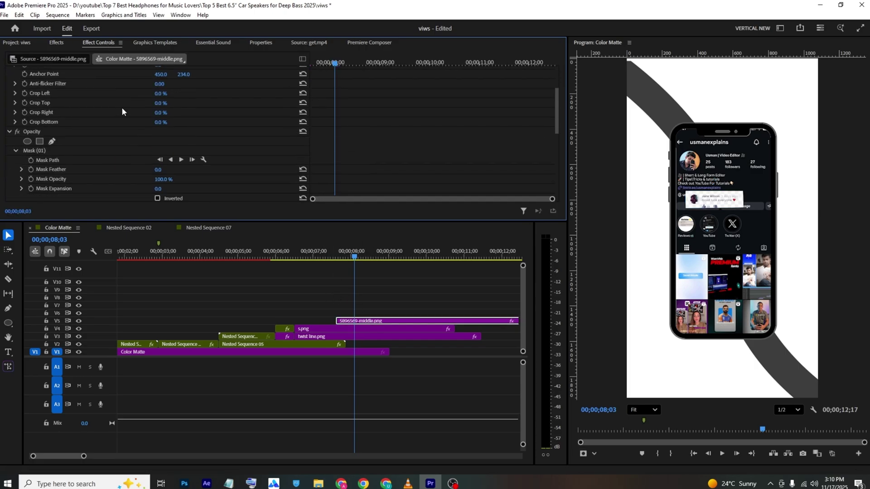
{"action": "scroll", "coordinate": [138, 135], "scroll_direction": "down", "scroll_amount": 3}
{"action": "left_click_drag", "start_coordinate": [156, 102], "coordinate": [220, 101]}
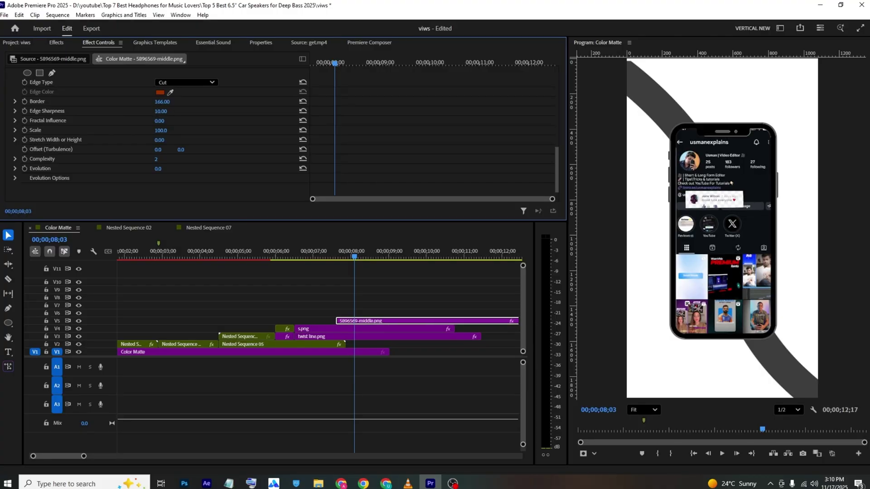
{"action": "scroll", "coordinate": [34, 81], "scroll_direction": "up", "scroll_amount": 2}
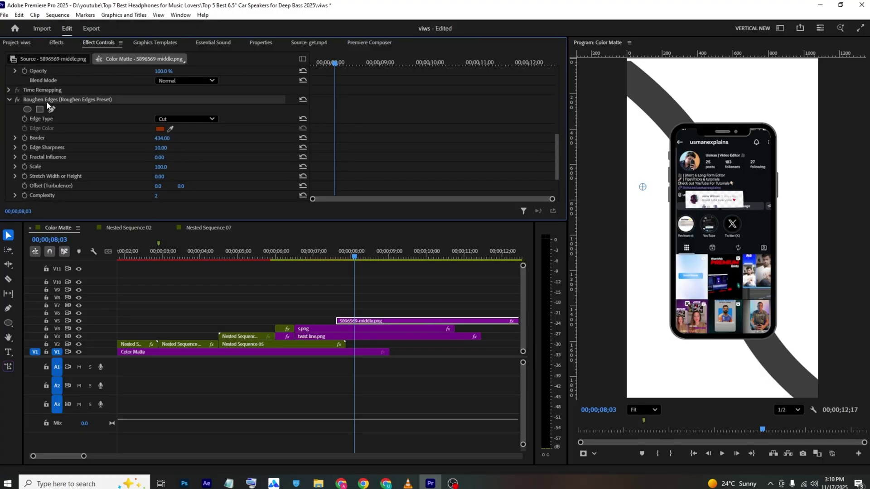
{"action": "key", "text": "Delete"}
Step: Check the get.mp4 reference in VLC, and tighten the 5896569-middle.png clip's opacity mask along the comment card's lower and right edges
{"action": "left_click", "coordinate": [408, 483]}
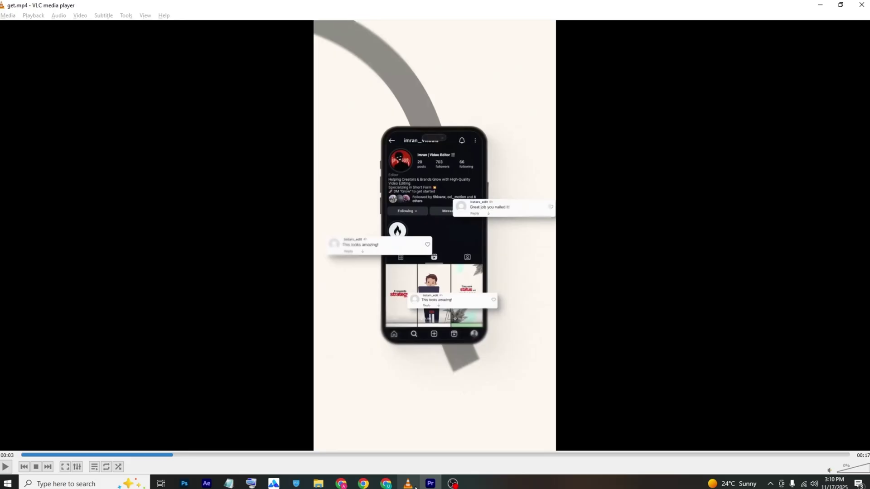
{"action": "key", "text": "alt+Tab"}
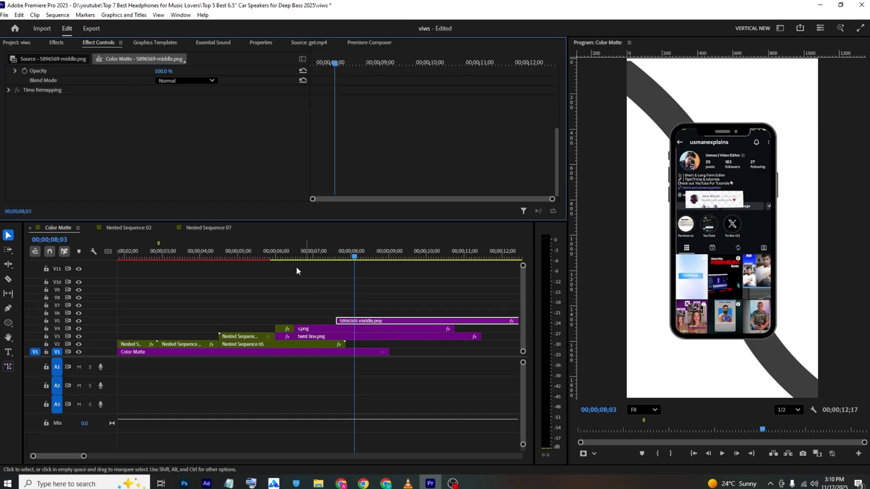
{"action": "scroll", "coordinate": [82, 97], "scroll_direction": "up", "scroll_amount": 3}
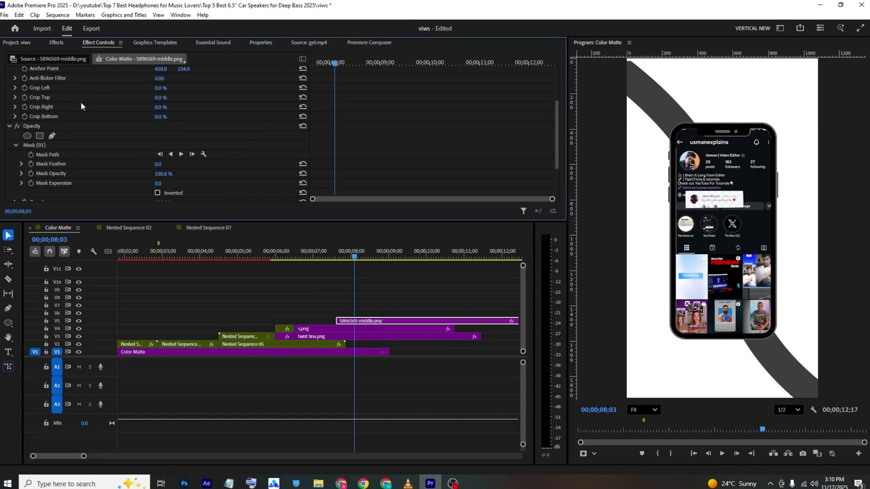
{"action": "left_click", "coordinate": [41, 145]}
{"action": "scroll", "coordinate": [773, 249], "scroll_direction": "up", "scroll_amount": 4}
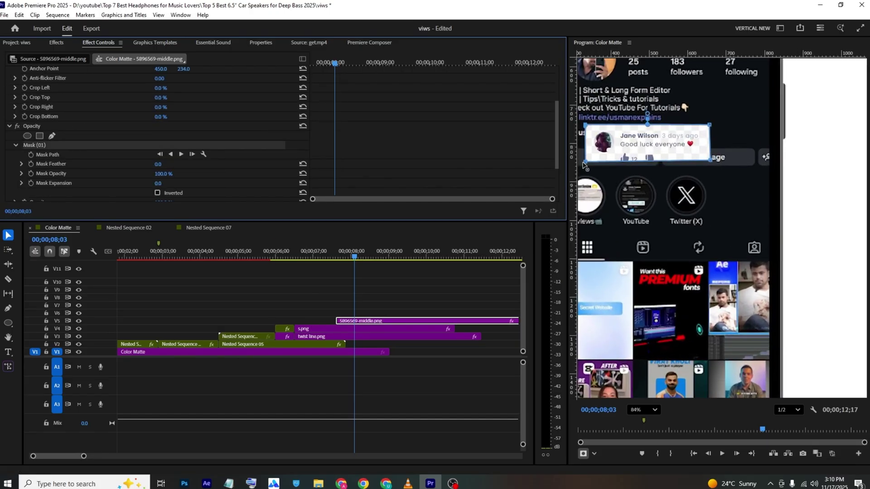
{"action": "left_click_drag", "start_coordinate": [585, 161], "coordinate": [585, 155]}
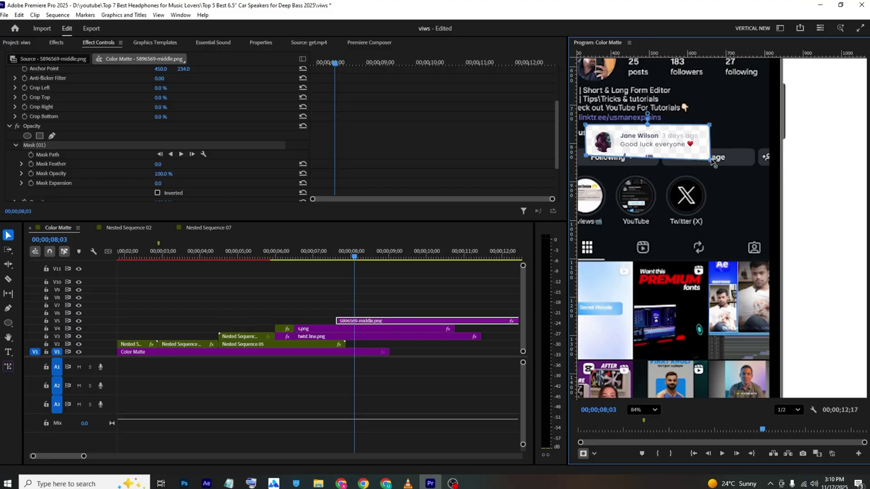
{"action": "left_click_drag", "start_coordinate": [710, 160], "coordinate": [702, 156]}
{"action": "left_click_drag", "start_coordinate": [709, 124], "coordinate": [705, 126]}
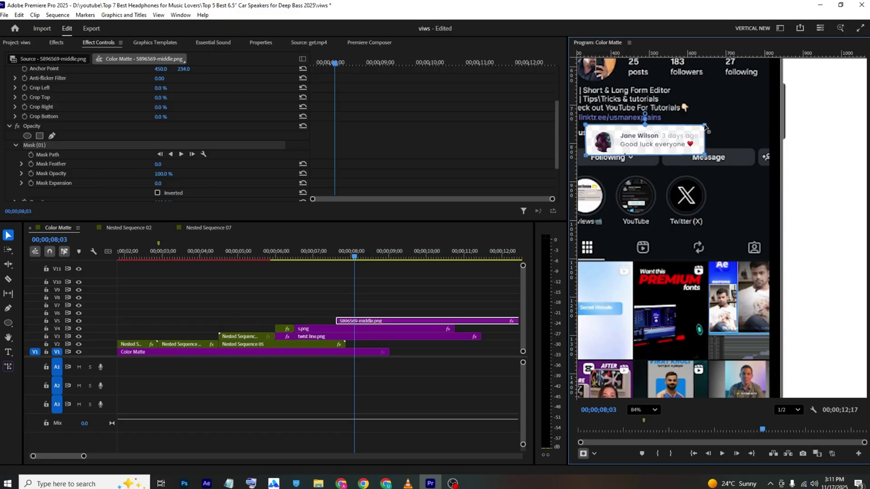
{"action": "left_click", "coordinate": [413, 301]}
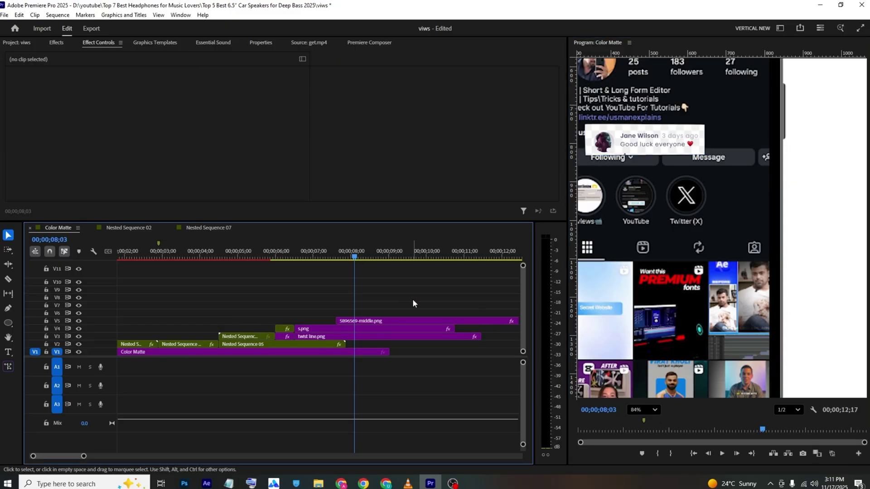
Step: Set the masked comment clip's Position to 922.0, 1133.0 so the card overlaps the phone's right edge
{"action": "left_click", "coordinate": [393, 318]}
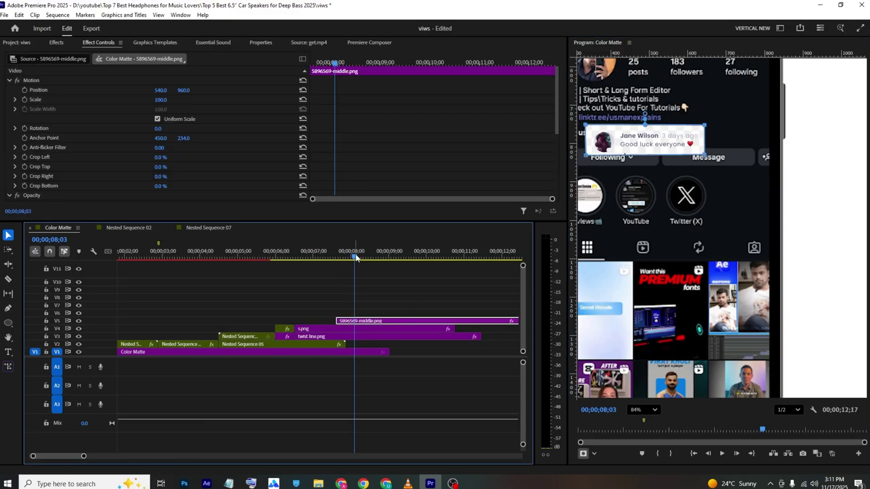
{"action": "scroll", "coordinate": [676, 262], "scroll_direction": "down", "scroll_amount": 4}
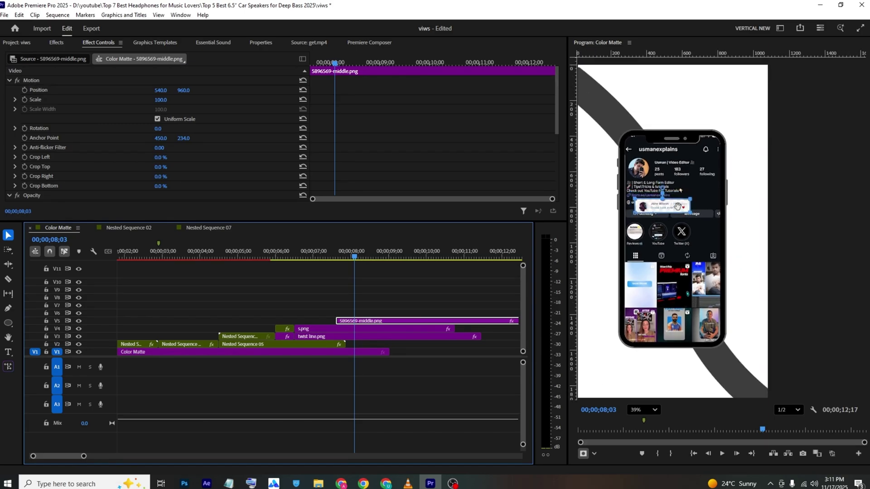
{"action": "left_click", "coordinate": [7, 235]}
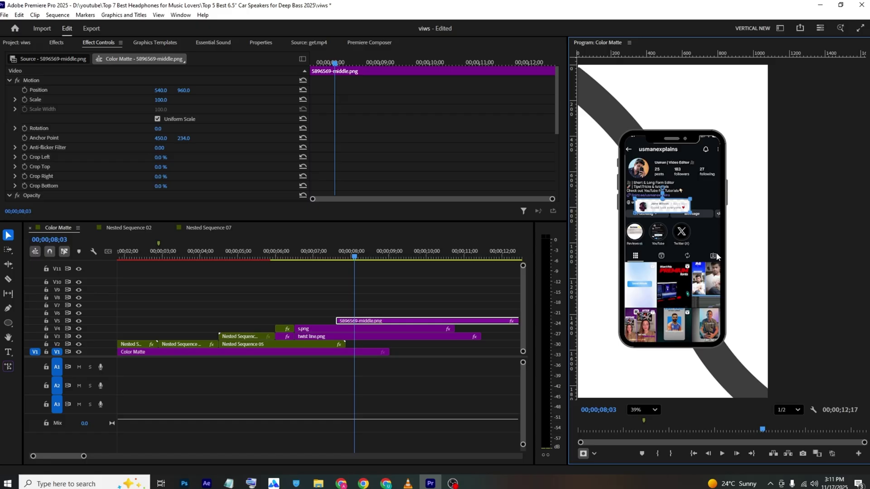
{"action": "left_click", "coordinate": [350, 310]}
{"action": "left_click", "coordinate": [369, 322]}
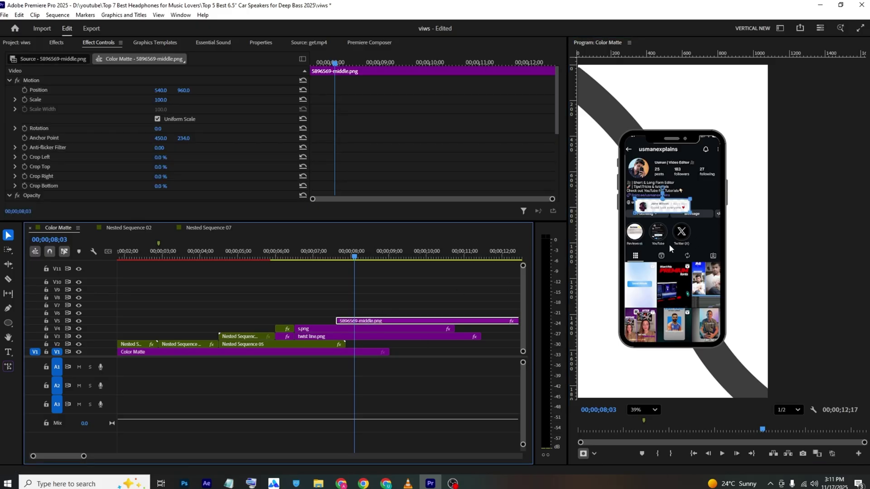
{"action": "left_click_drag", "start_coordinate": [183, 90], "coordinate": [262, 90]}
{"action": "left_click_drag", "start_coordinate": [160, 90], "coordinate": [334, 90]}
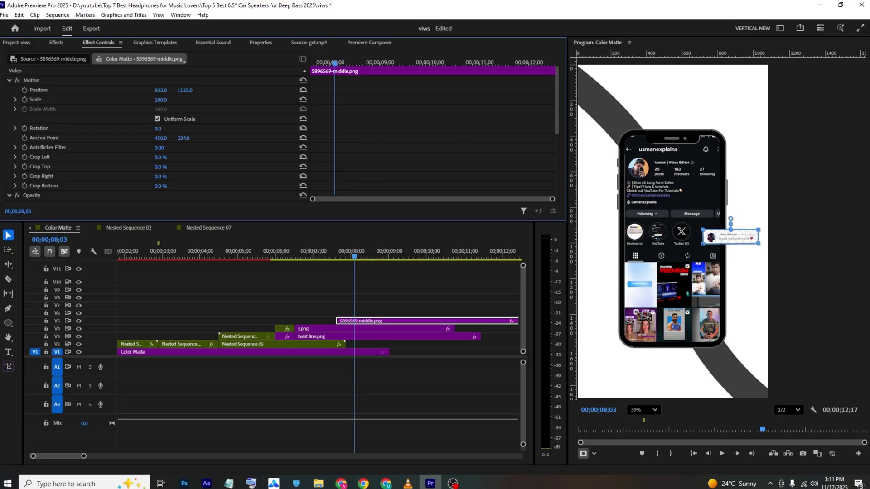
Step: Duplicate the comment clip onto track V6 and move the copy's opacity mask down over the second comment
{"action": "left_click_drag", "start_coordinate": [355, 323], "coordinate": [357, 317], "text": "alt"}
{"action": "left_click", "coordinate": [360, 313]}
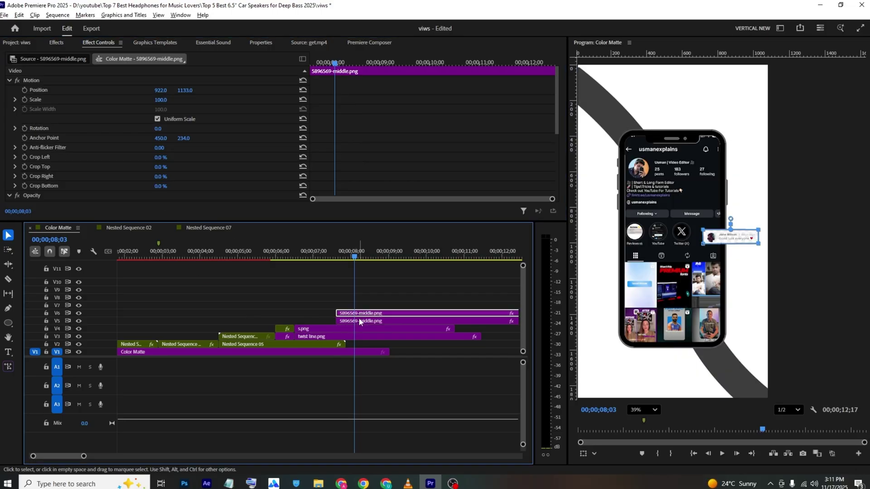
{"action": "scroll", "coordinate": [63, 131], "scroll_direction": "down", "scroll_amount": 5}
{"action": "left_click", "coordinate": [63, 101]}
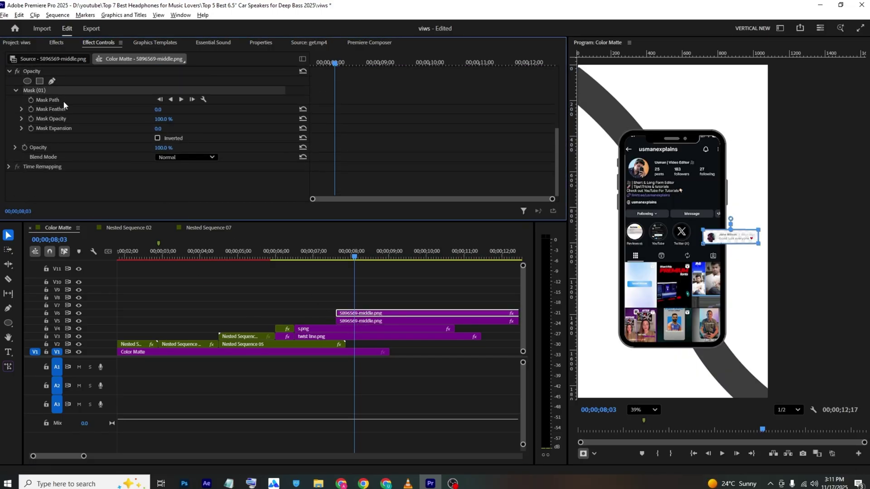
{"action": "left_click_drag", "start_coordinate": [717, 238], "coordinate": [722, 264]}
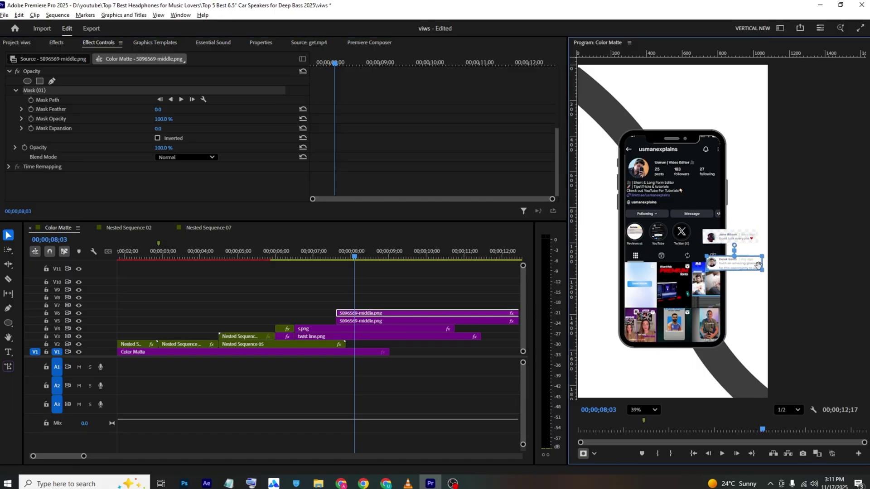
Step: Set the V6 comment clip's Position to 289.0, 772.0, placing the card over the phone's left edge
{"action": "scroll", "coordinate": [101, 162], "scroll_direction": "up", "scroll_amount": 5}
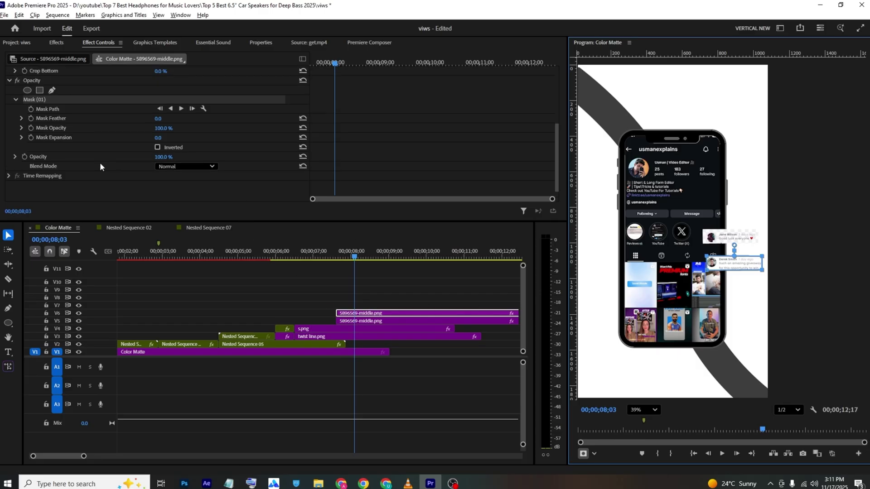
{"action": "left_click_drag", "start_coordinate": [161, 90], "coordinate": [0, 91]}
{"action": "left_click_drag", "start_coordinate": [190, 91], "coordinate": [25, 90]}
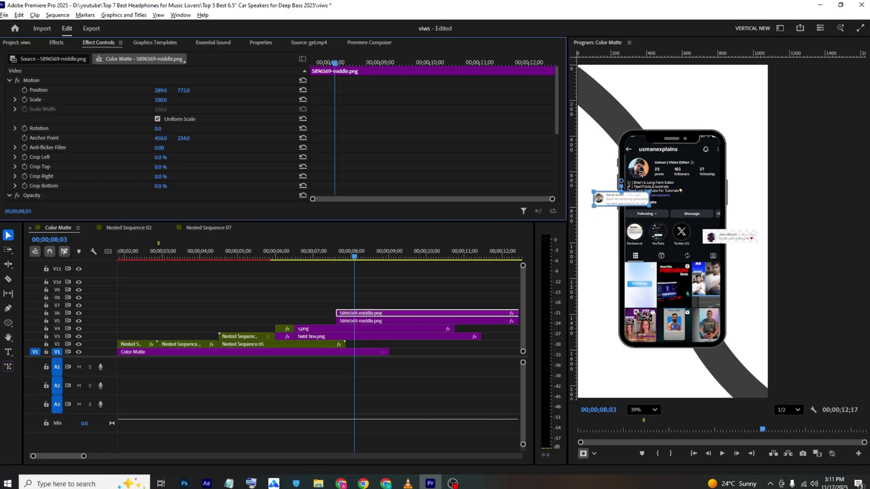
Step: Duplicate the V6 clip onto V7 with its mask moved to the third comment, and set Position to 289.0, 1112.1
{"action": "left_click_drag", "start_coordinate": [355, 314], "coordinate": [357, 306]}
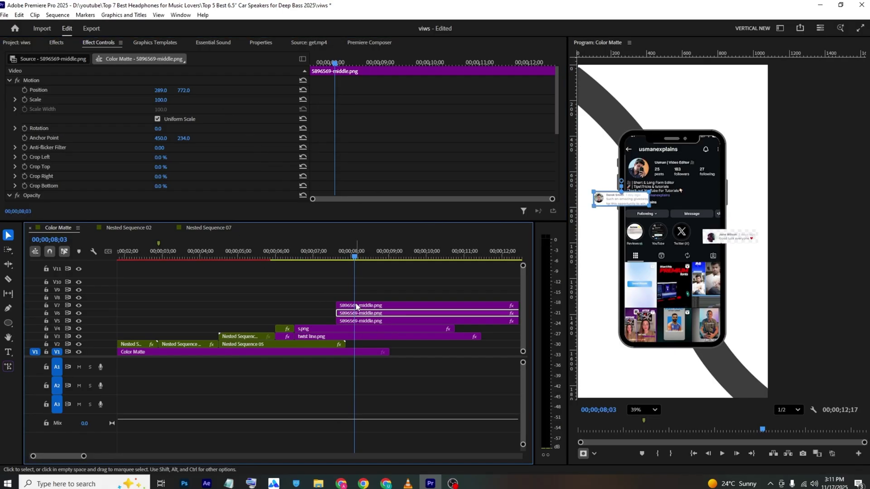
{"action": "scroll", "coordinate": [202, 186], "scroll_direction": "down", "scroll_amount": 5}
{"action": "left_click", "coordinate": [29, 91]}
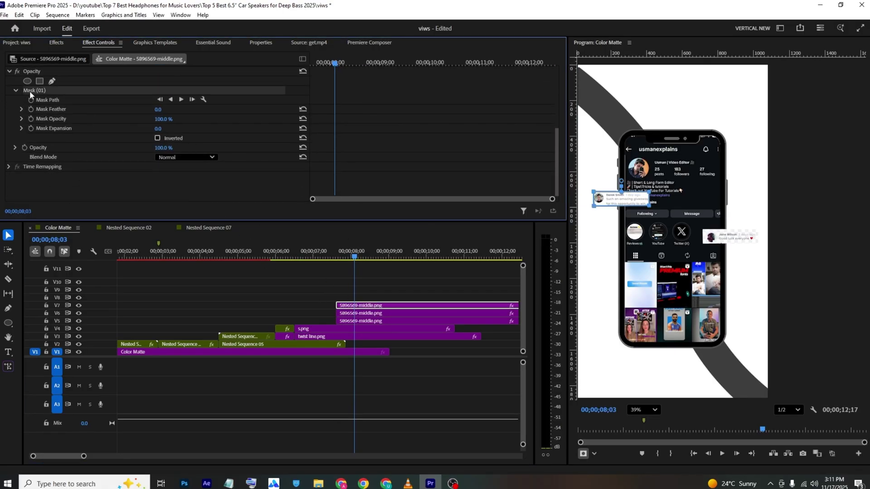
{"action": "left_click_drag", "start_coordinate": [628, 199], "coordinate": [626, 227]}
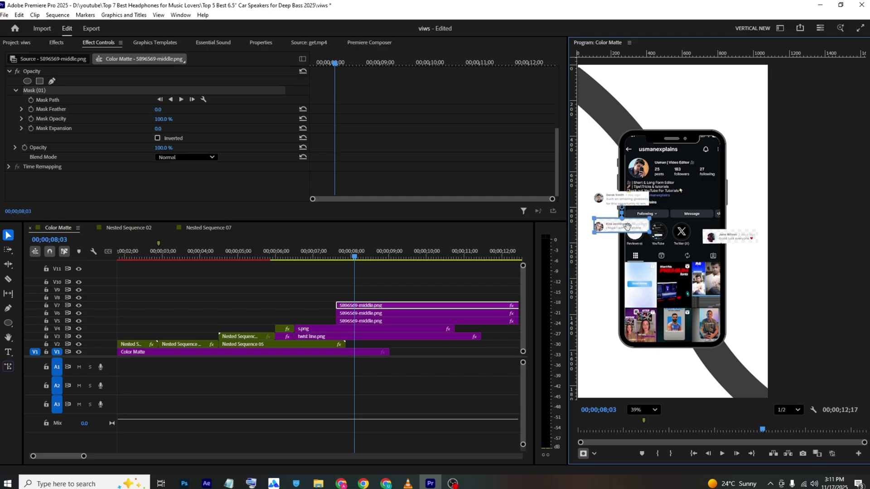
{"action": "scroll", "coordinate": [121, 108], "scroll_direction": "up", "scroll_amount": 5}
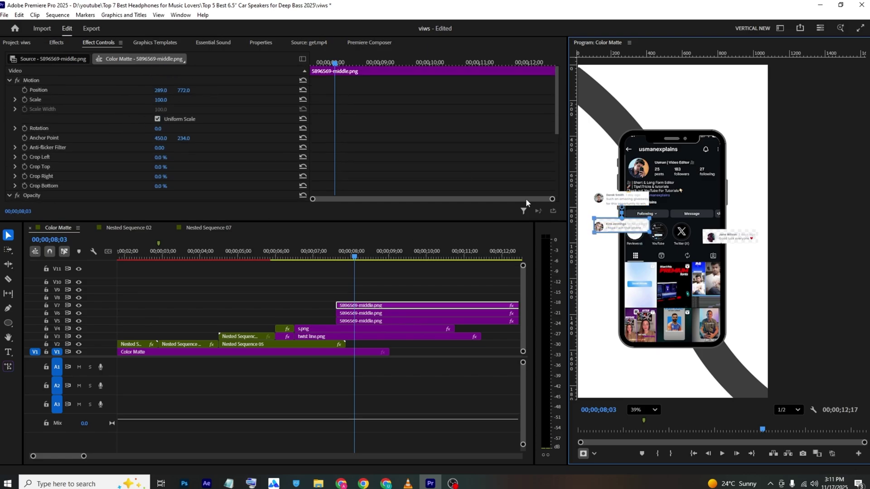
{"action": "left_click_drag", "start_coordinate": [183, 90], "coordinate": [189, 90]}
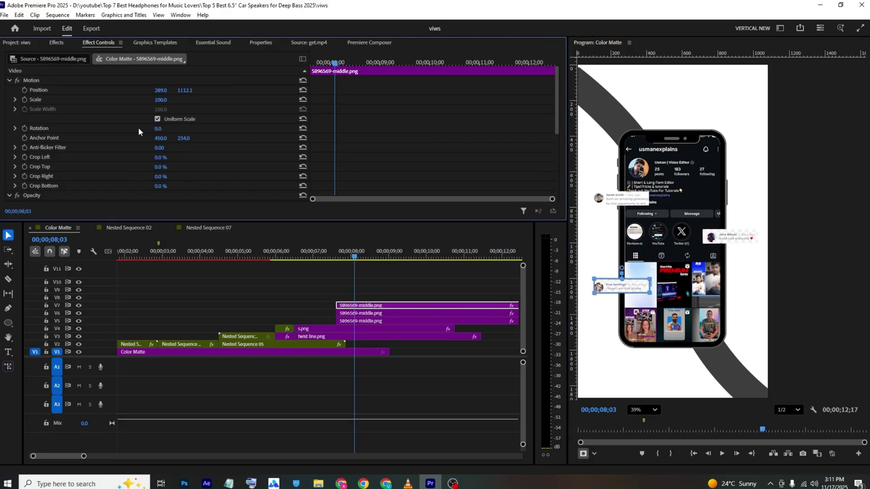
Step: Apply the Drop Shadow Preset to the comment clips on V7, V6 and V5, save the project, and check the shadow settings
{"action": "left_click", "coordinate": [59, 43]}
{"action": "left_click_drag", "start_coordinate": [53, 84], "coordinate": [376, 307]}
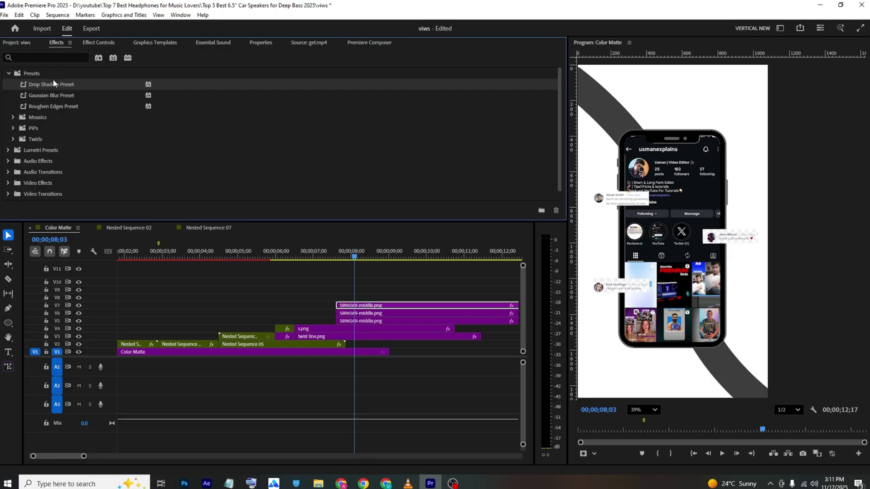
{"action": "left_click_drag", "start_coordinate": [105, 132], "coordinate": [375, 313]}
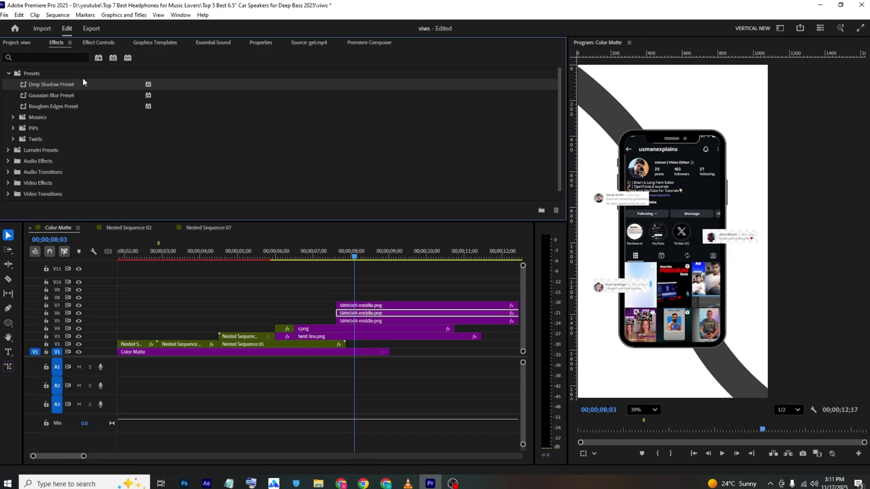
{"action": "left_click_drag", "start_coordinate": [110, 110], "coordinate": [376, 321]}
{"action": "key", "text": "ctrl+s"}
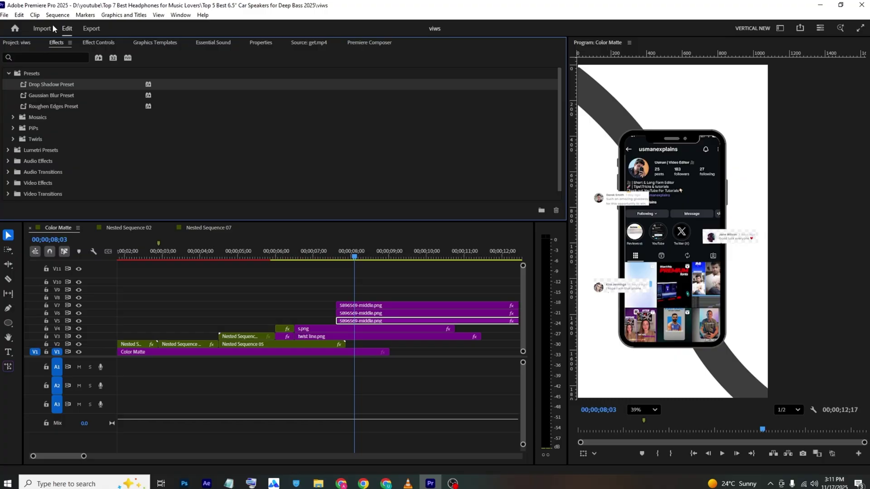
{"action": "left_click", "coordinate": [86, 43]}
{"action": "scroll", "coordinate": [104, 132], "scroll_direction": "down", "scroll_amount": 5}
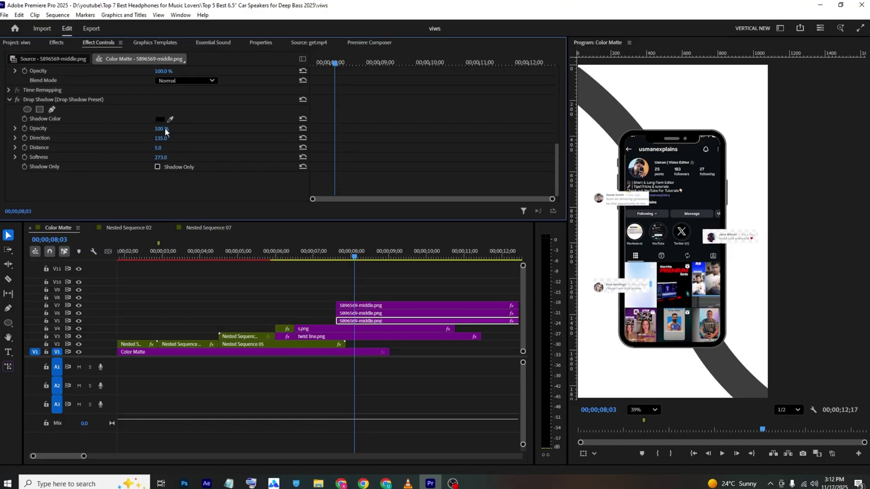
{"action": "mouse_move", "coordinate": [158, 155]}
{"action": "left_mouse_down"}
{"action": "mouse_move", "coordinate": [338, 155]}
{"action": "mouse_move", "coordinate": [166, 157]}
{"action": "left_mouse_up"}
{"action": "left_click", "coordinate": [234, 282]}
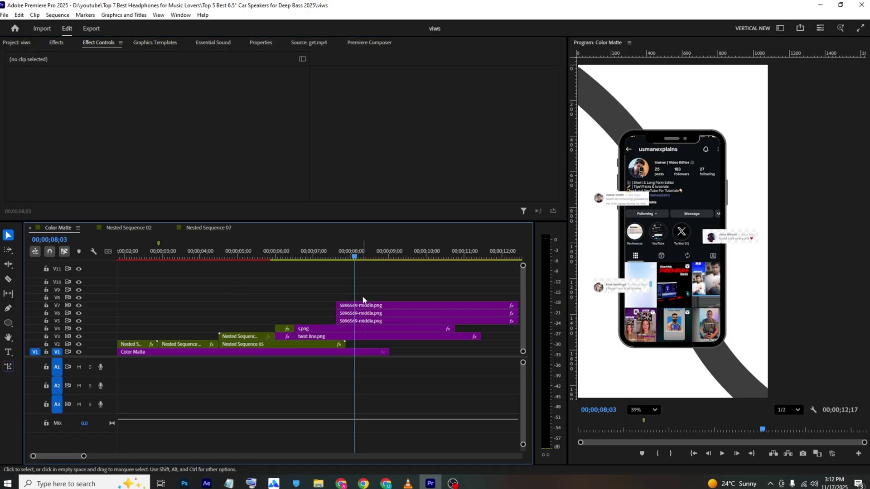
Step: Nest the three 5896569-middle.png clips on V5 to V7 into one sequence, keeping the suggested name
{"action": "left_click_drag", "start_coordinate": [326, 279], "coordinate": [344, 322]}
{"action": "right_click", "coordinate": [383, 313]}
{"action": "left_click", "coordinate": [407, 261]}
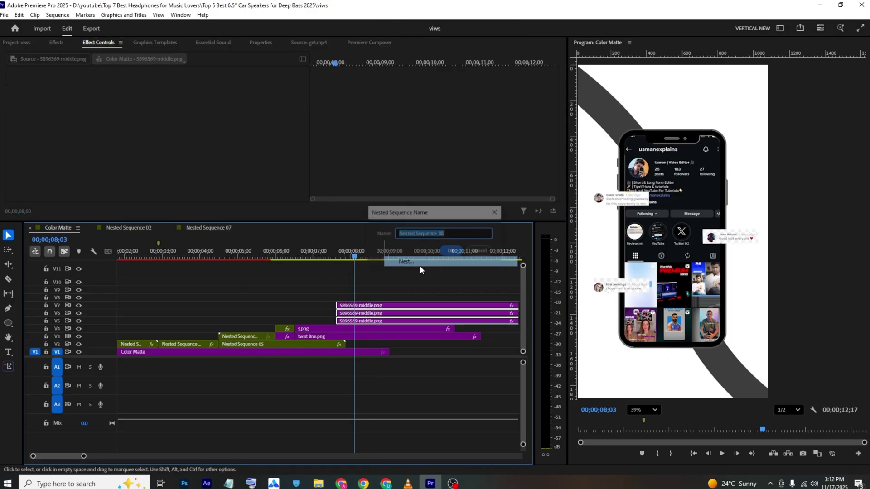
{"action": "key", "text": "Return"}
Step: Move the anchor point of the nested comments clip beyond the frame's left edge, to about -230.3, 785.9
{"action": "left_click", "coordinate": [394, 321]}
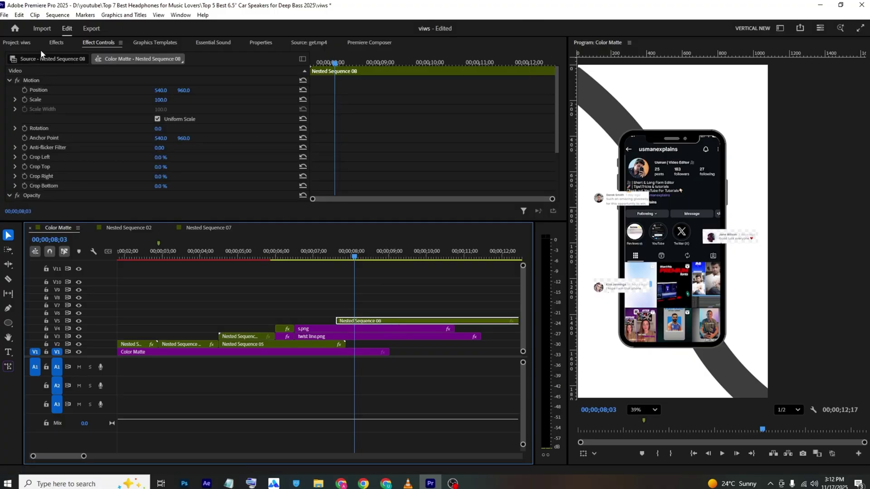
{"action": "left_click", "coordinate": [53, 137]}
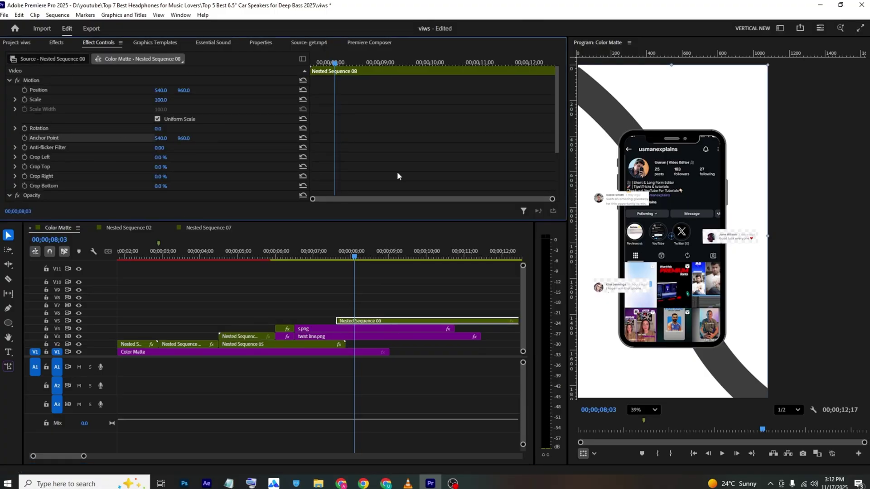
{"action": "mouse_move", "coordinate": [675, 241]}
{"action": "left_mouse_down"}
{"action": "mouse_move", "coordinate": [726, 239]}
{"action": "mouse_move", "coordinate": [544, 199]}
{"action": "left_mouse_up"}
Step: Keyframe the nested comments clip's Scale from 0 at the clip start to 95 at 00;00;08;03, and save the project
{"action": "left_click", "coordinate": [25, 100]}
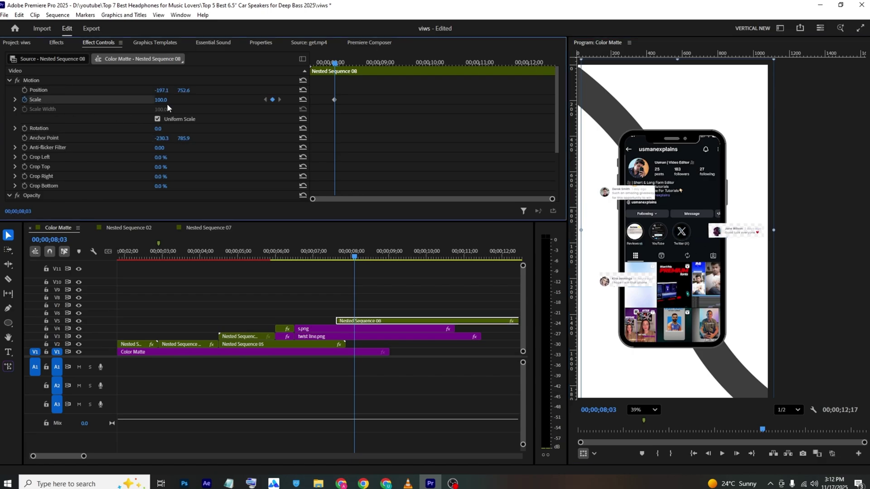
{"action": "left_click", "coordinate": [161, 100]}
{"action": "type", "text": "0"}
{"action": "key", "text": "Return"}
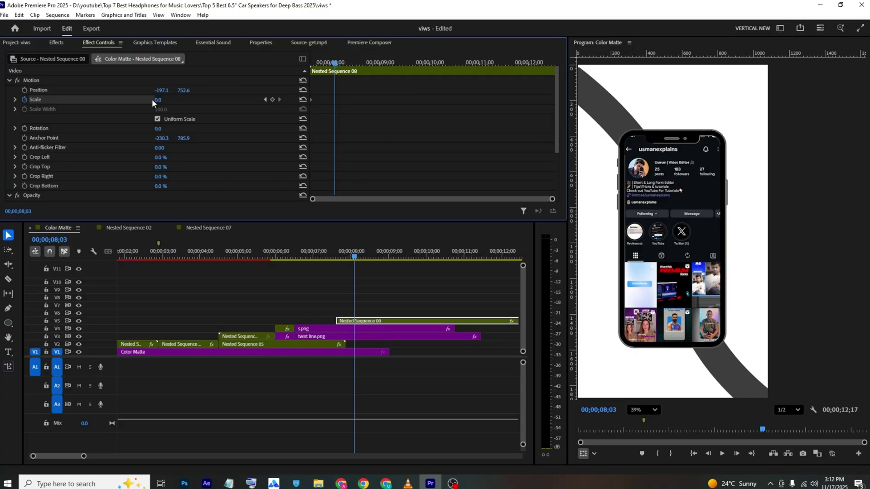
{"action": "left_click_drag", "start_coordinate": [158, 100], "coordinate": [201, 100]}
{"action": "key", "text": "ctrl+s"}
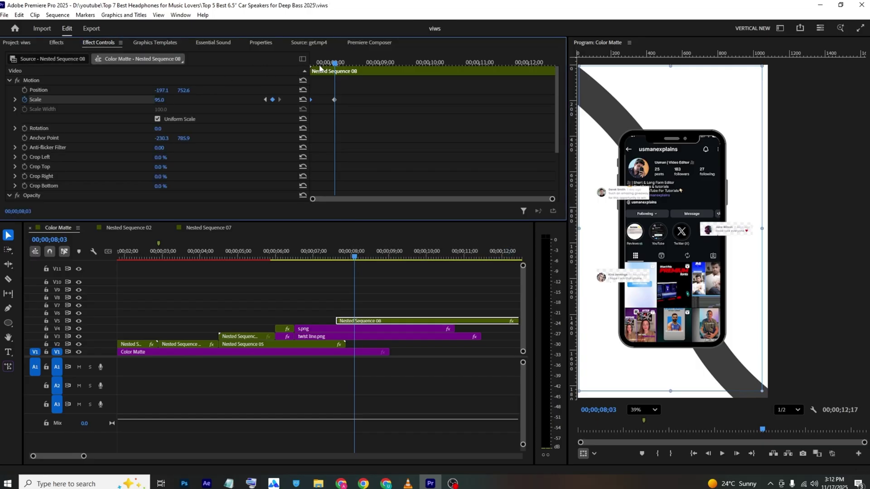
Step: Preview the comments' scale-up from the clip start and apply Ease In to the second Scale keyframe
{"action": "left_click_drag", "start_coordinate": [320, 66], "coordinate": [270, 51]}
{"action": "key", "text": "space"}
{"action": "key", "text": "space"}
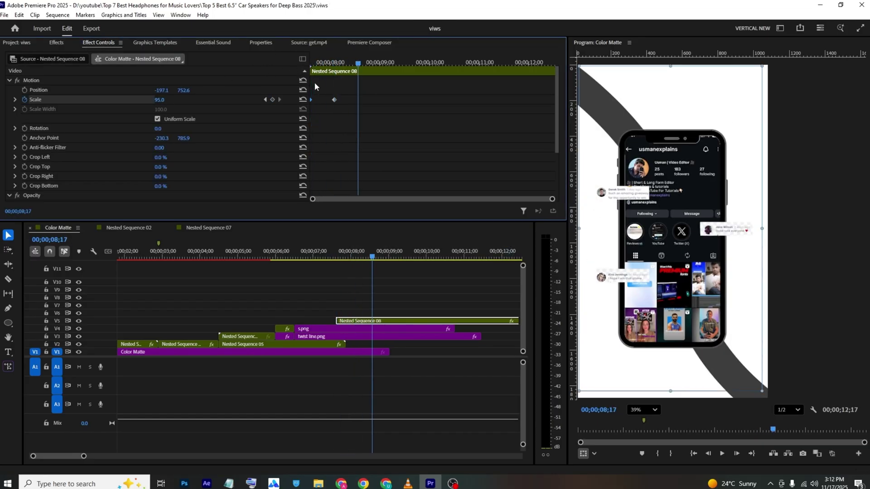
{"action": "right_click", "coordinate": [334, 100]}
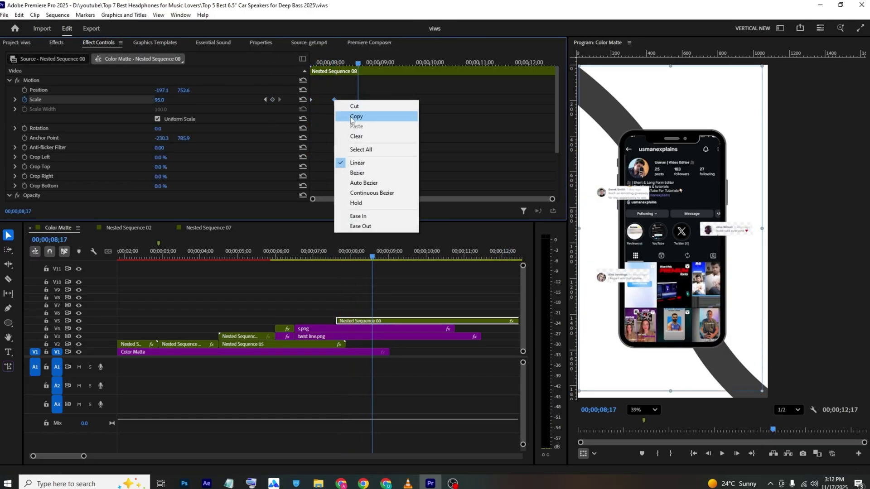
{"action": "left_click", "coordinate": [358, 216]}
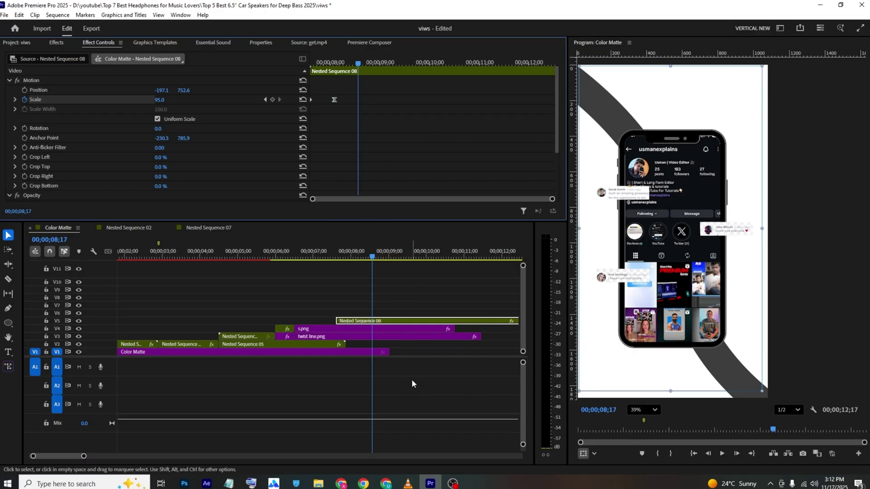